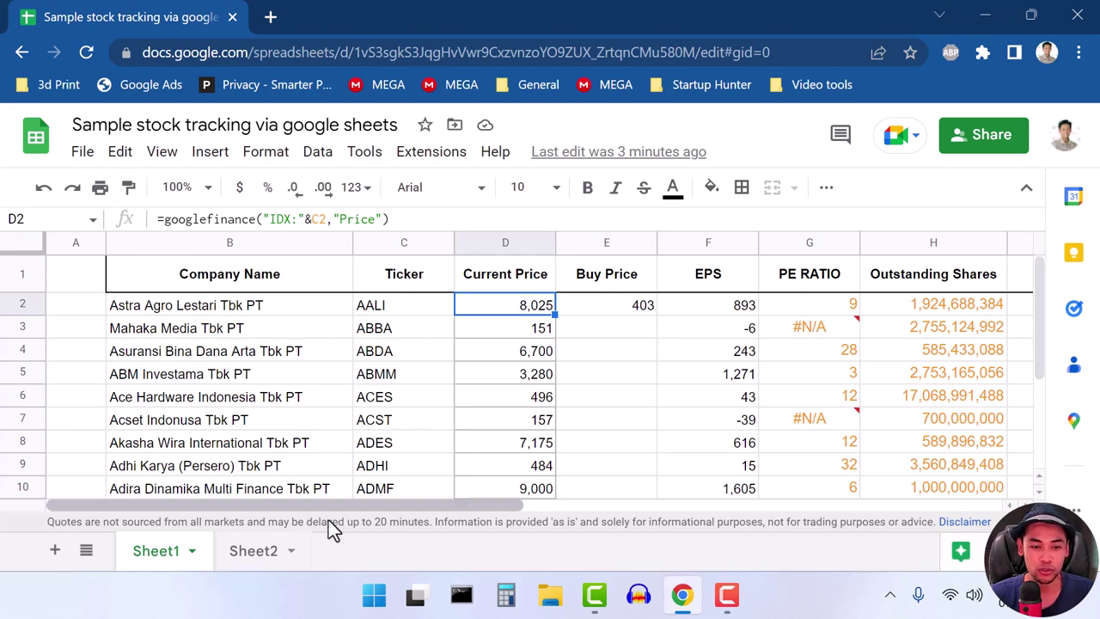
# Step: Switch to the blank Sheet2 and paste the copied GOOGLEFINANCE formula
pyautogui.moveTo(339, 505)
pyautogui.mouseDown()
pyautogui.moveTo(792, 505)
pyautogui.moveTo(364, 505)
pyautogui.mouseUp()
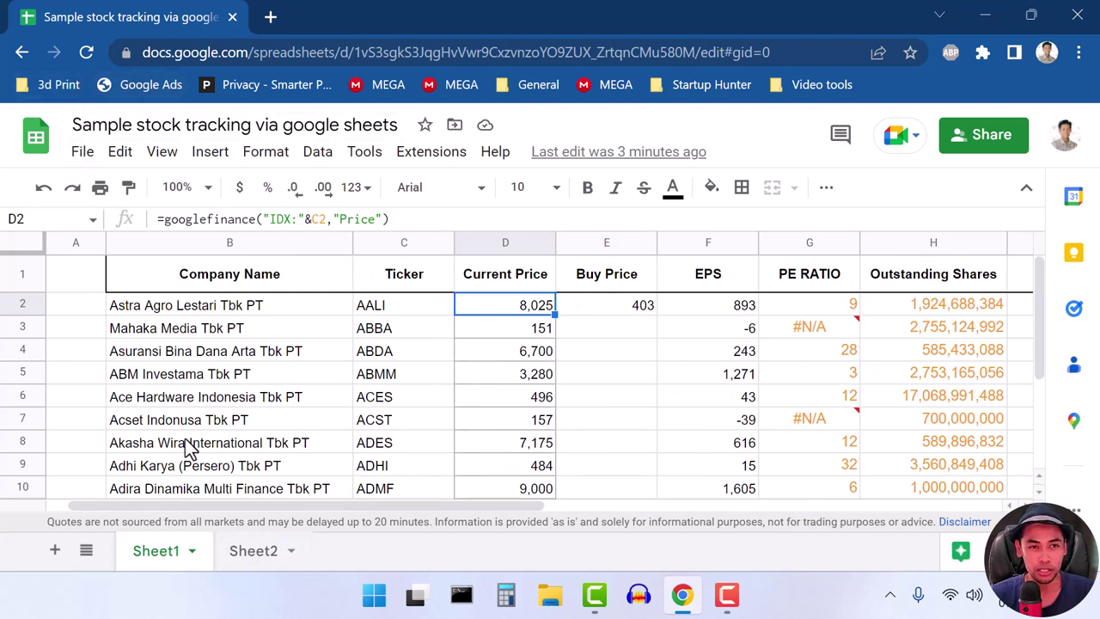
pyautogui.click(244, 550)
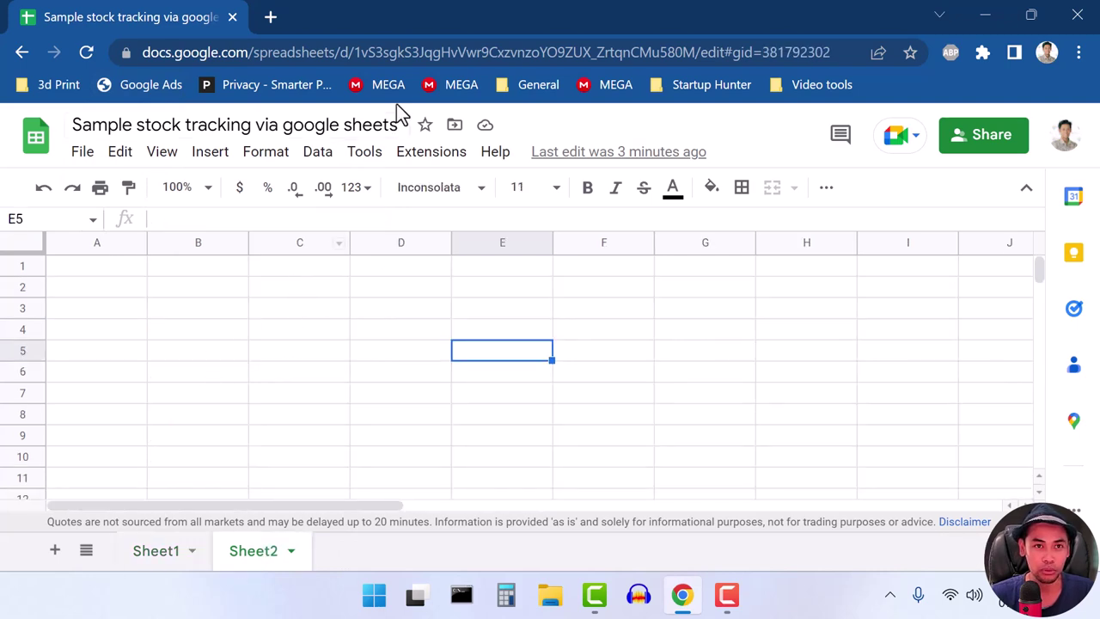
pyautogui.click(287, 52)
pyautogui.write('=googlefinance("IDX:"&C2,"Price")')
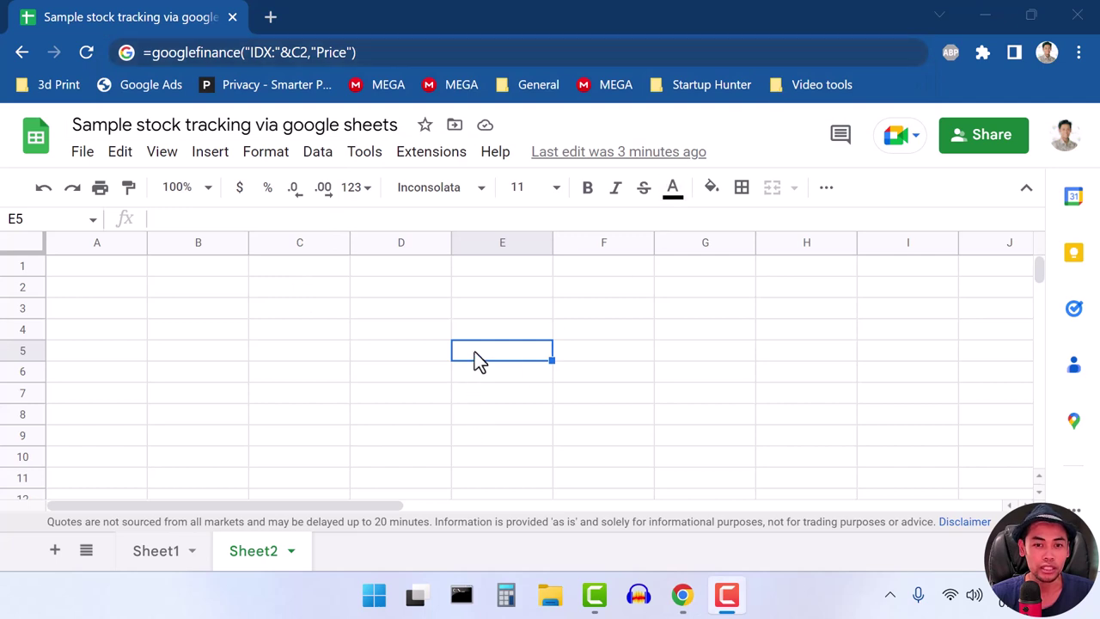
pyautogui.click(475, 352)
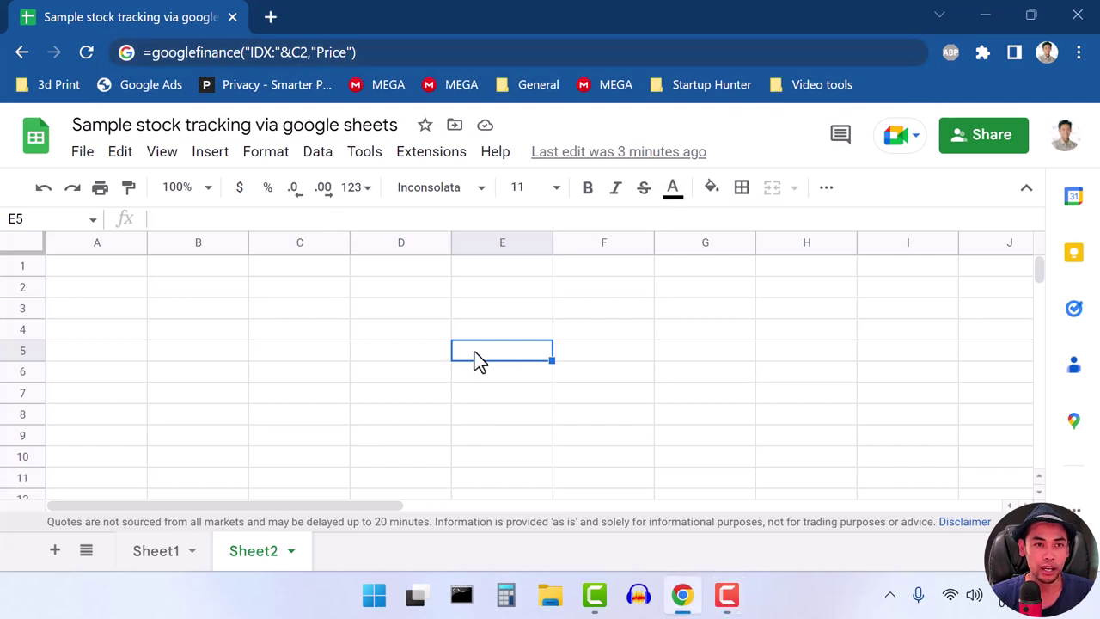
# Step: Enter headers Kode Saham, Harga Beli, Harga Saat ini and P/L in C5:F5, widening column E
pyautogui.click(333, 356)
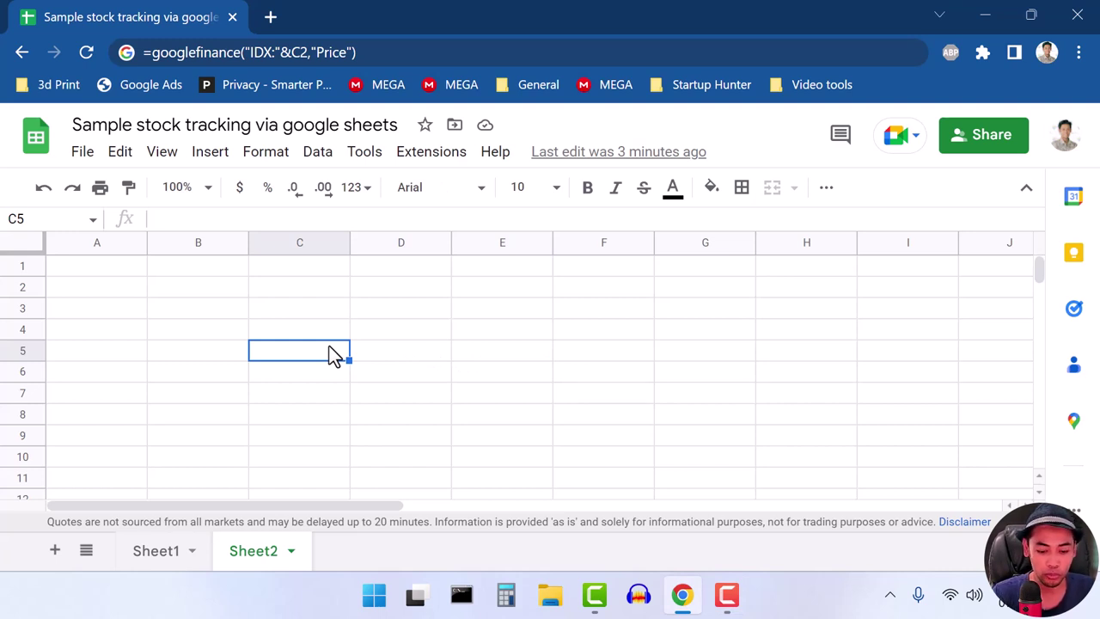
pyautogui.write('T')
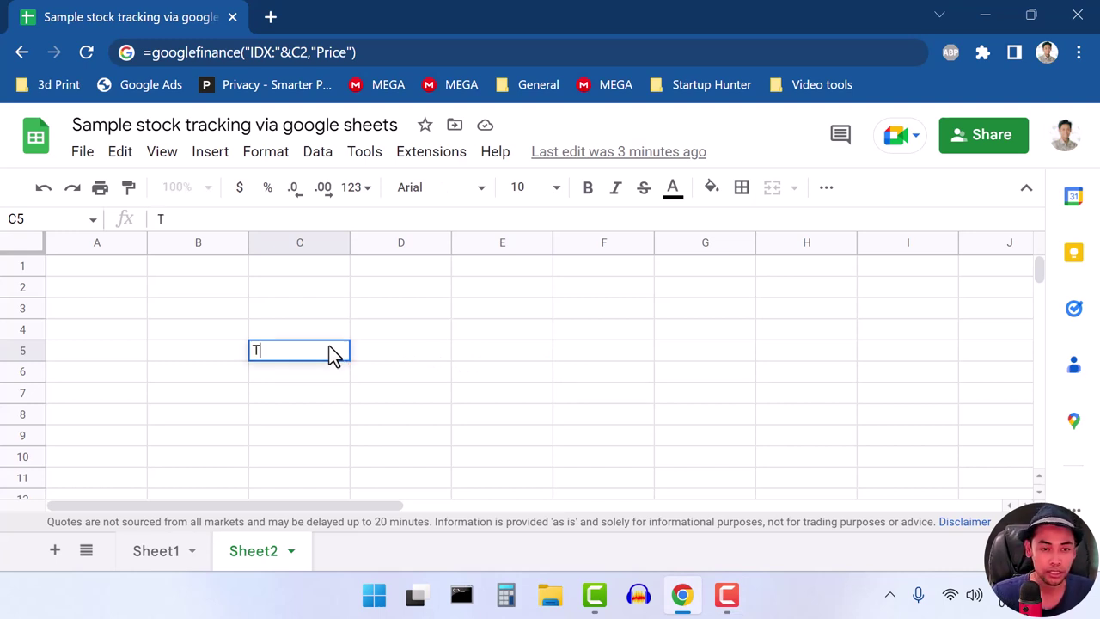
pyautogui.press('BackSpace')
pyautogui.write('Kode S')
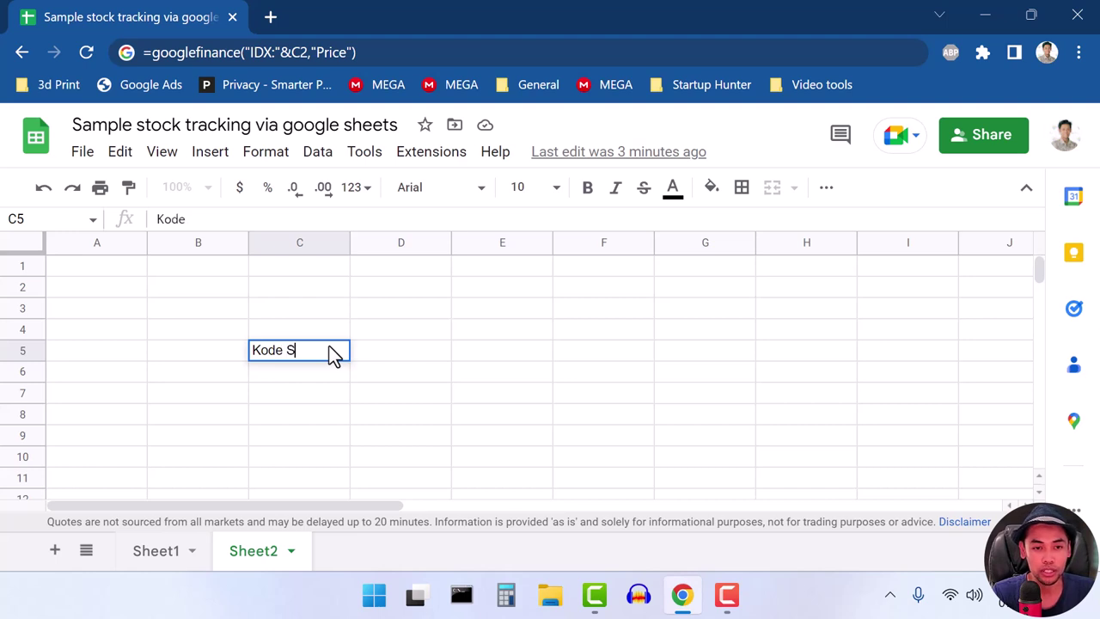
pyautogui.write('aham')
pyautogui.press('Tab')
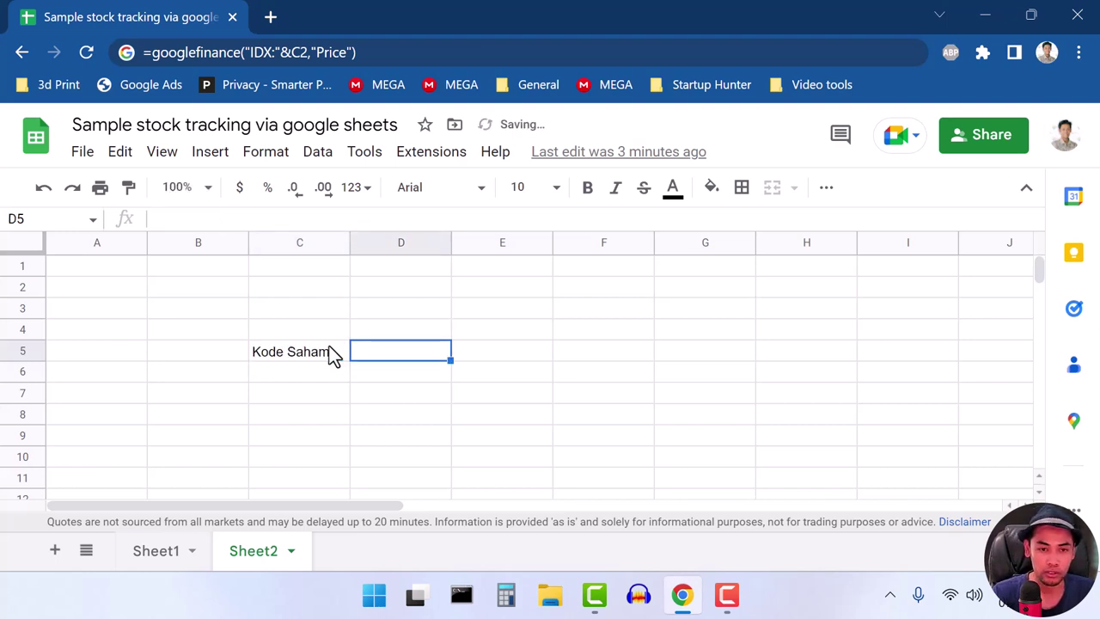
pyautogui.write('Har')
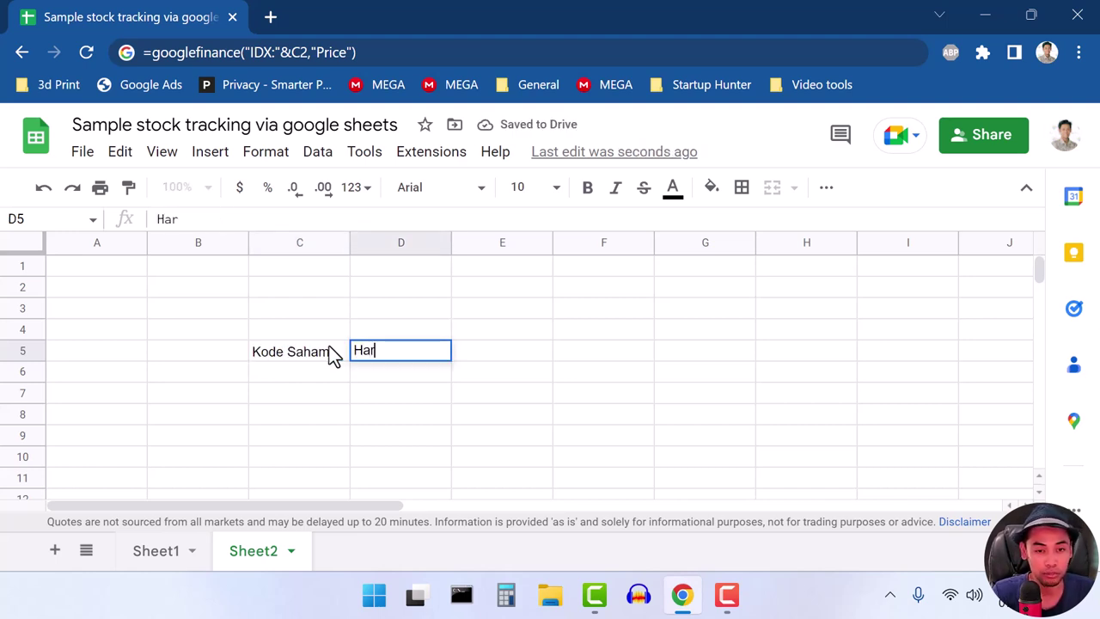
pyautogui.write('ga B')
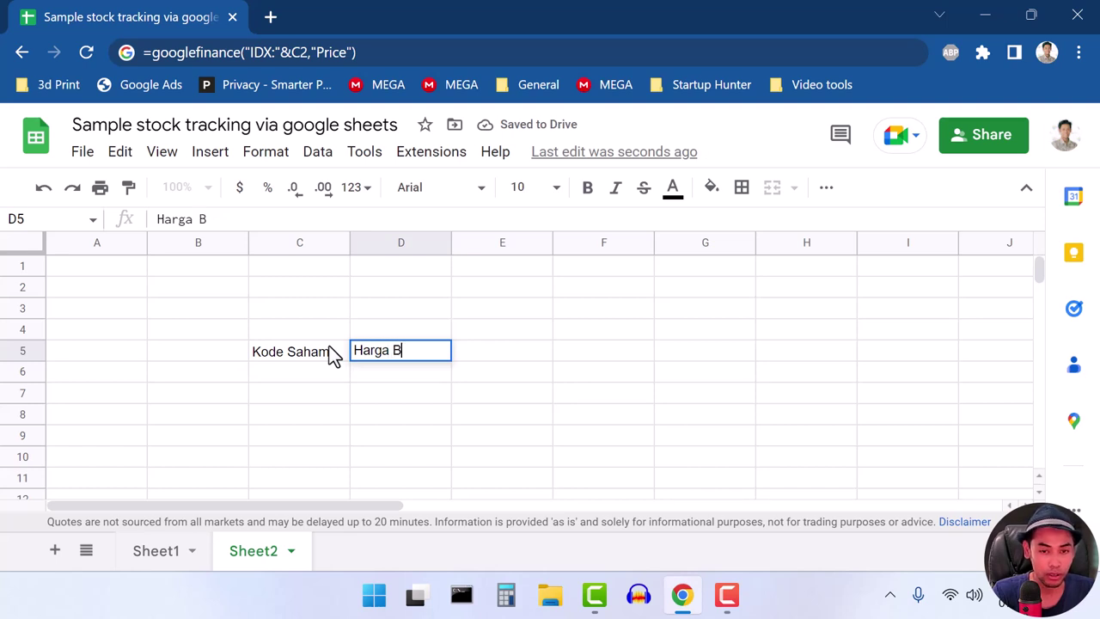
pyautogui.write('eli')
pyautogui.press('Tab')
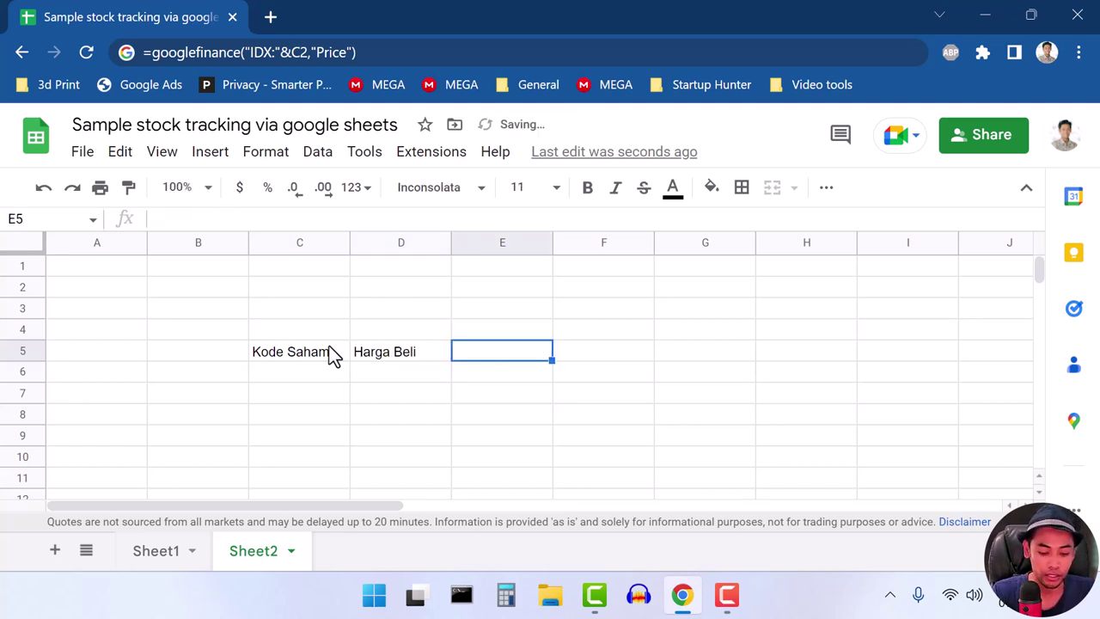
pyautogui.write('Harga S')
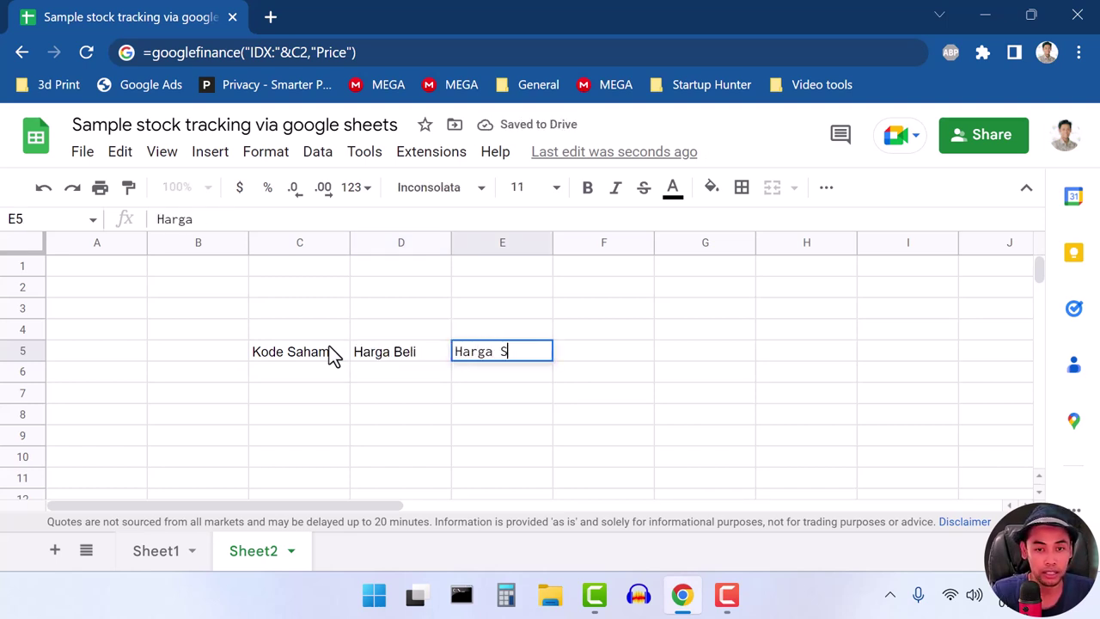
pyautogui.write('aat ini')
pyautogui.press('Tab')
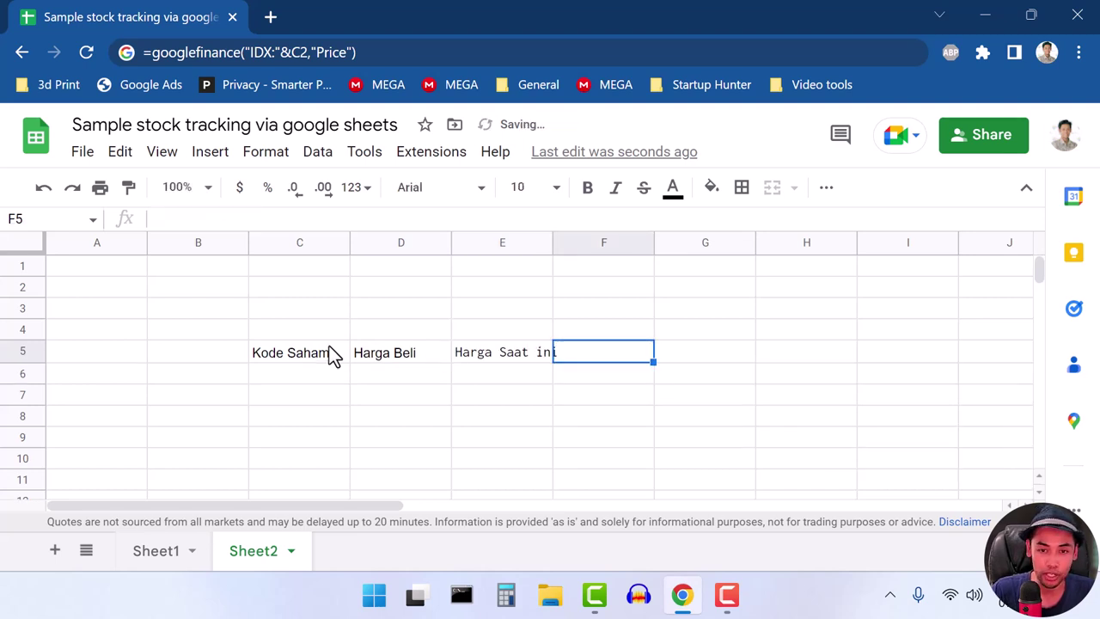
pyautogui.write('P')
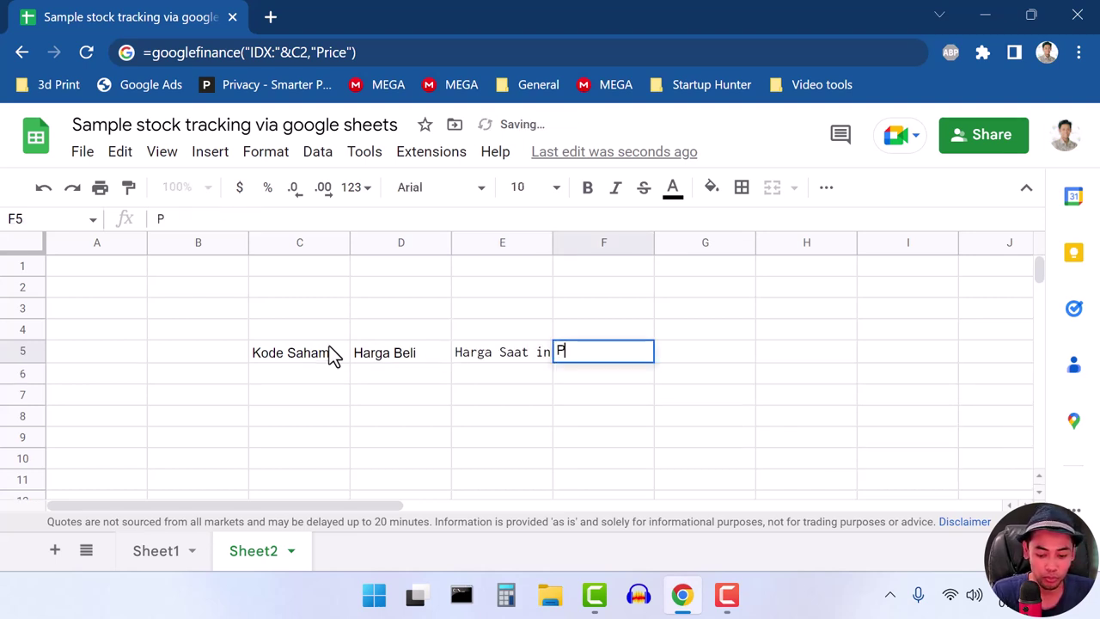
pyautogui.write('/L')
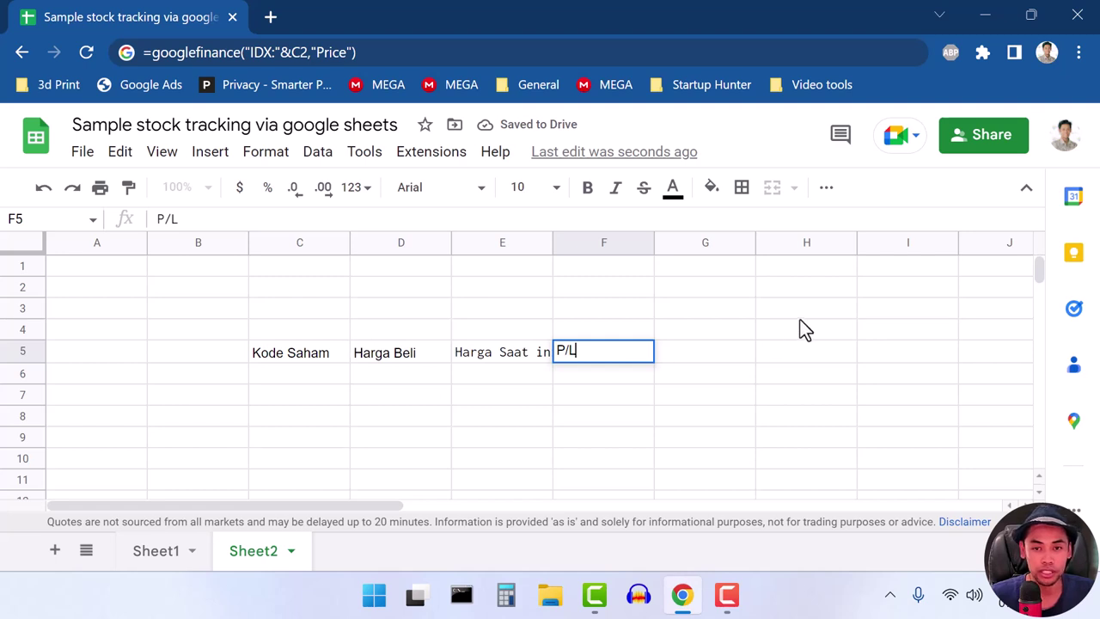
pyautogui.click(799, 315)
pyautogui.moveTo(552, 243); pyautogui.dragTo(587, 243)
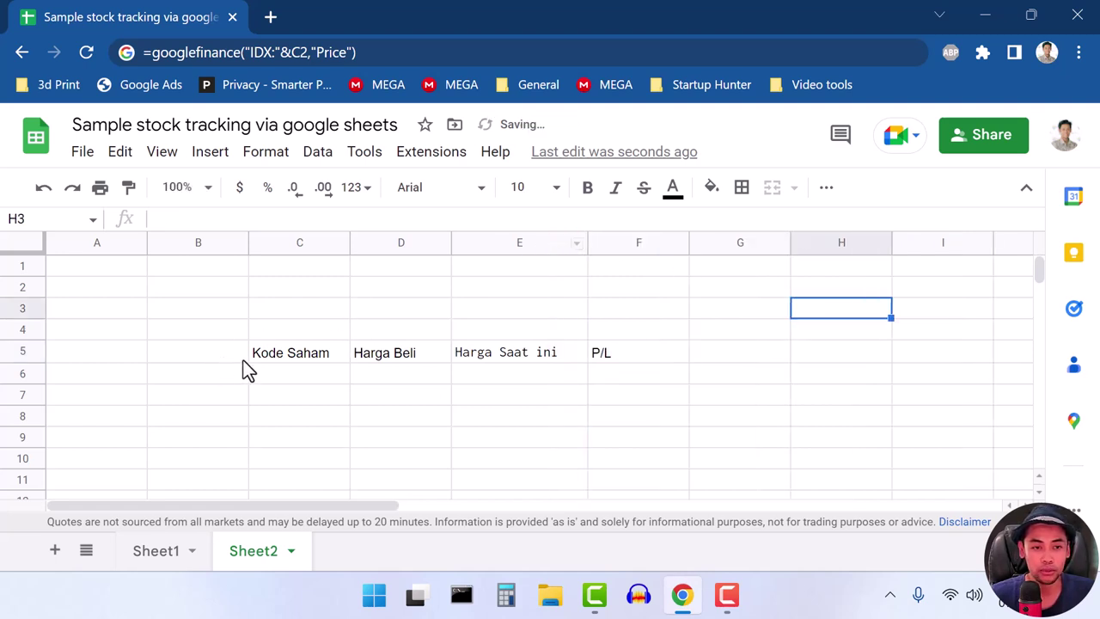
pyautogui.click(288, 371)
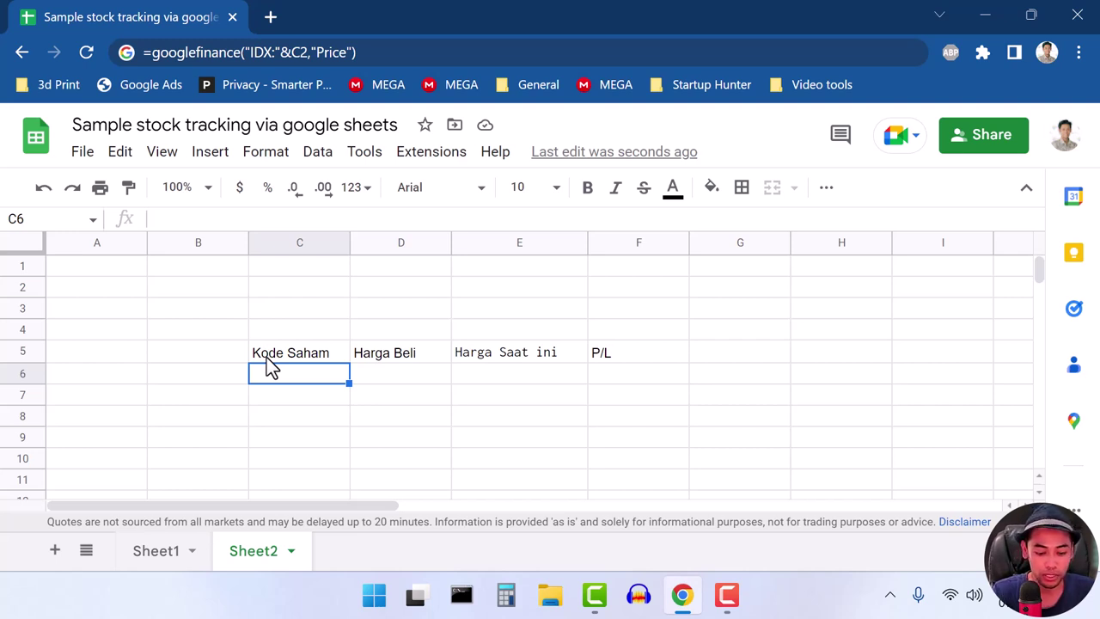
# Step: Enter the tickers ASII, AALI, ITMG and BBCA down C6:C9
pyautogui.write('ASI')
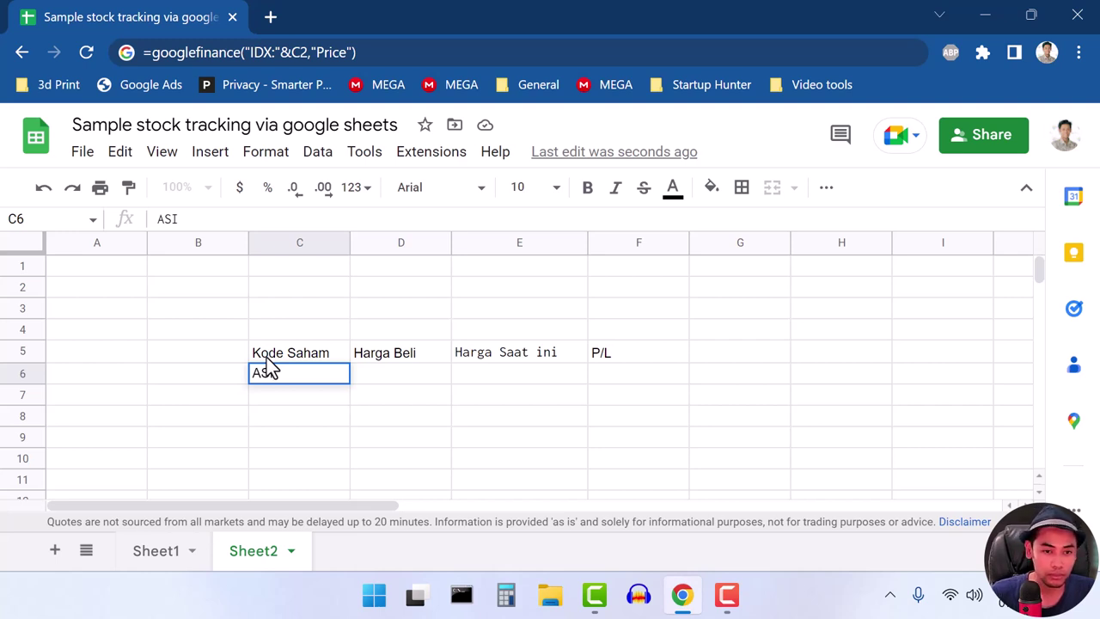
pyautogui.write('I')
pyautogui.press('Return')
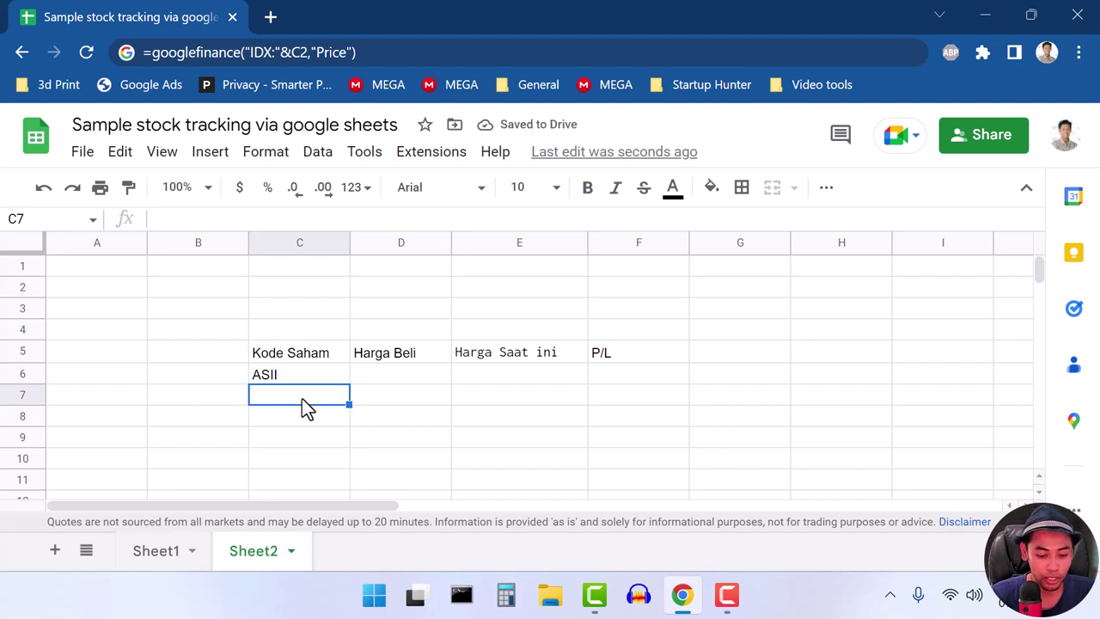
pyautogui.write('A')
pyautogui.press('BackSpace')
pyautogui.write('AA')
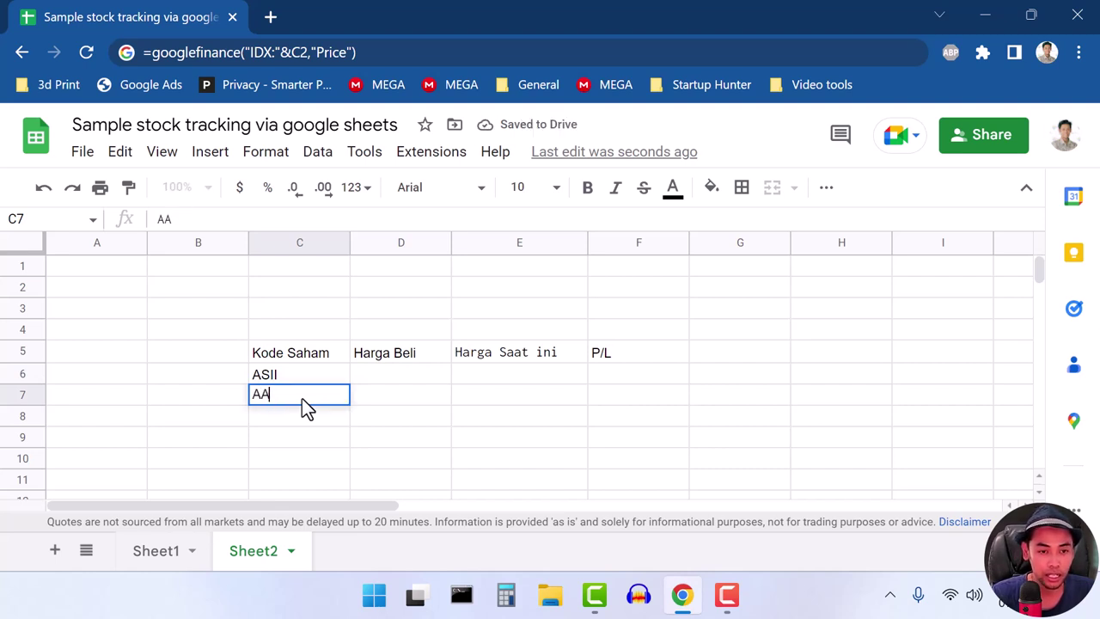
pyautogui.write('LI')
pyautogui.press('Return')
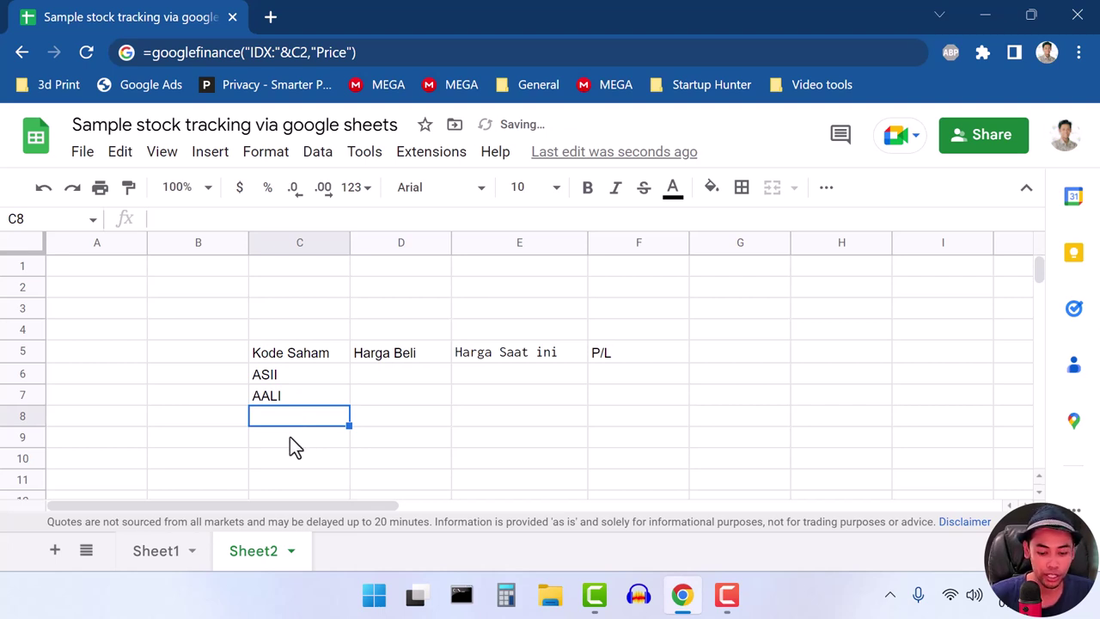
pyautogui.write('ITMG')
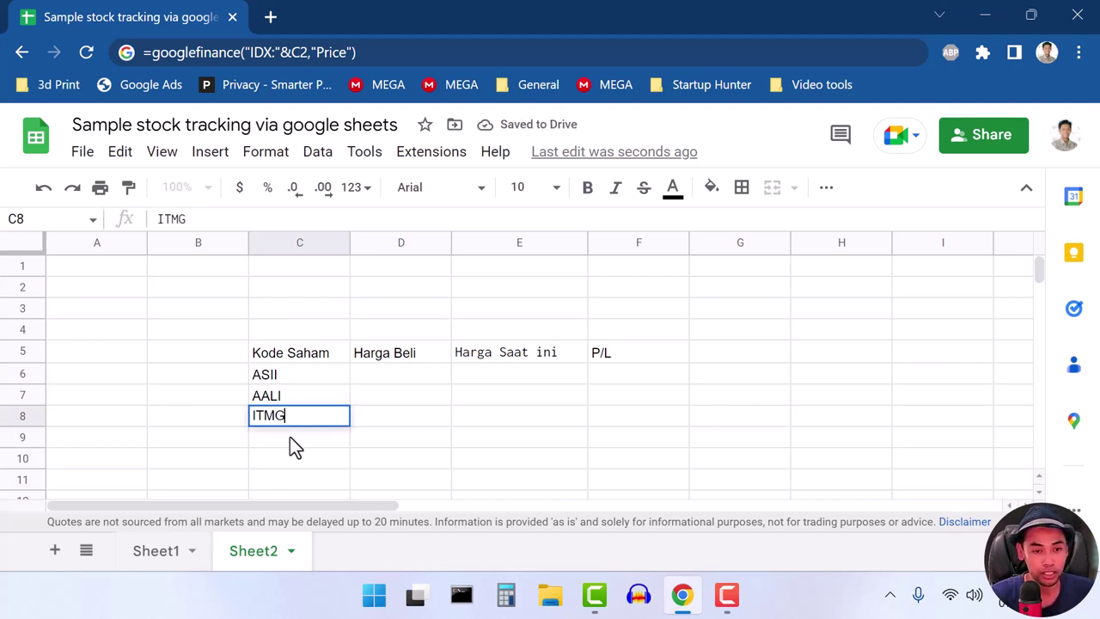
pyautogui.press('Return')
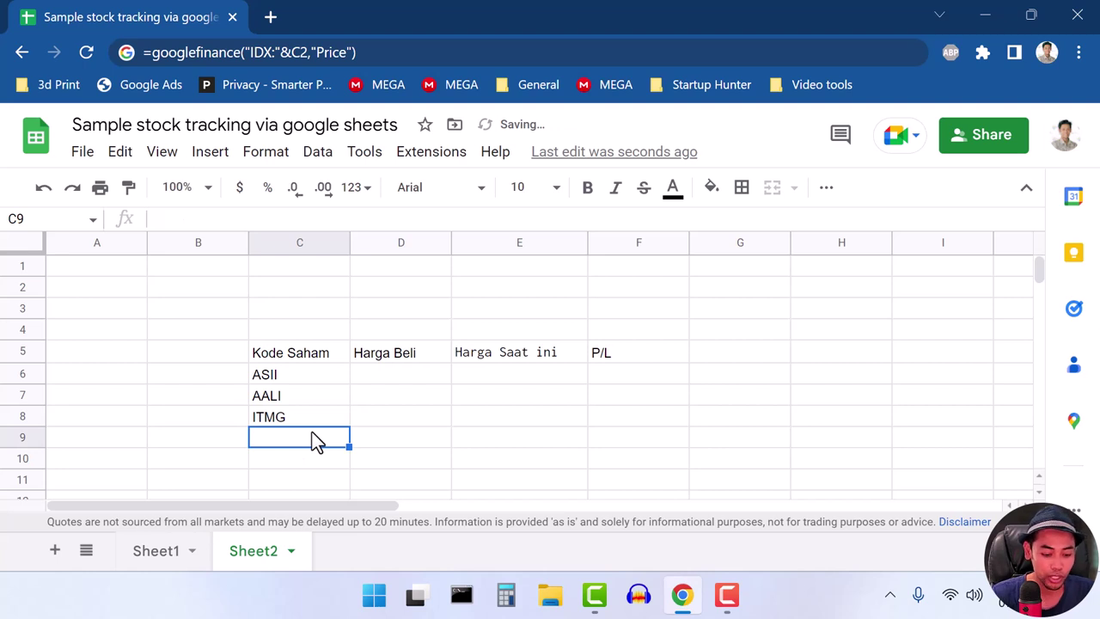
pyautogui.write('BBCA')
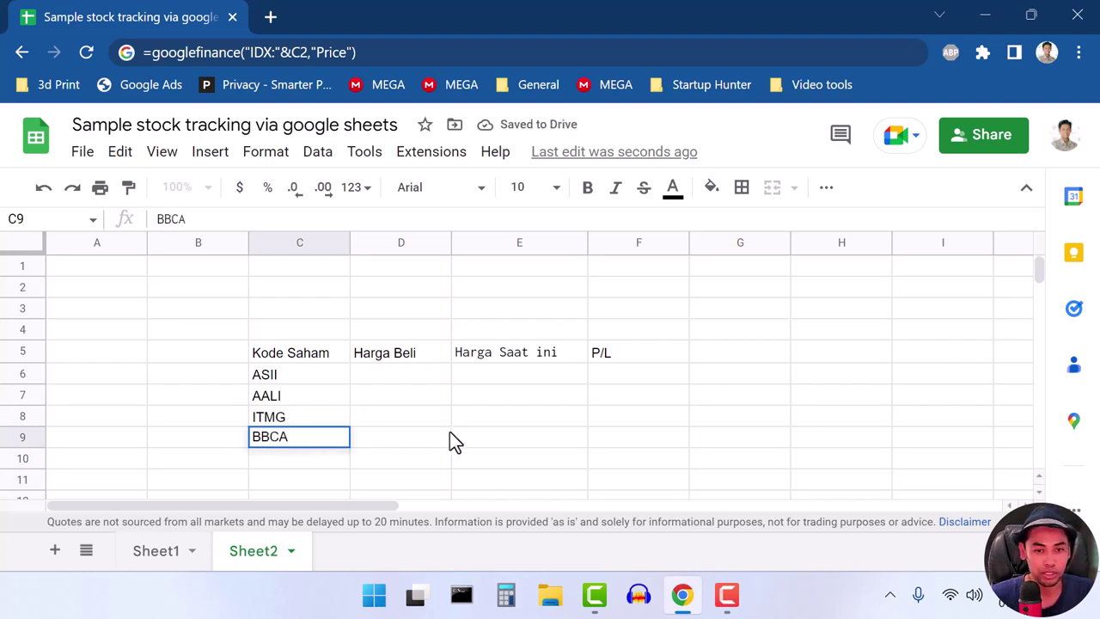
pyautogui.press('Tab')
pyautogui.click(393, 356)
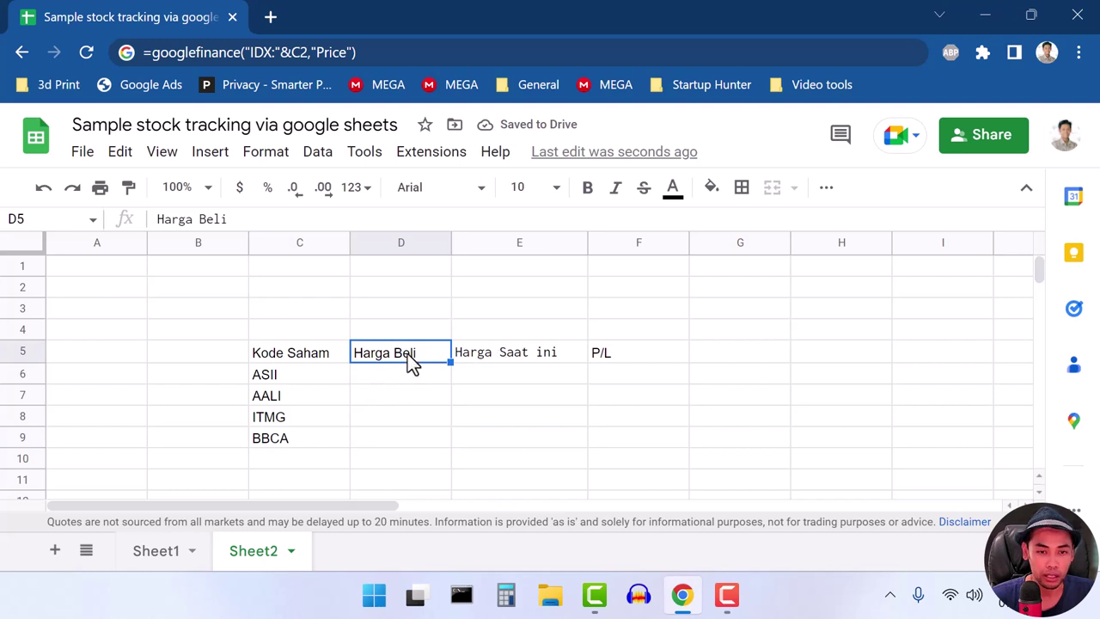
# Step: Type =GOOGLEFINANCE(("IDX: in E6 and commit the unfinished formula
pyautogui.click(415, 382)
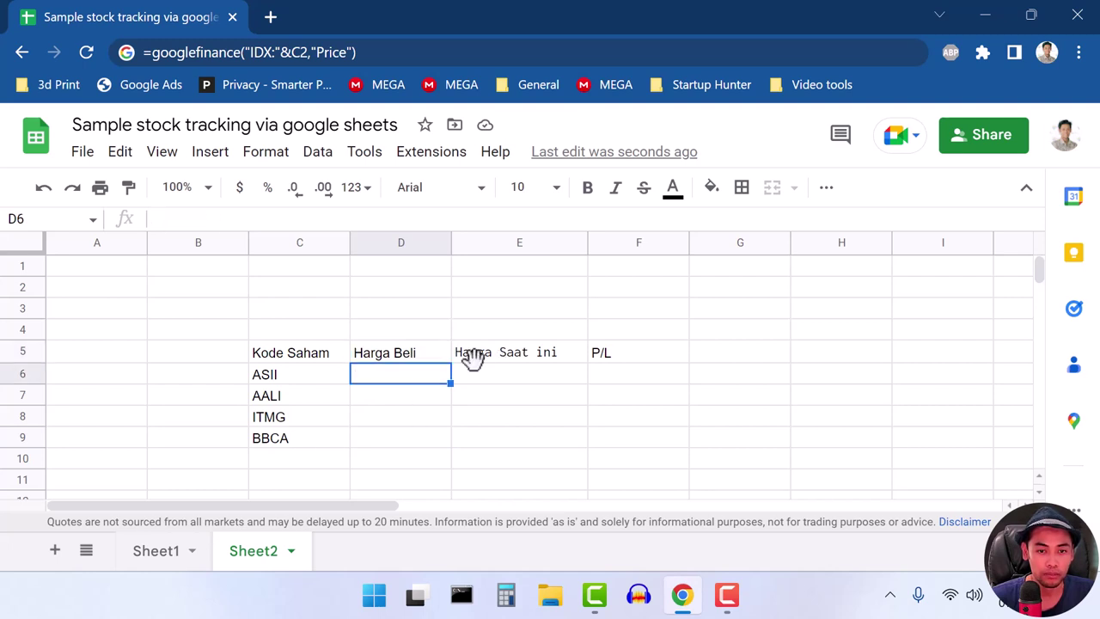
pyautogui.click(509, 361)
pyautogui.click(530, 380)
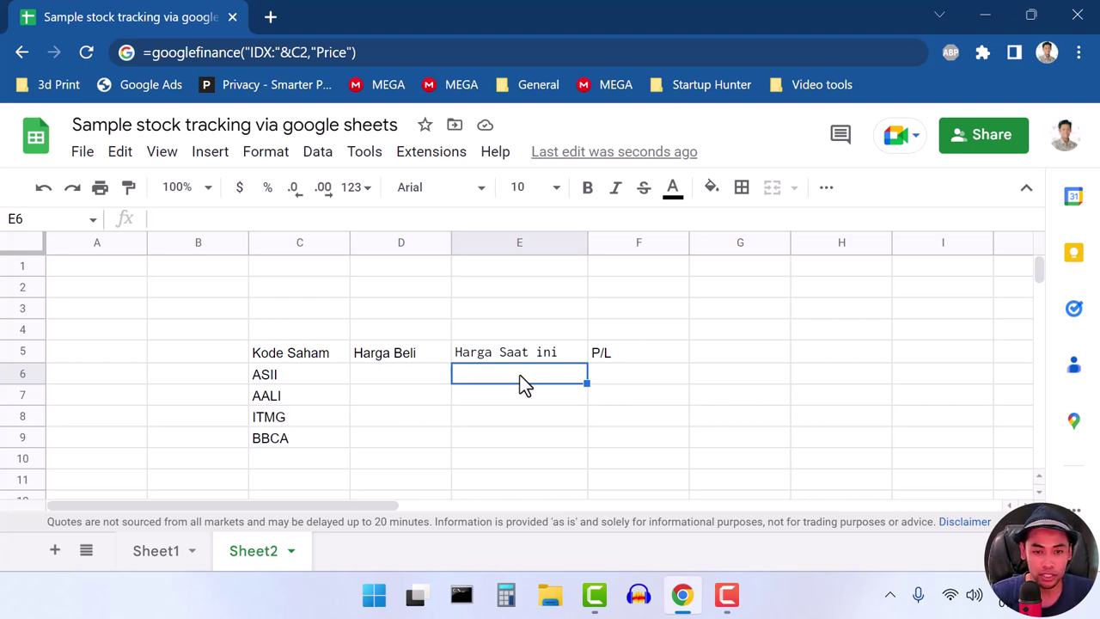
pyautogui.write('=')
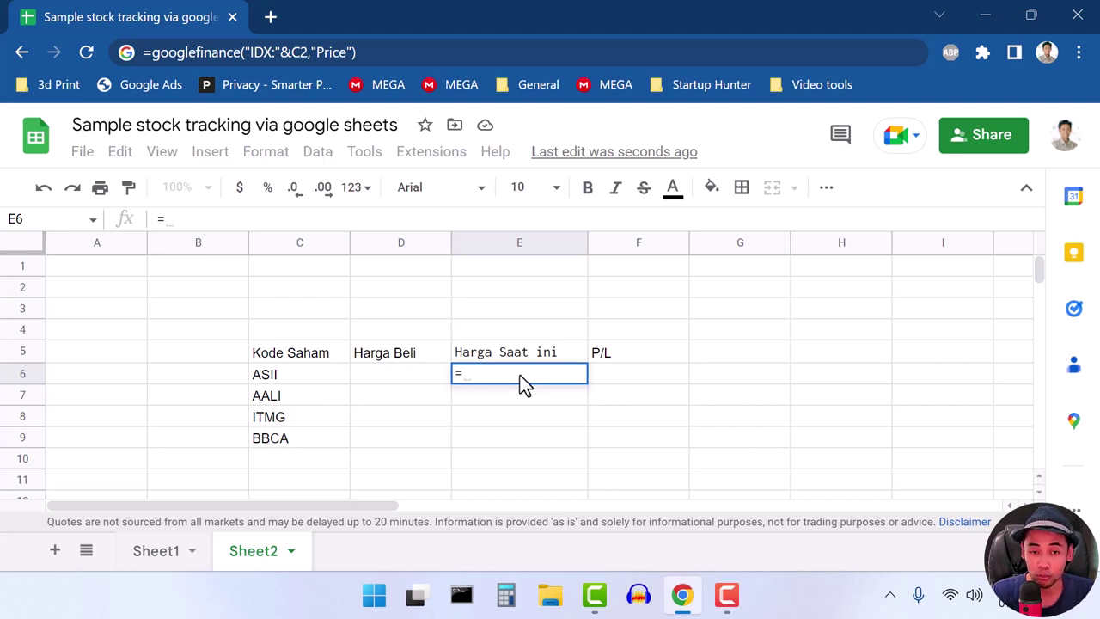
pyautogui.write('google')
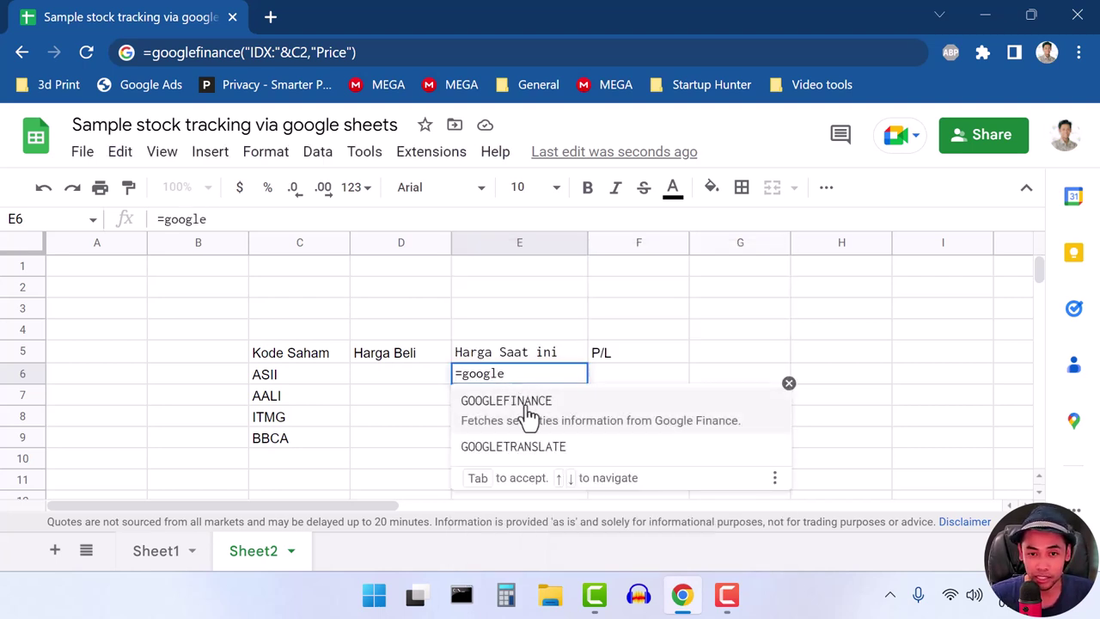
pyautogui.click(528, 409)
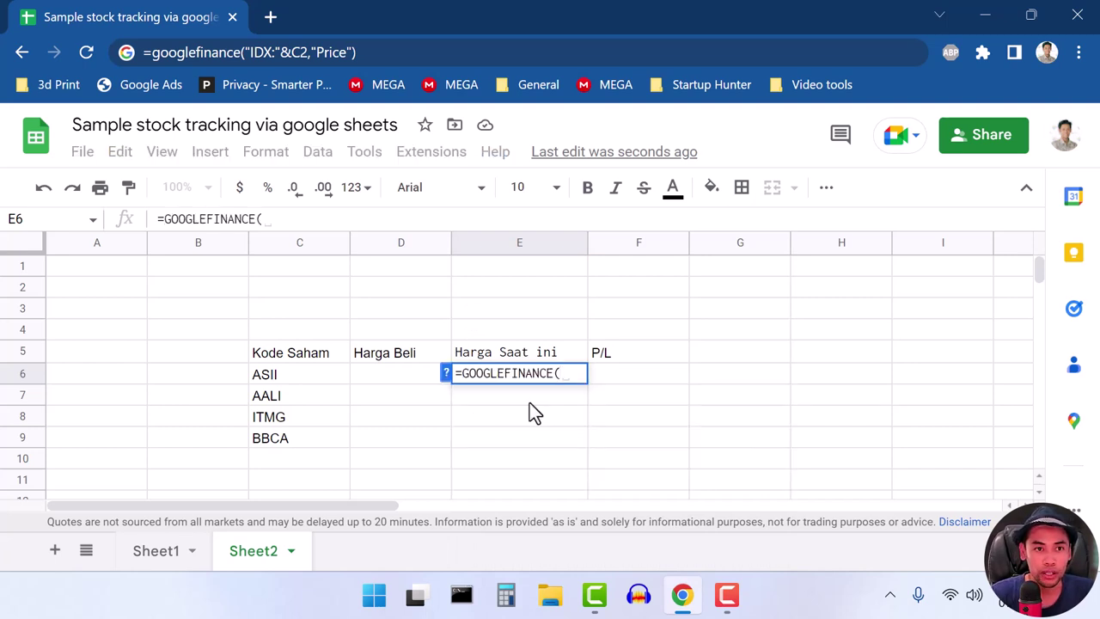
pyautogui.write('("')
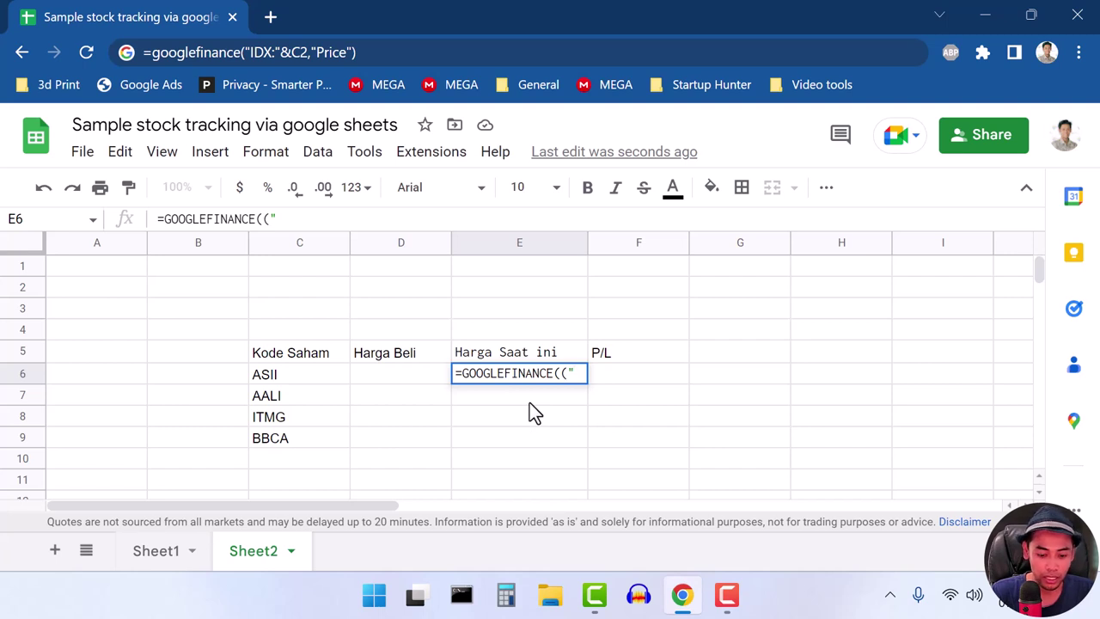
pyautogui.write('IDX')
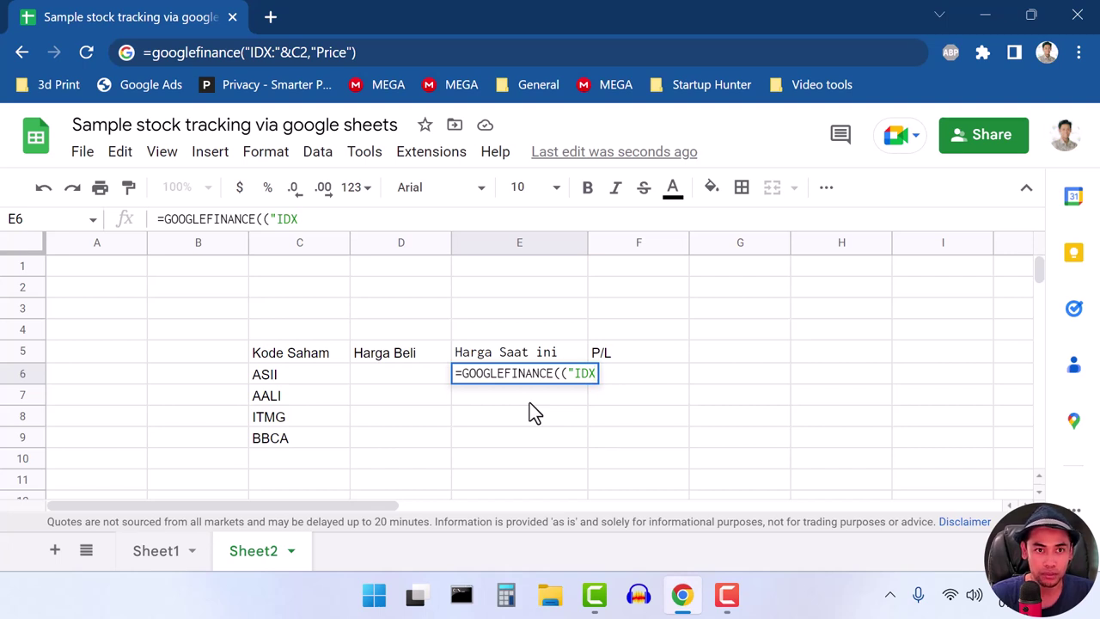
pyautogui.write(':')
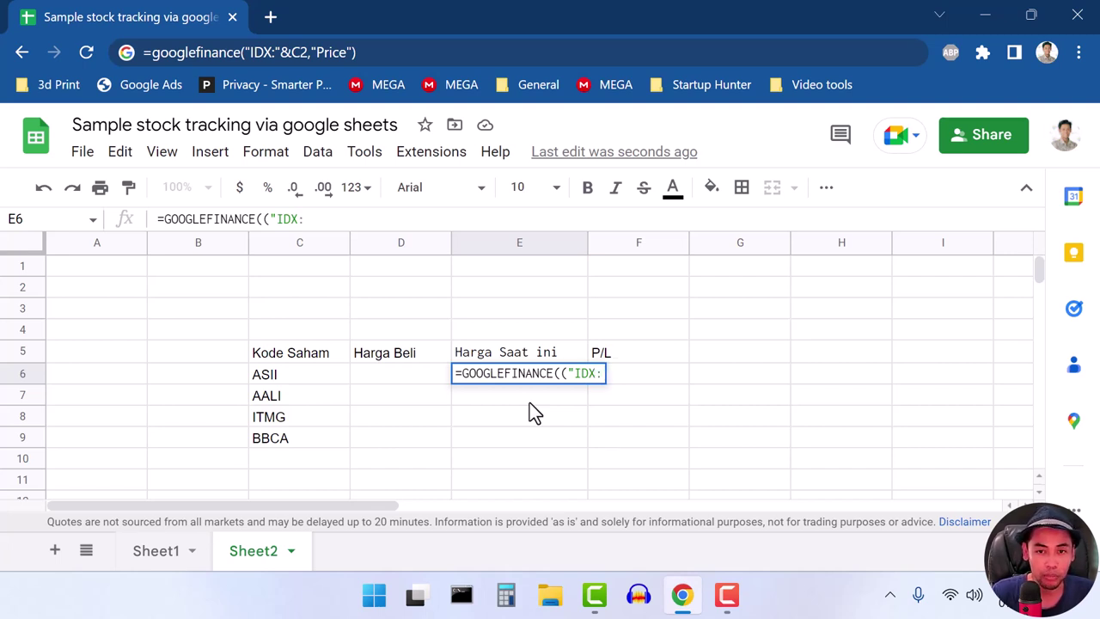
pyautogui.press('Up')
# Step: Edit E6's formula to join "IDX:" with C6 and request "price"
pyautogui.write('"')
pyautogui.click(533, 373)
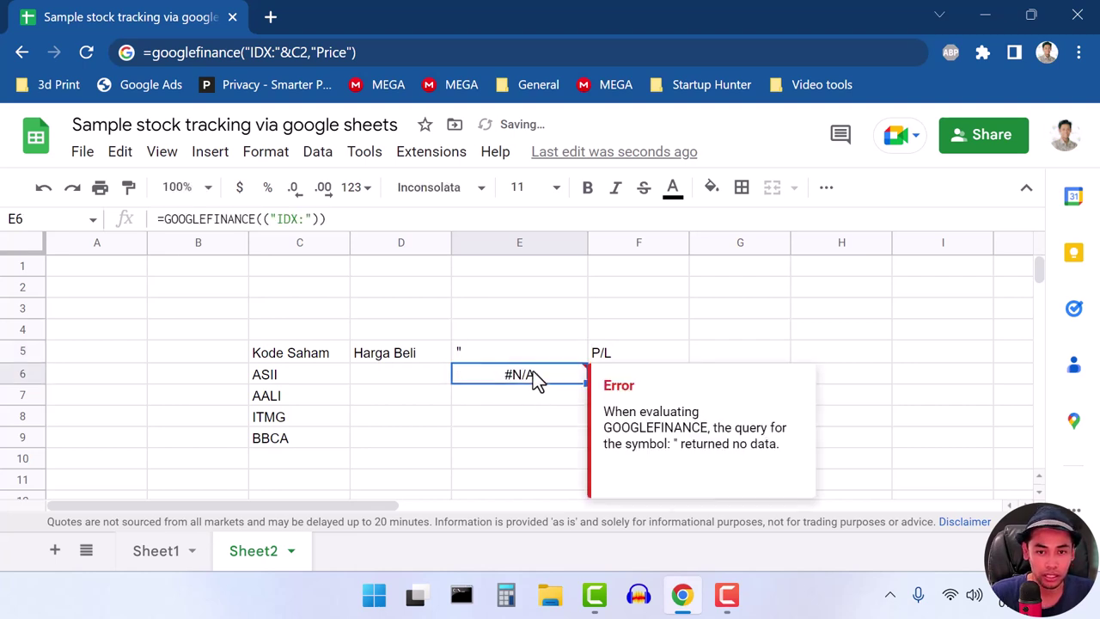
pyautogui.click(304, 218)
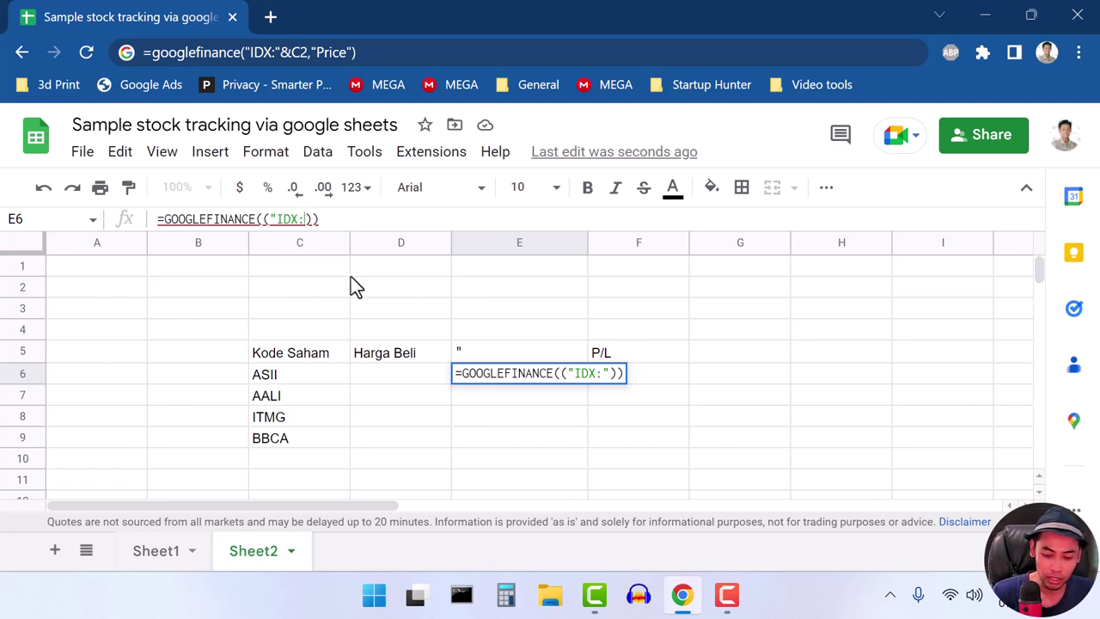
pyautogui.press('BackSpace')
pyautogui.write('"')
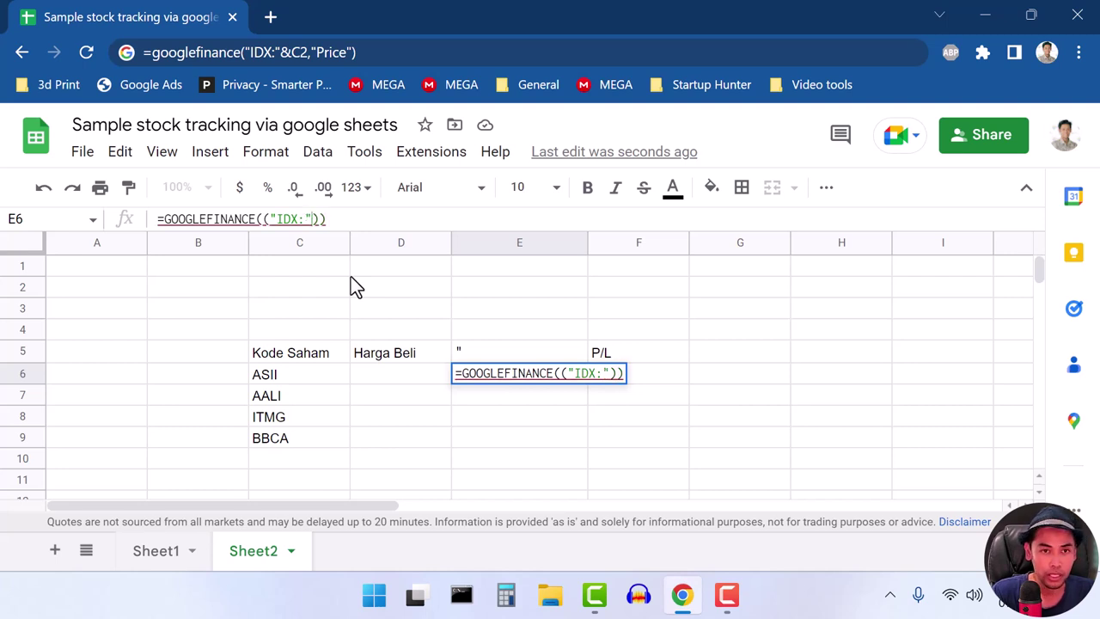
pyautogui.write('& ')
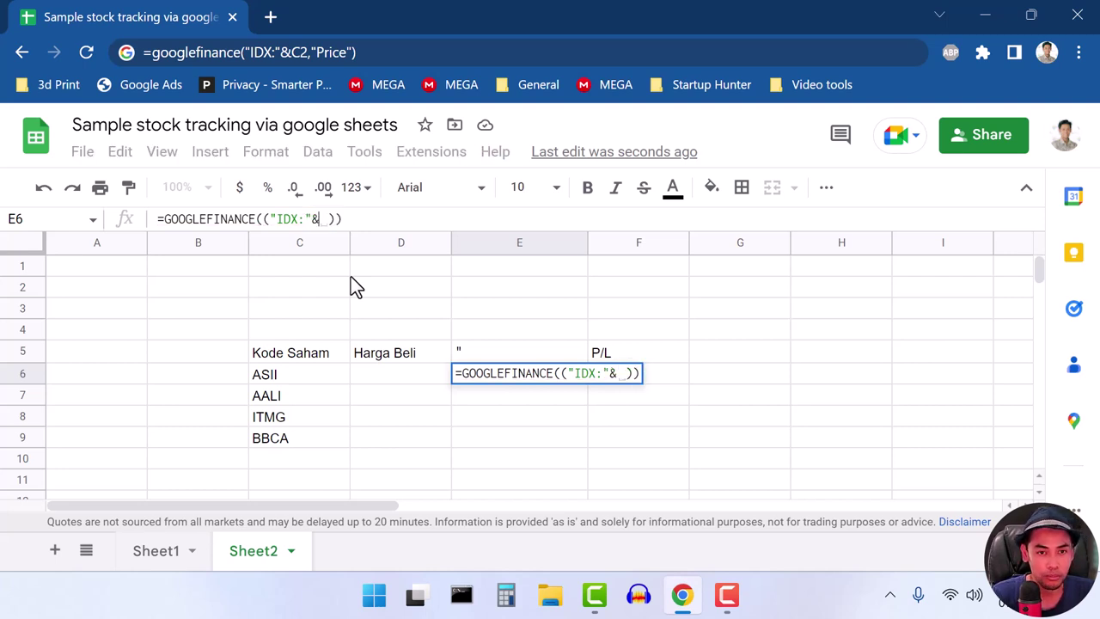
pyautogui.write('C')
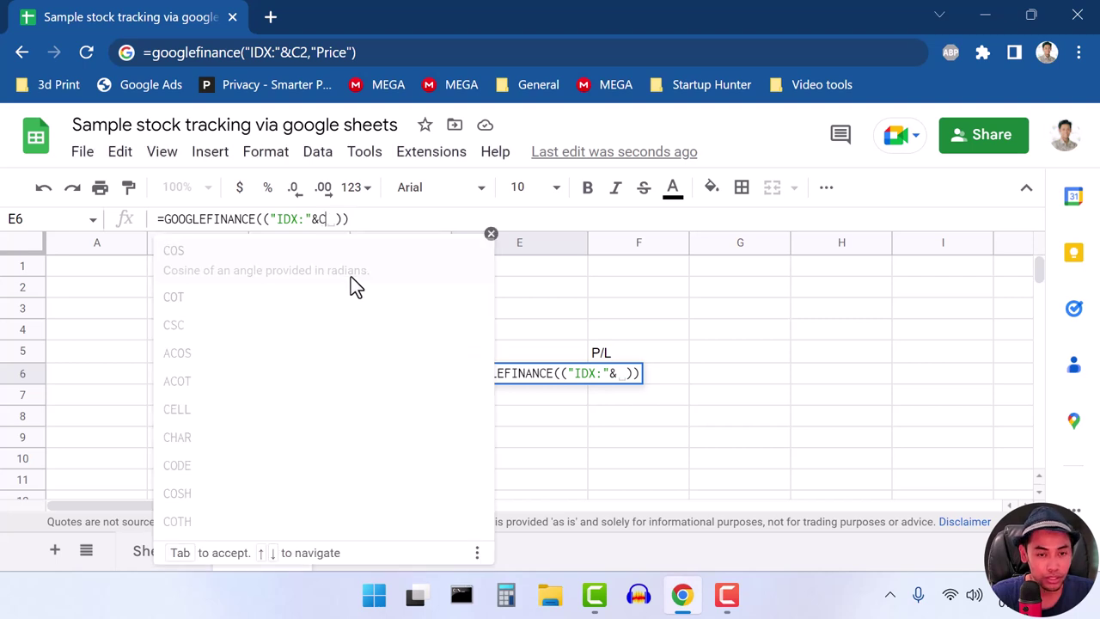
pyautogui.write('6')
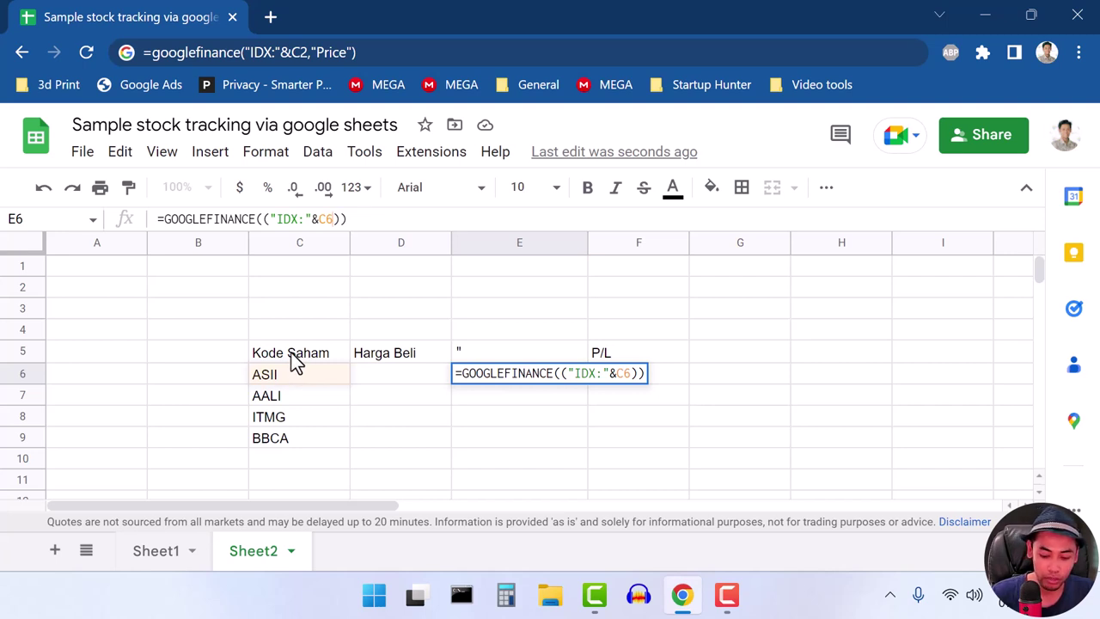
pyautogui.write(',"')
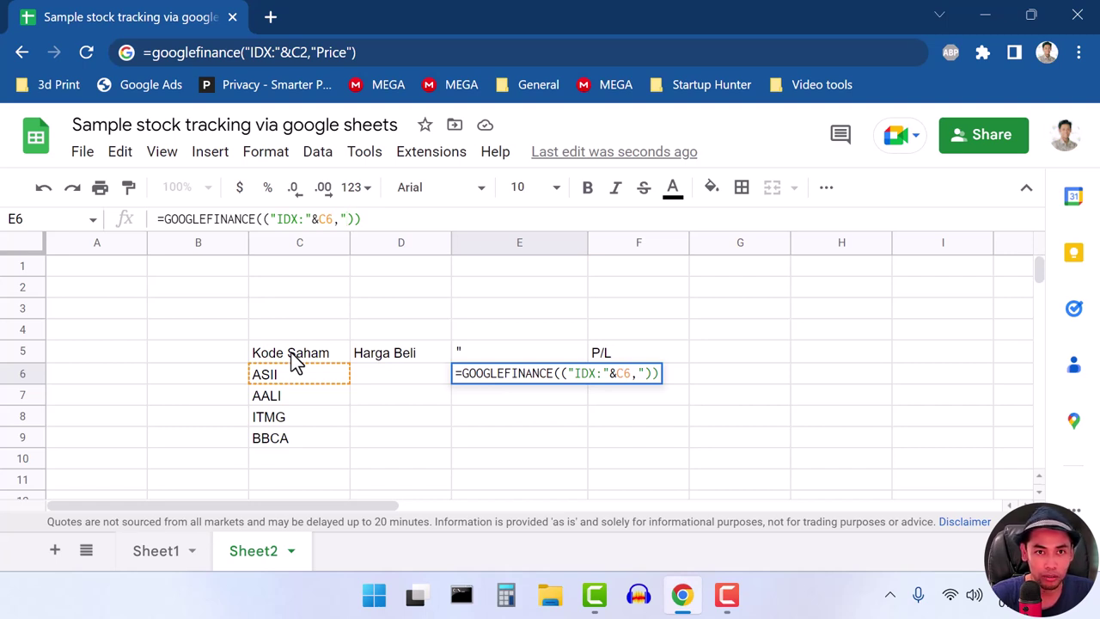
pyautogui.write('price"')
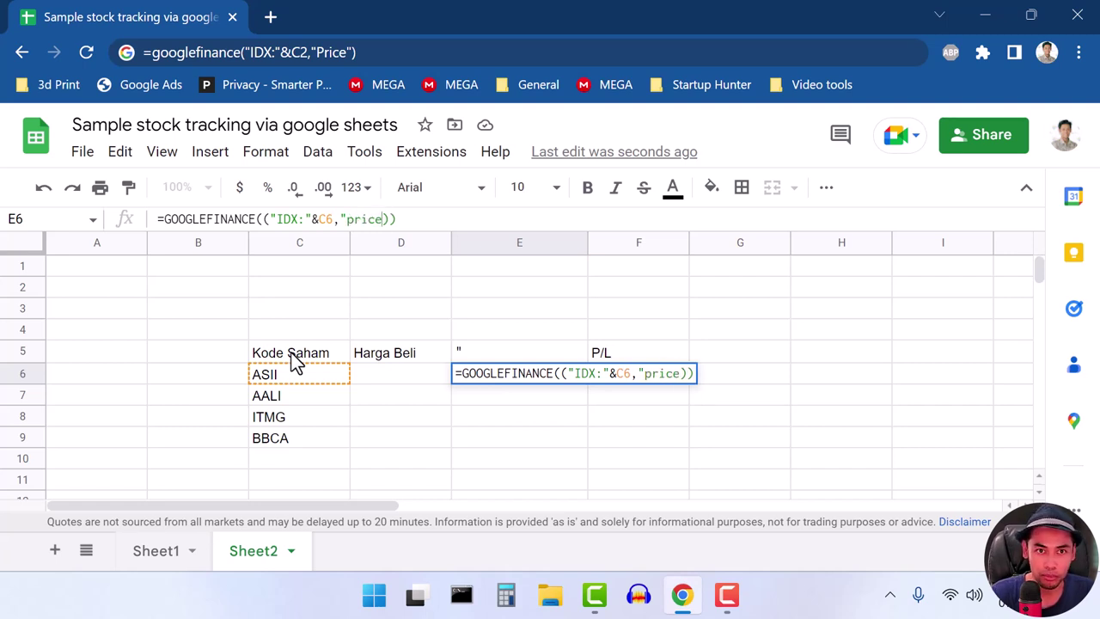
pyautogui.write('"')
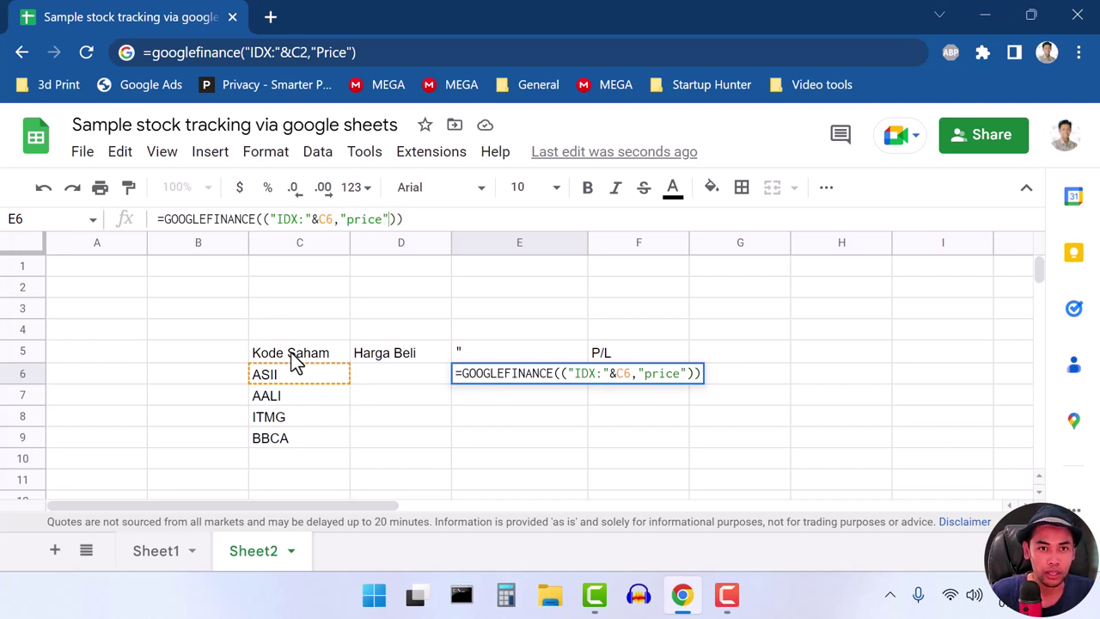
pyautogui.press('Return')
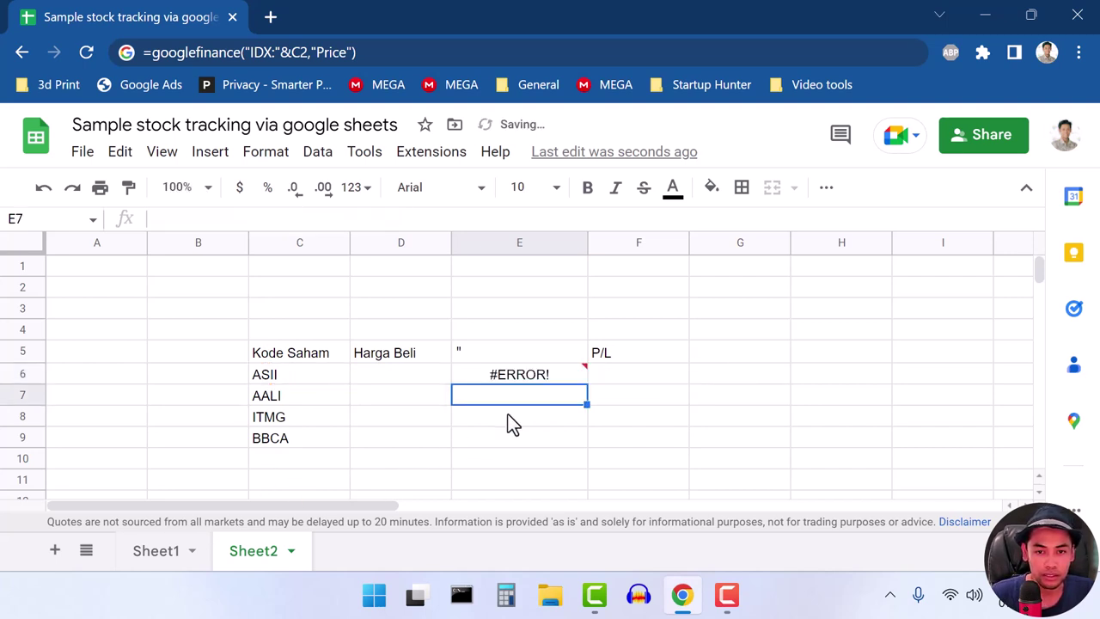
# Step: Clear the stray quote from header cell E5
pyautogui.click(508, 414)
pyautogui.click(531, 383)
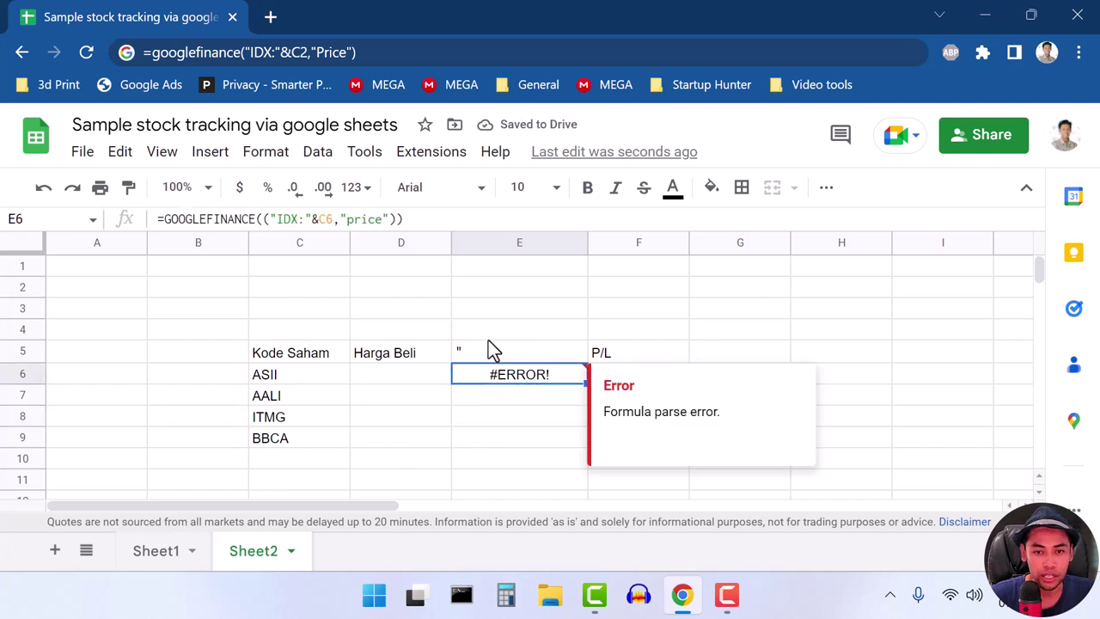
pyautogui.click(488, 338)
pyautogui.click(491, 349)
pyautogui.press('Escape')
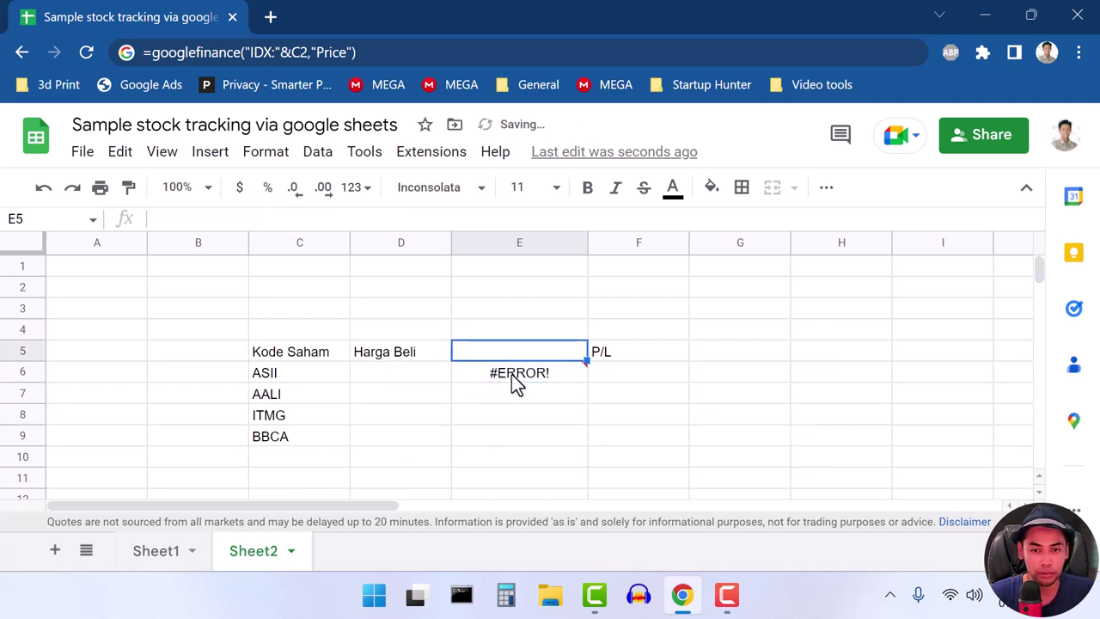
# Step: Delete the extra opening bracket in E6 so it returns ASII's price 5700
pyautogui.click(514, 379)
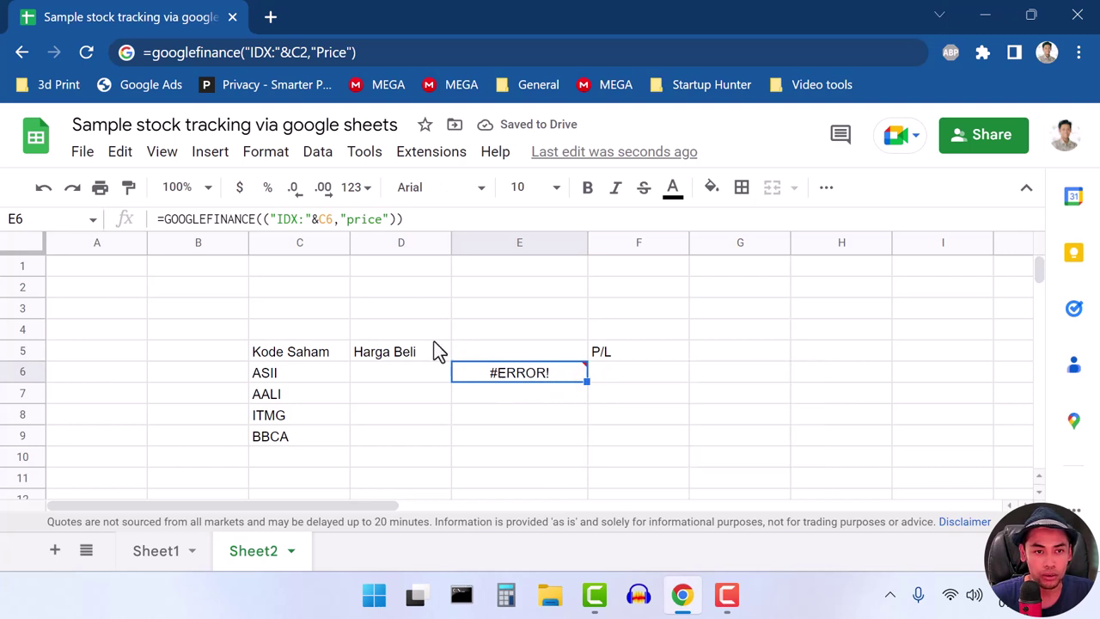
pyautogui.click(264, 218)
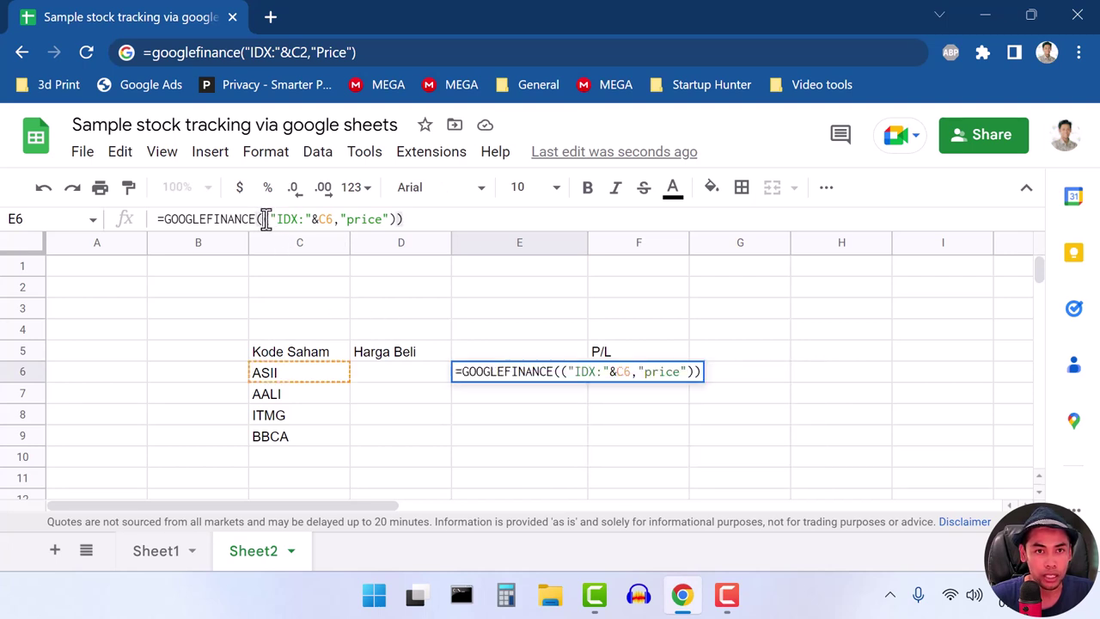
pyautogui.press('BackSpace')
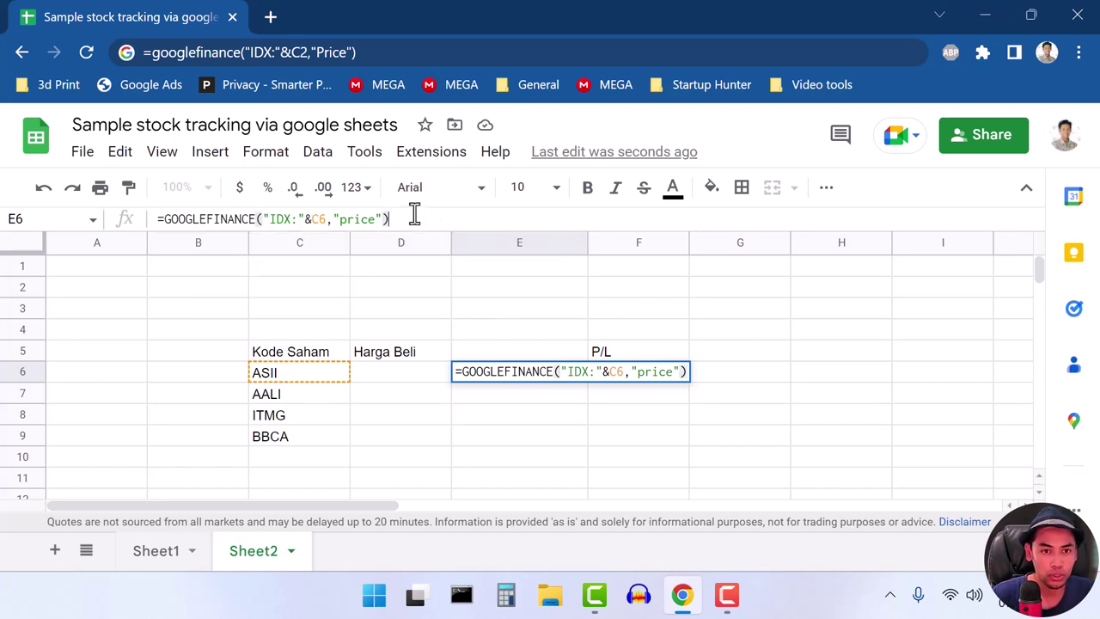
pyautogui.press('Return')
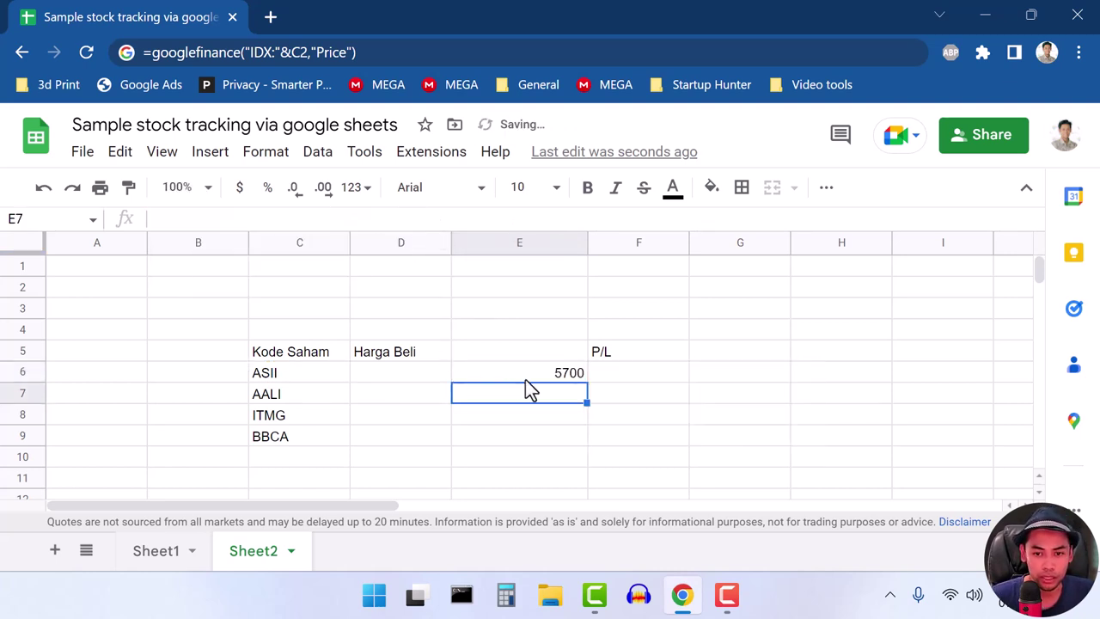
pyautogui.click(541, 436)
pyautogui.click(567, 382)
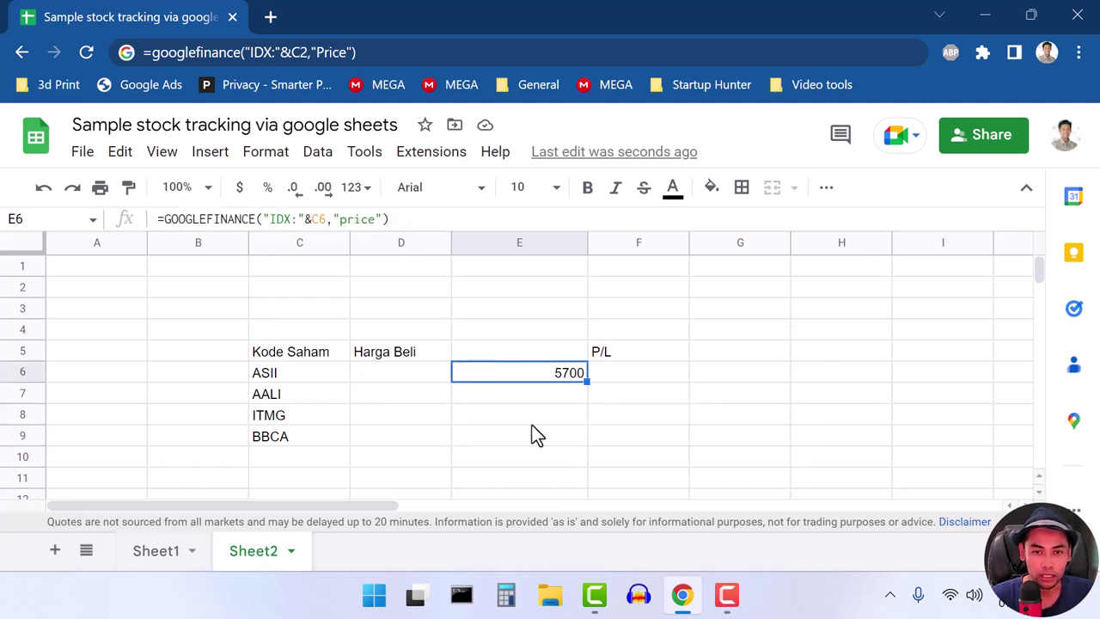
# Step: Format E6:E9 as Rupiah currency so ASII reads Rp 5,700.00
pyautogui.scroll(-3, 534, 421)
pyautogui.scroll(2, 534, 399)
pyautogui.press('Down')
pyautogui.press('Down')
pyautogui.press('Down')
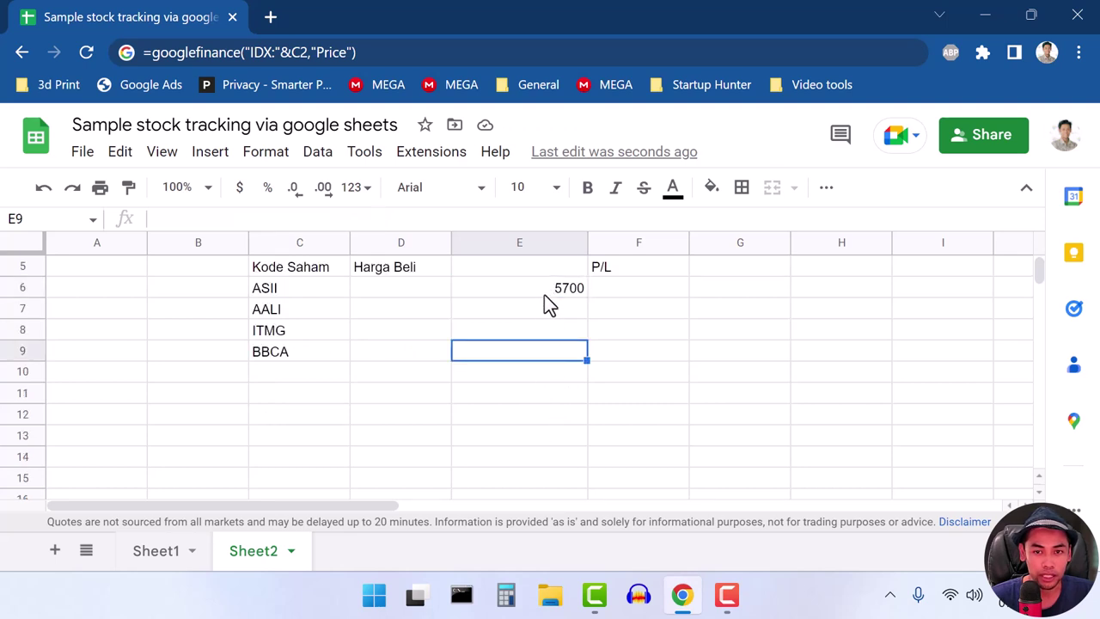
pyautogui.moveTo(543, 295); pyautogui.dragTo(543, 354)
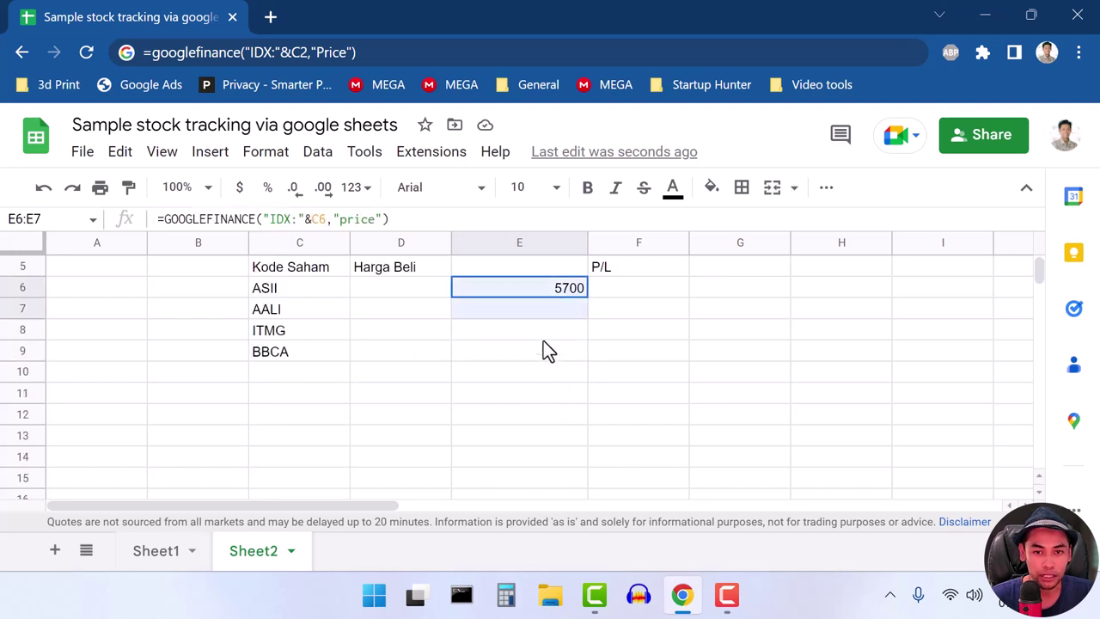
pyautogui.click(260, 158)
pyautogui.moveTo(303, 242)
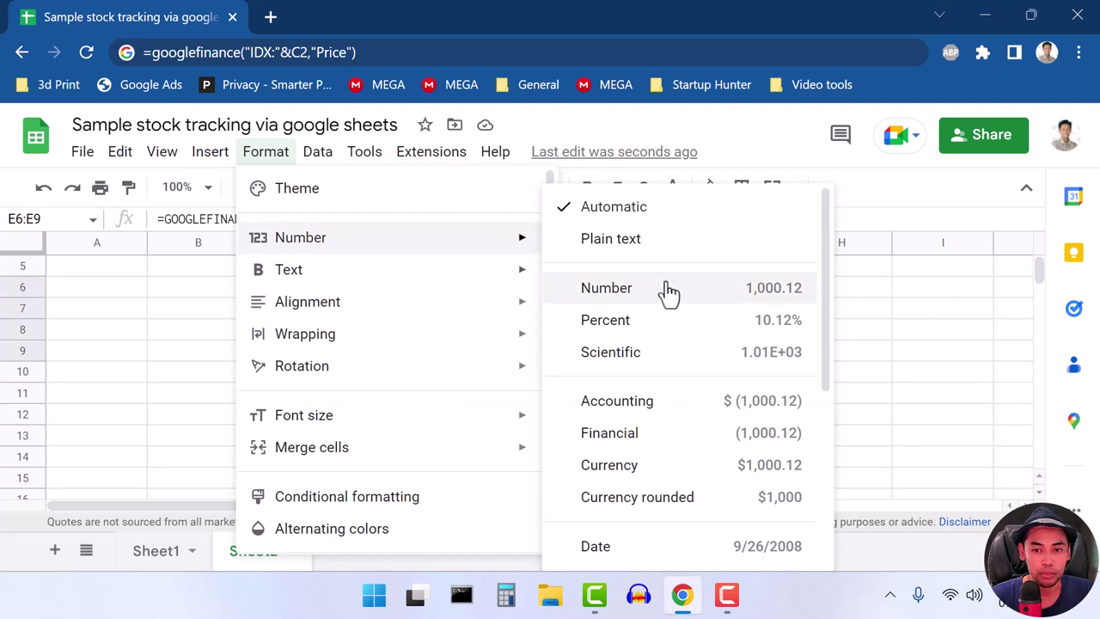
pyautogui.scroll(-3, 670, 318)
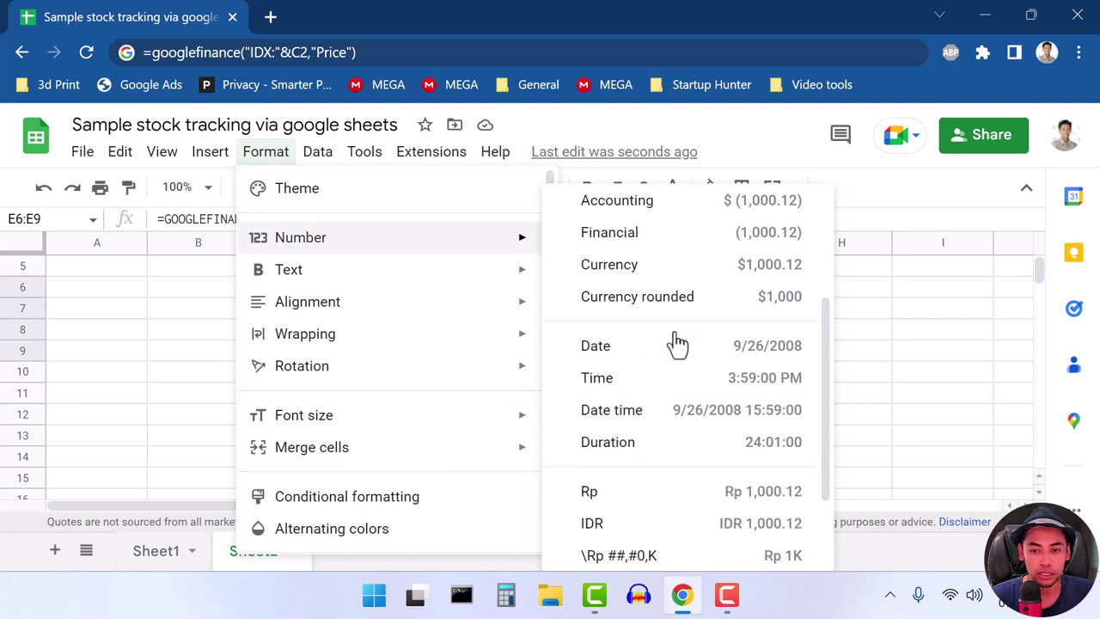
pyautogui.click(662, 494)
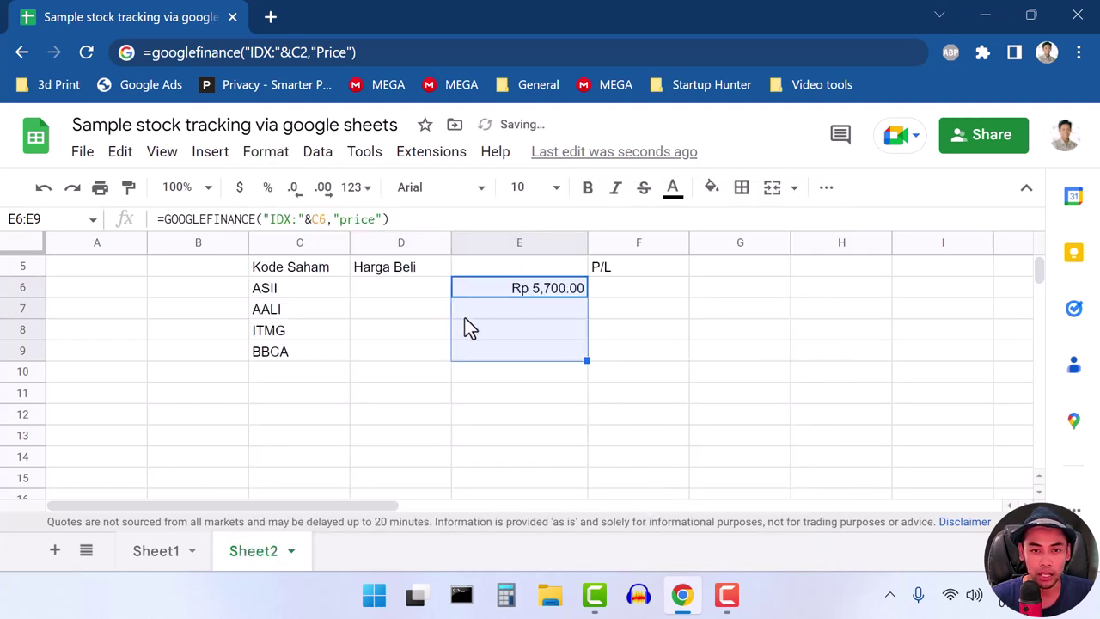
# Step: Enter ASII's buy price of 5000 in D6
pyautogui.click(391, 296)
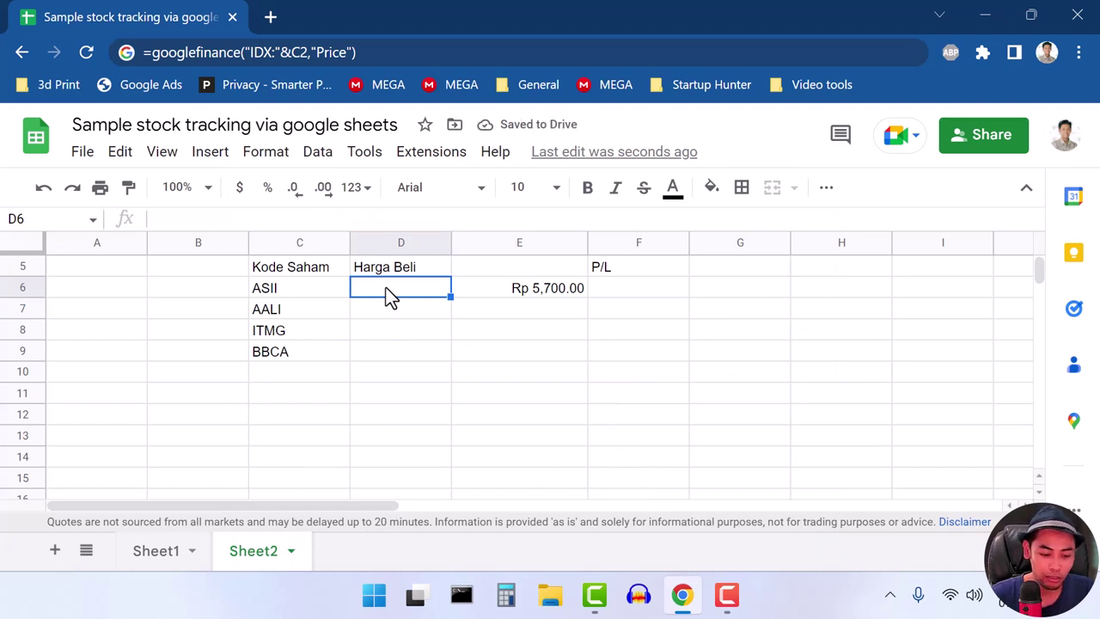
pyautogui.write('500')
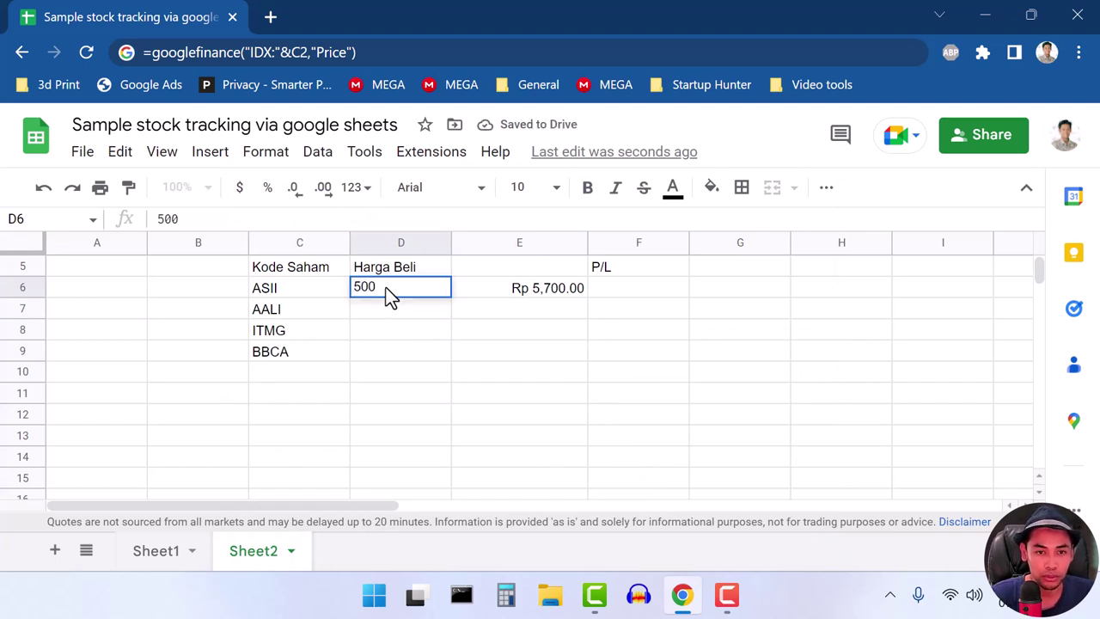
pyautogui.write('0')
pyautogui.press('Return')
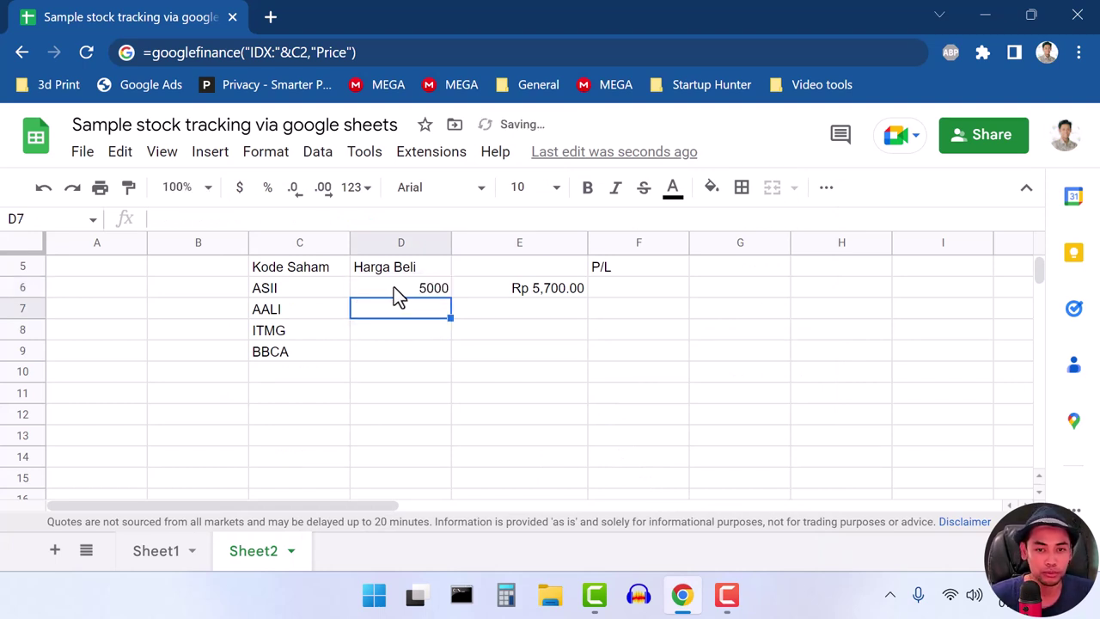
# Step: Format D6:D9 as Rupiah with no decimal places
pyautogui.moveTo(393, 287); pyautogui.dragTo(394, 359)
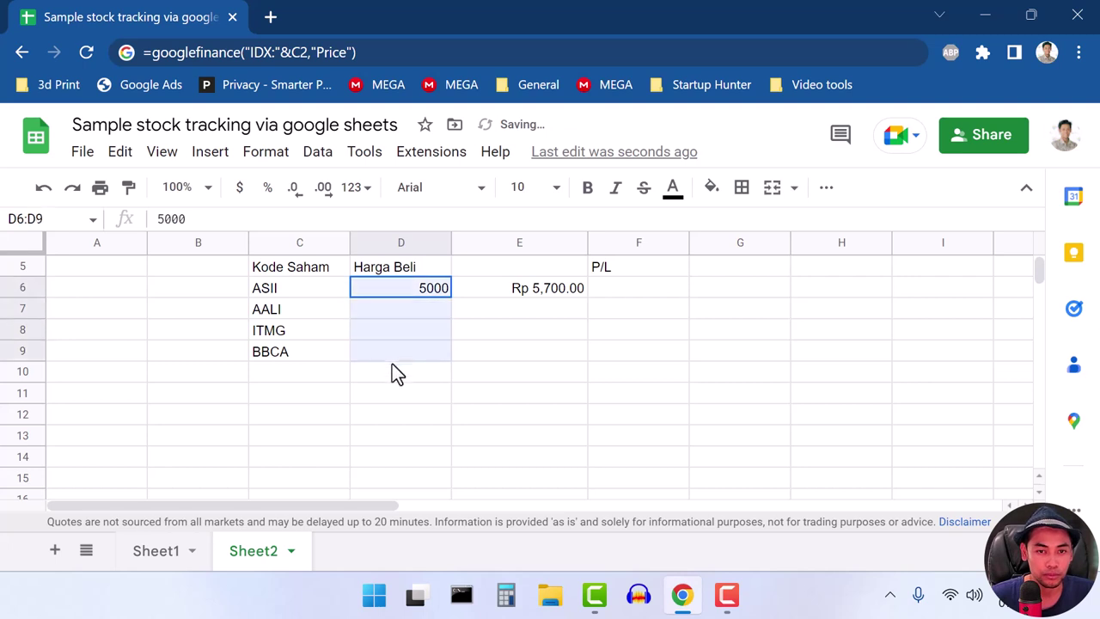
pyautogui.click(264, 151)
pyautogui.moveTo(322, 240)
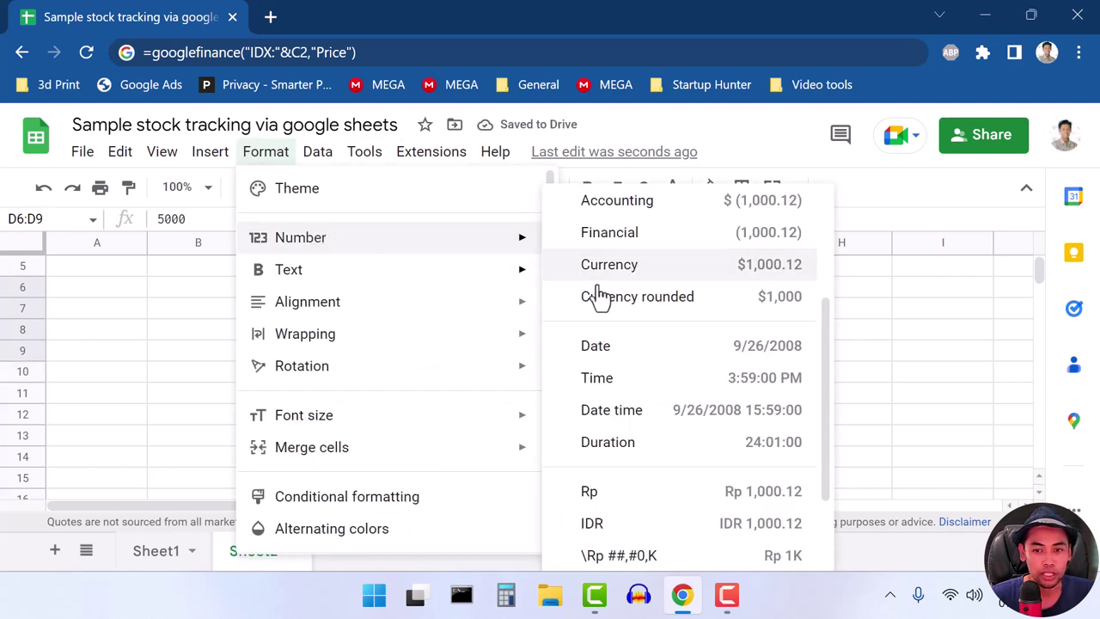
pyautogui.click(643, 490)
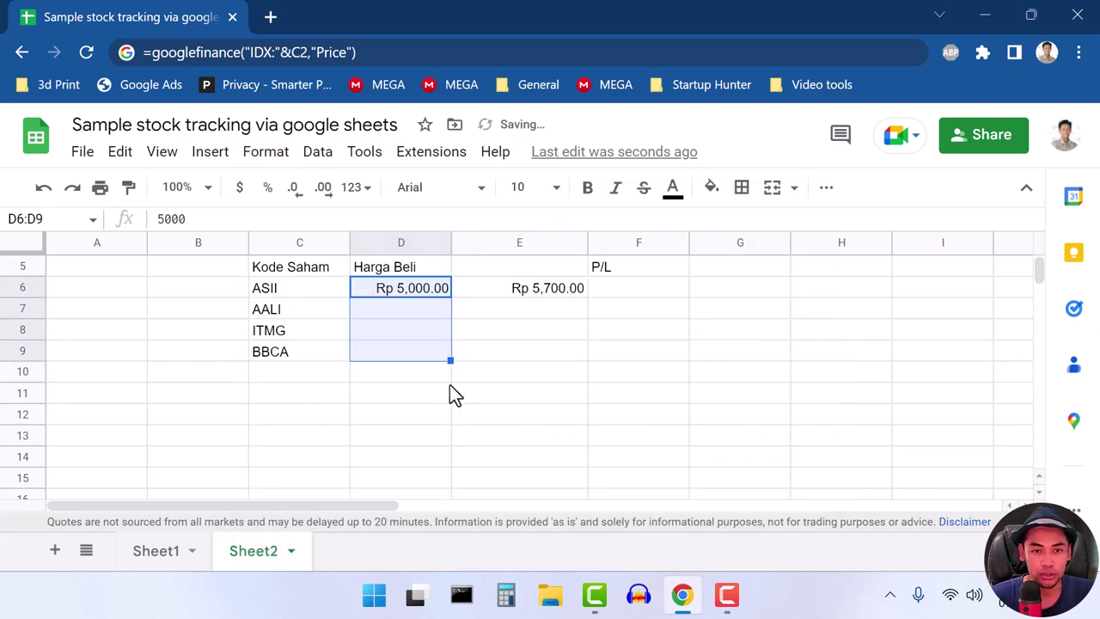
pyautogui.click(300, 190)
pyautogui.click(301, 190)
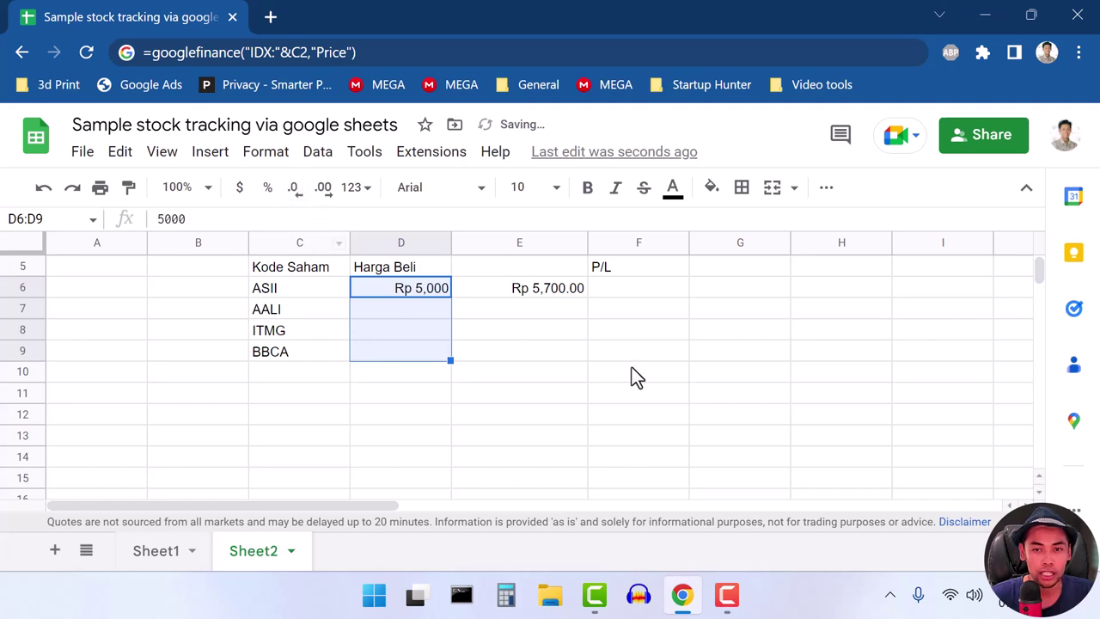
pyautogui.click(637, 286)
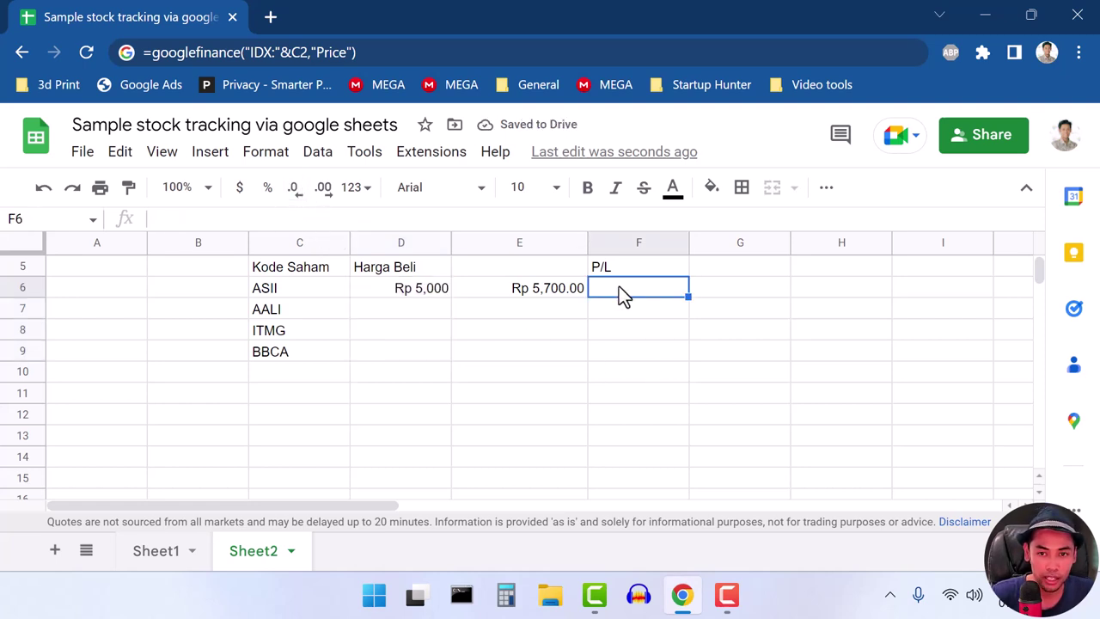
# Step: Enter =E6-D6 in F6 for ASII's P/L of Rp 700.00
pyautogui.write('=')
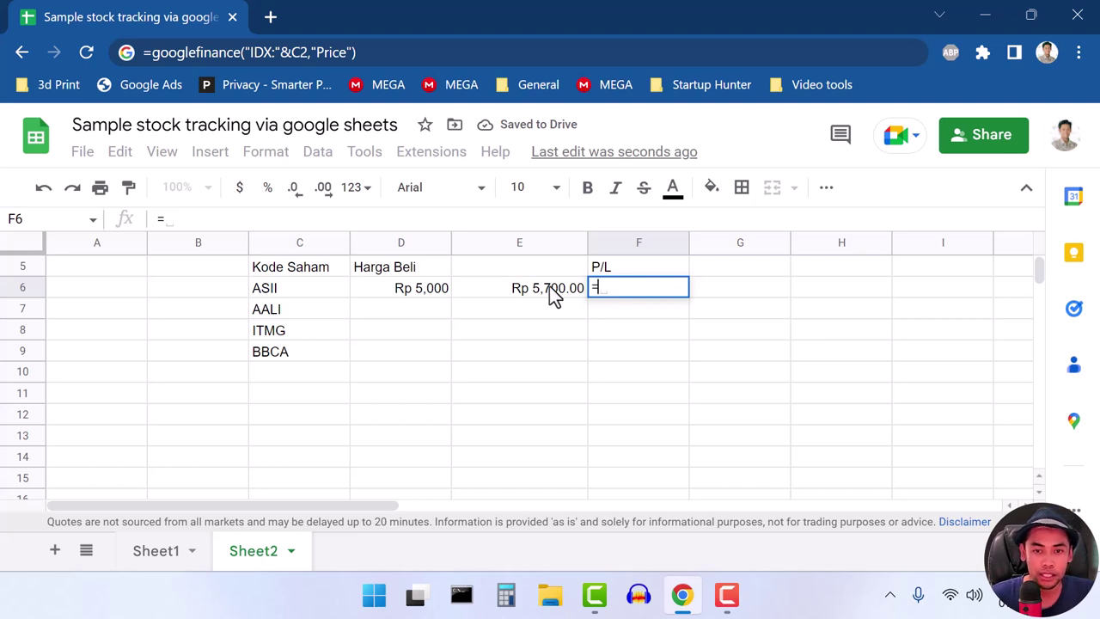
pyautogui.click(554, 295)
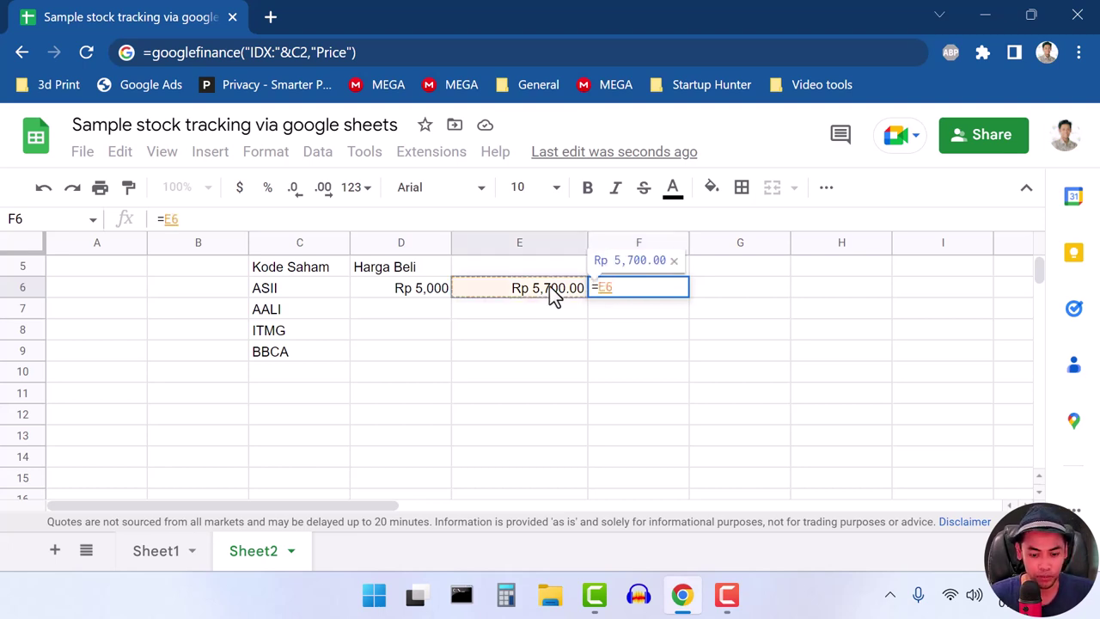
pyautogui.write('-')
pyautogui.click(426, 295)
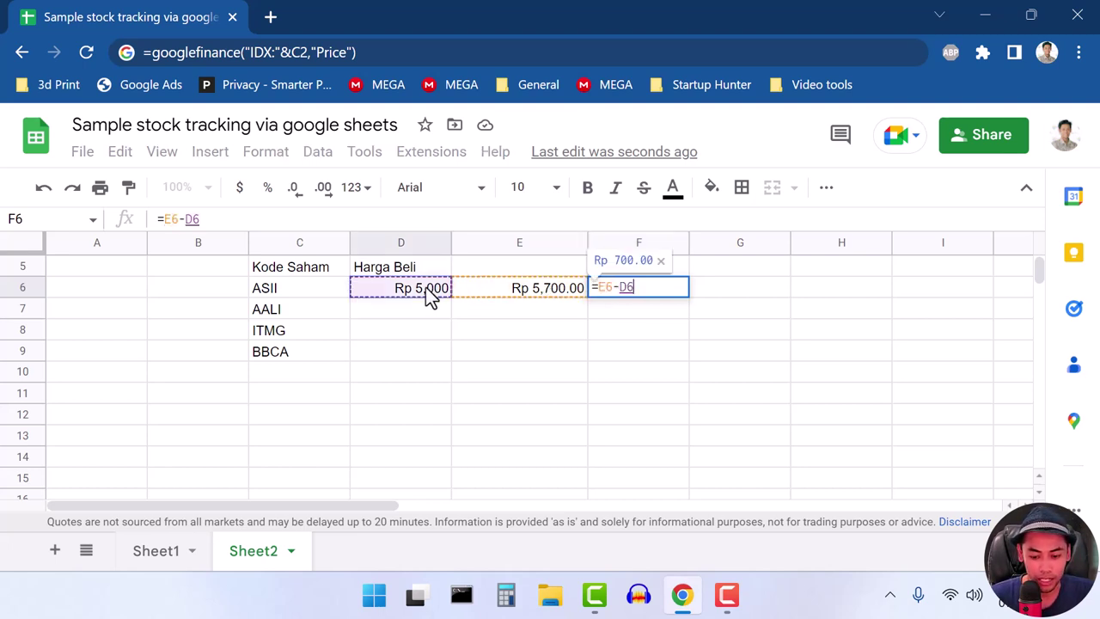
pyautogui.press('Return')
# Step: Retitle the current-price header in E5 to Harga Sekarang
pyautogui.click(510, 272)
pyautogui.write('H')
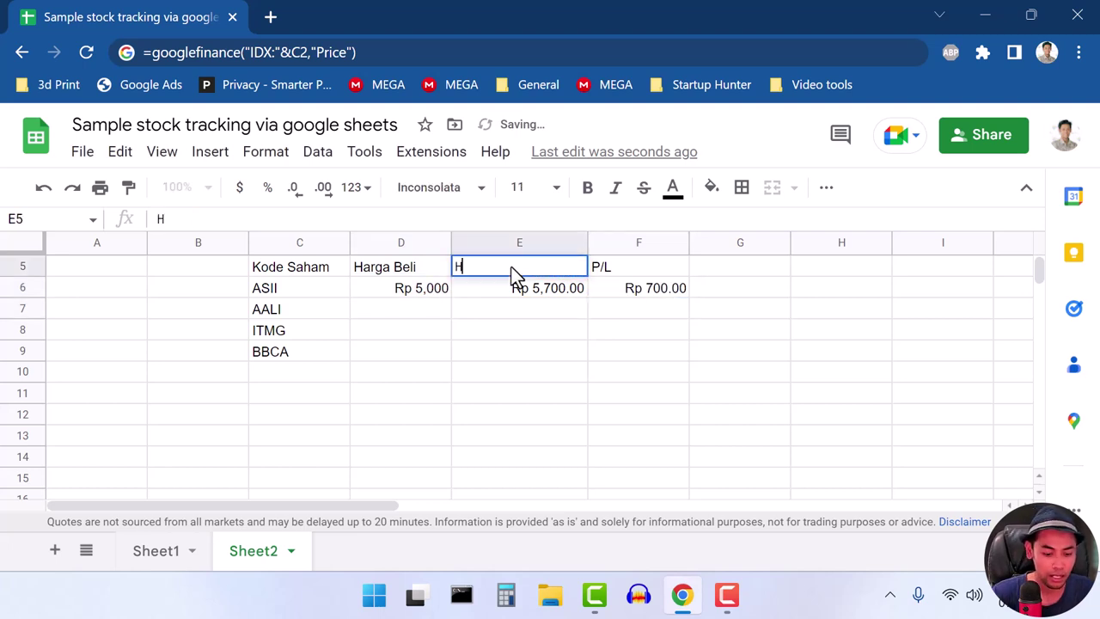
pyautogui.write('arga S')
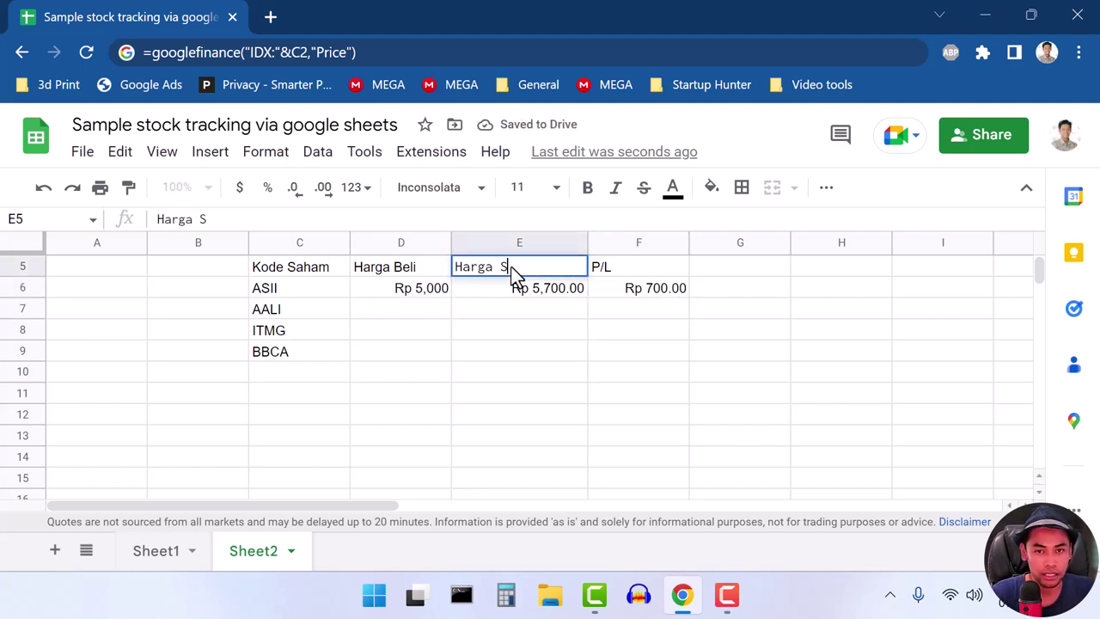
pyautogui.write('ekarang')
pyautogui.click(541, 373)
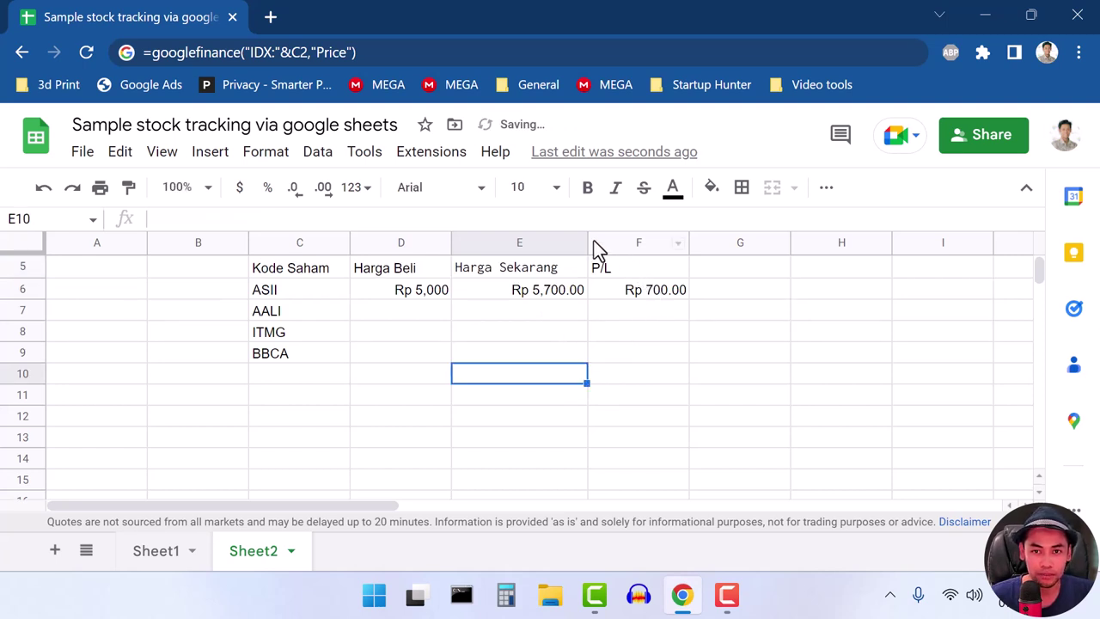
pyautogui.click(648, 298)
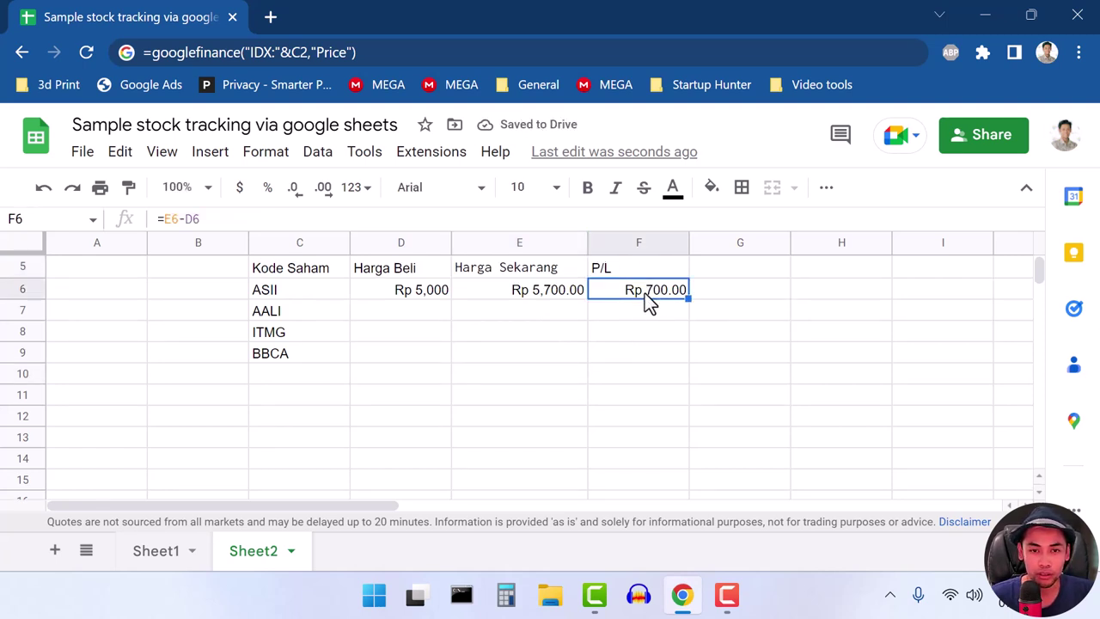
# Step: Insert an empty column to the left of P/L
pyautogui.click(614, 241)
pyautogui.rightClick(613, 240)
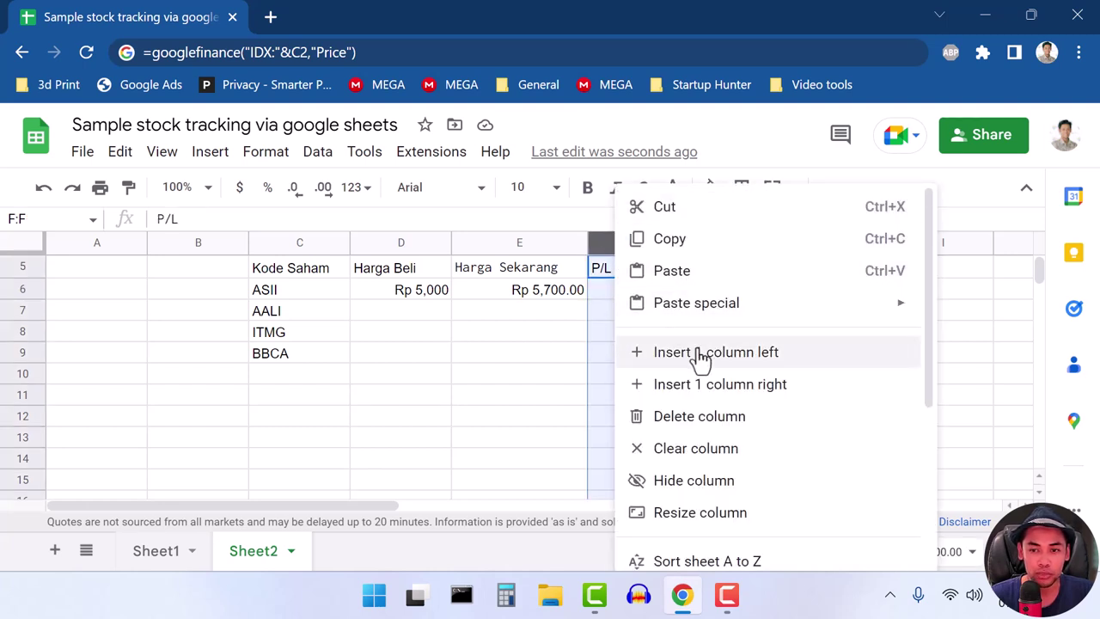
pyautogui.click(700, 359)
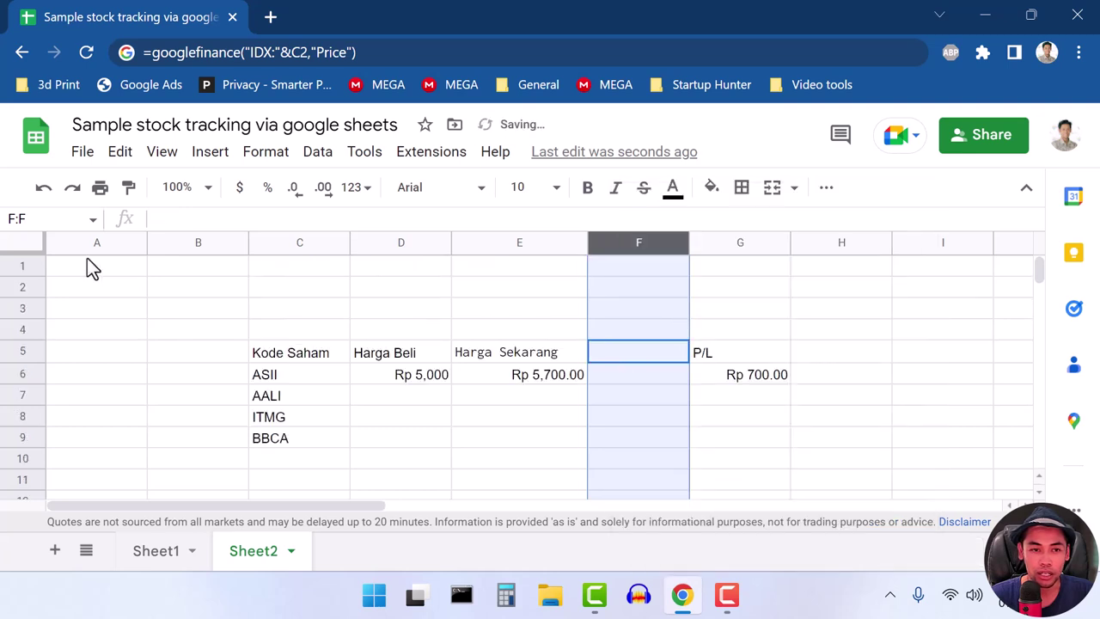
# Step: Delete the three empty rows 1–3 above the table
pyautogui.moveTo(19, 266); pyautogui.dragTo(143, 303)
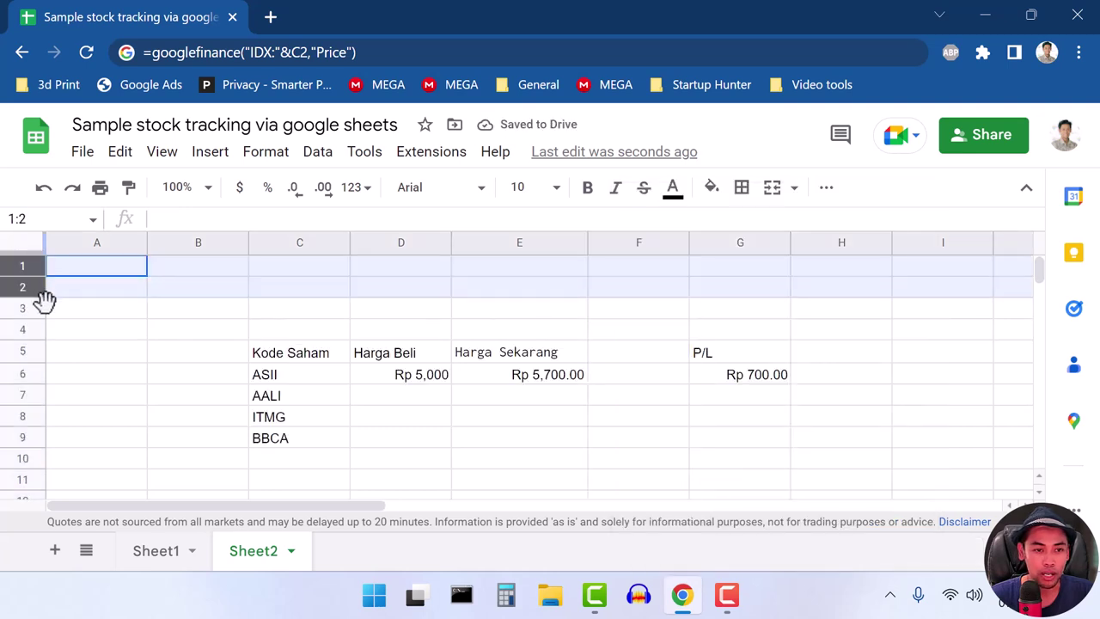
pyautogui.rightClick(301, 281)
pyautogui.click(398, 422)
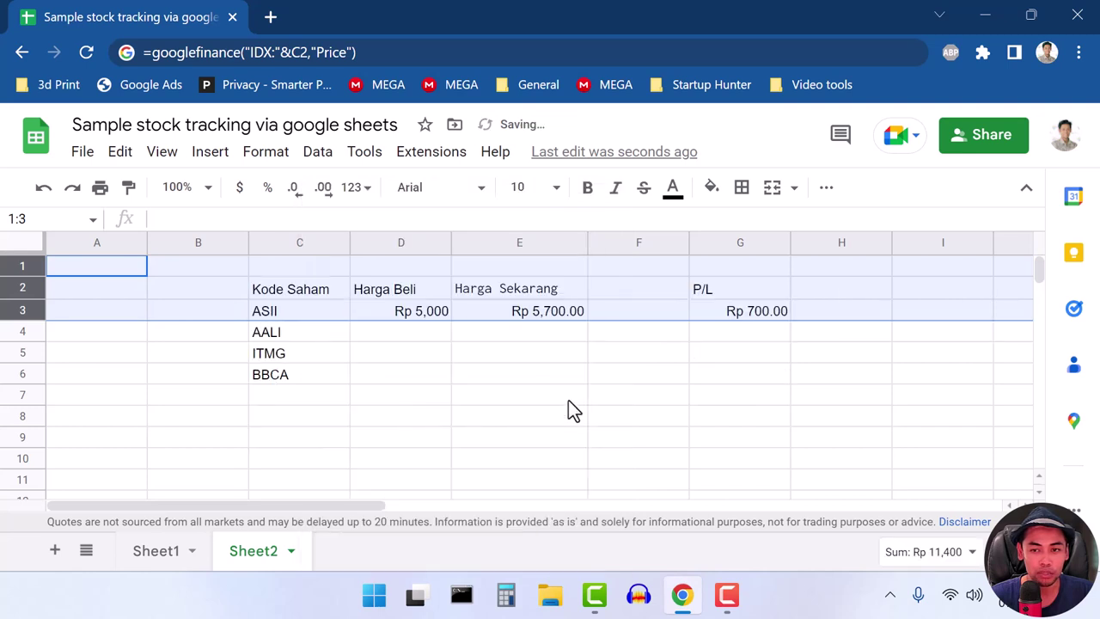
# Step: Head the new column Jumlah Lot in F2
pyautogui.click(627, 295)
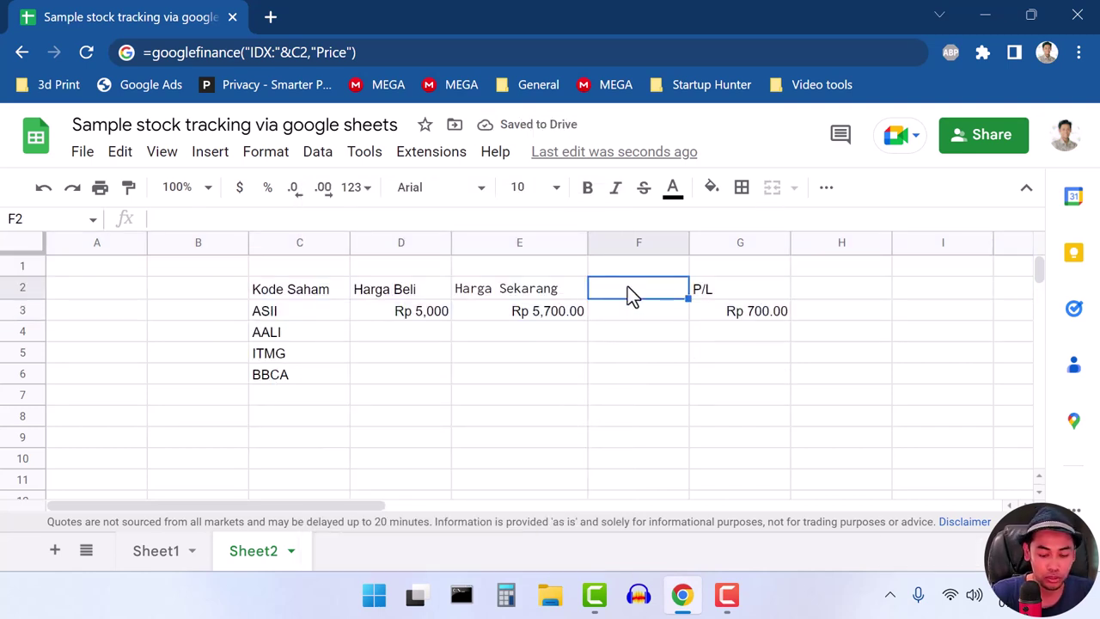
pyautogui.write('Jumla')
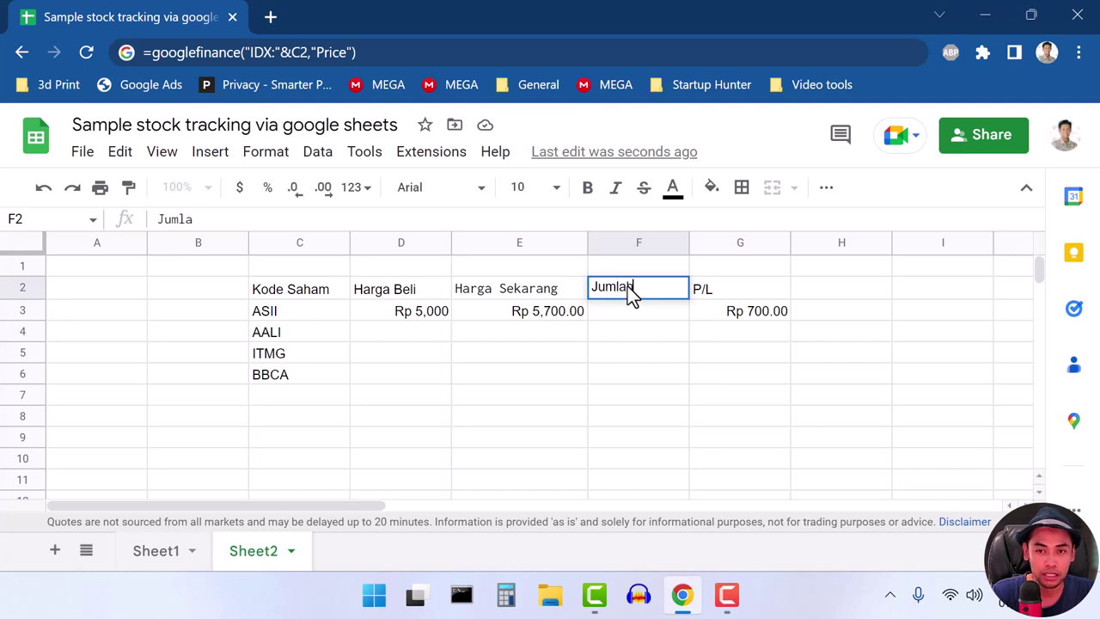
pyautogui.write('h Lot')
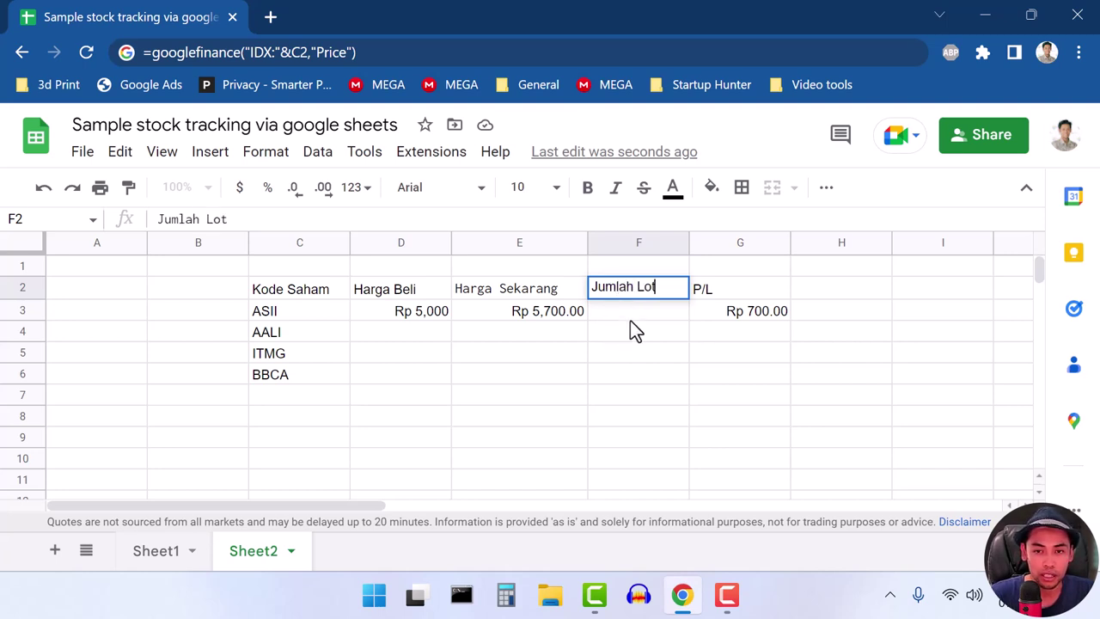
pyautogui.click(632, 315)
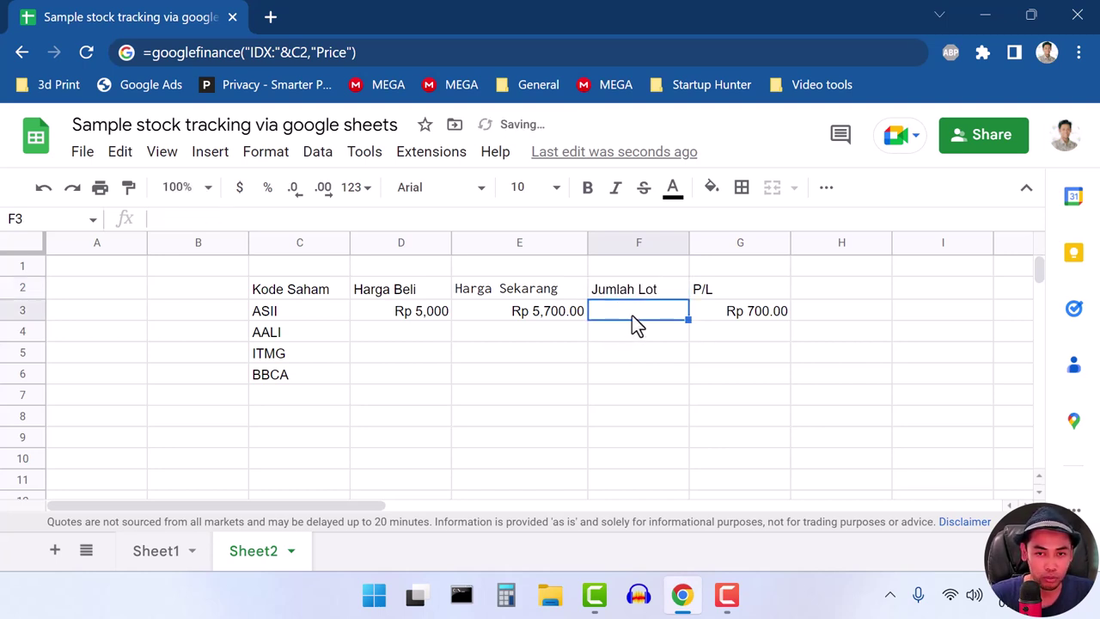
pyautogui.click(644, 293)
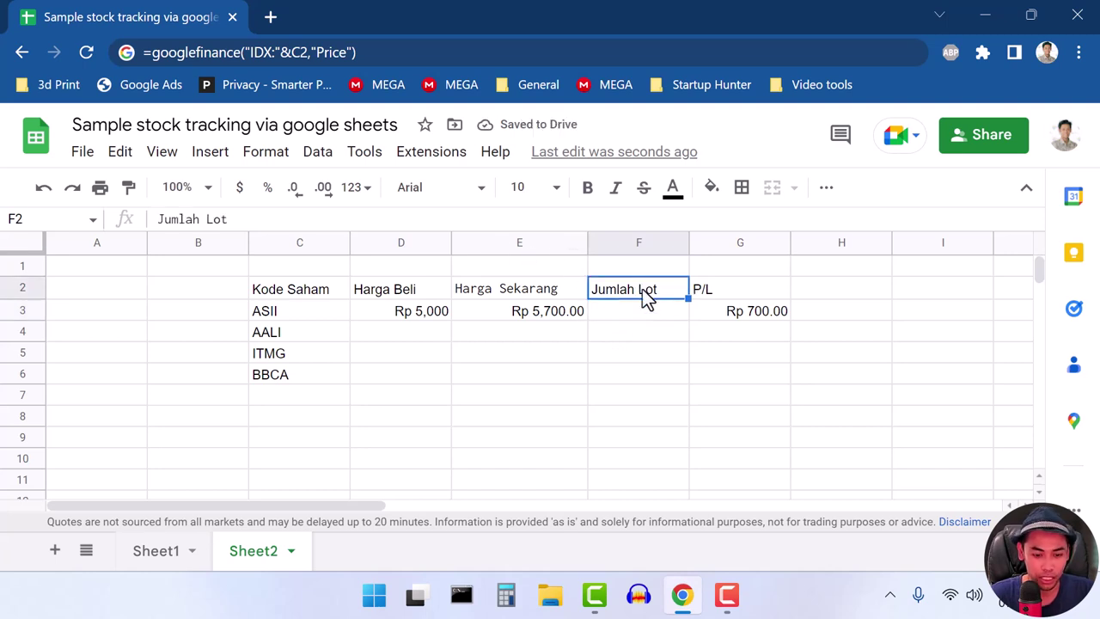
pyautogui.click(525, 243)
# Step: Insert a column left of Harga Sekarang headed Jumlah Lot in E2
pyautogui.rightClick(528, 240)
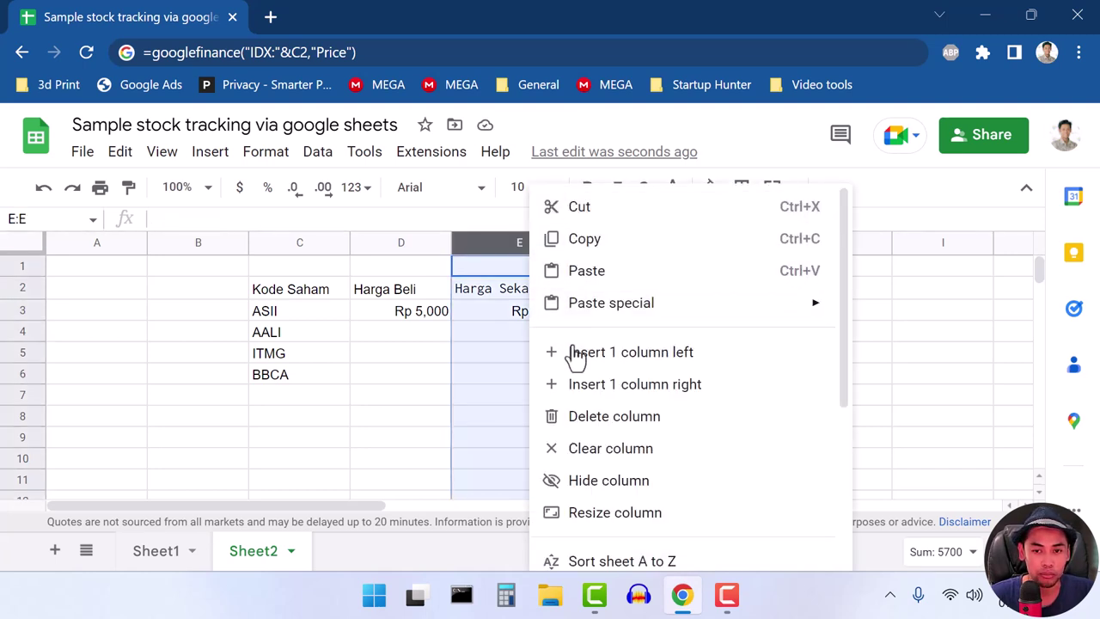
pyautogui.click(577, 352)
pyautogui.click(502, 288)
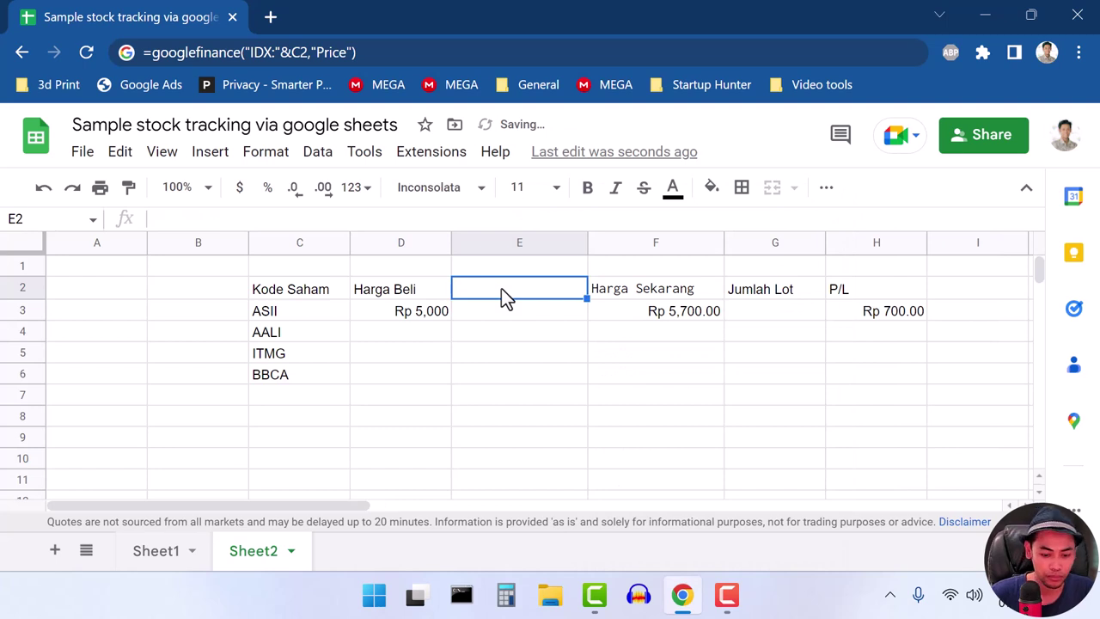
pyautogui.write('Jumlah Lot')
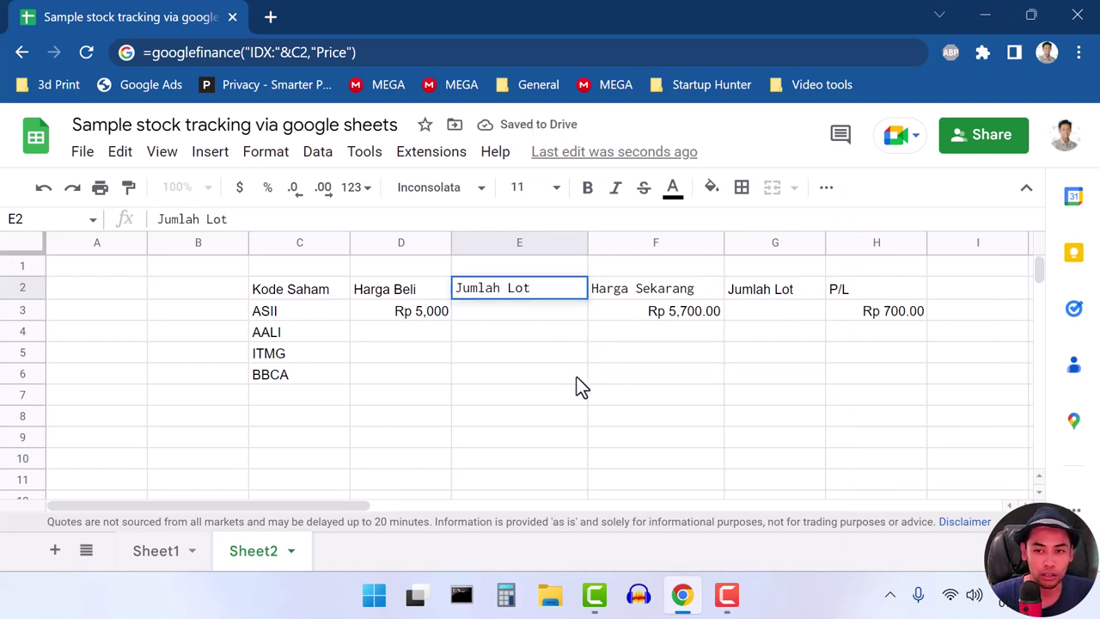
pyautogui.click(575, 378)
# Step: Enter ASII's lot count of 1 in E3
pyautogui.click(535, 307)
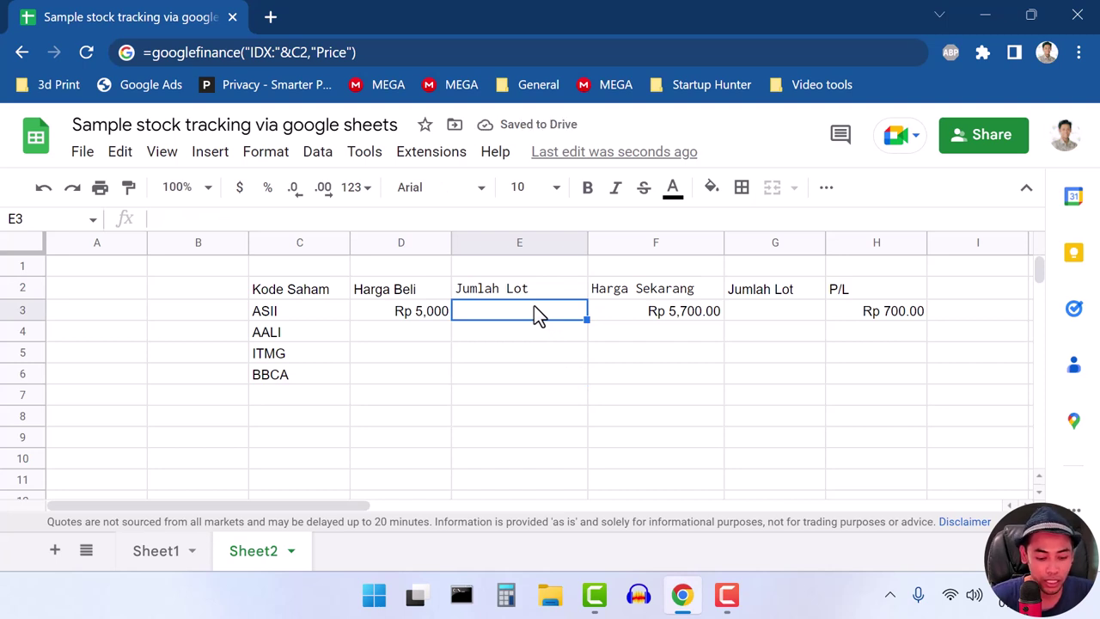
pyautogui.write('1')
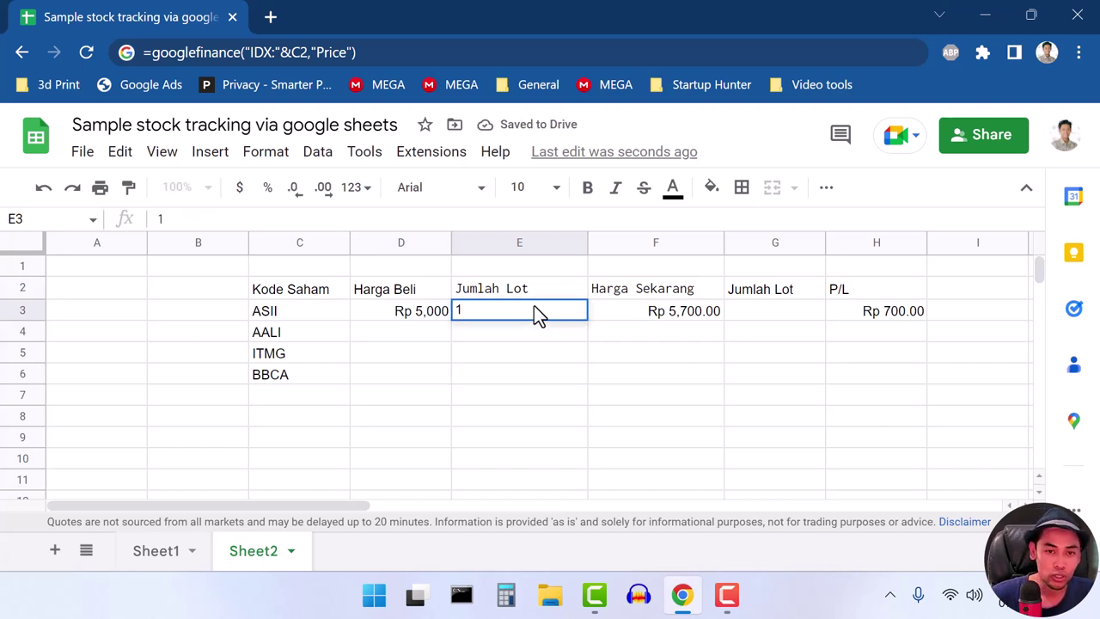
pyautogui.click(534, 375)
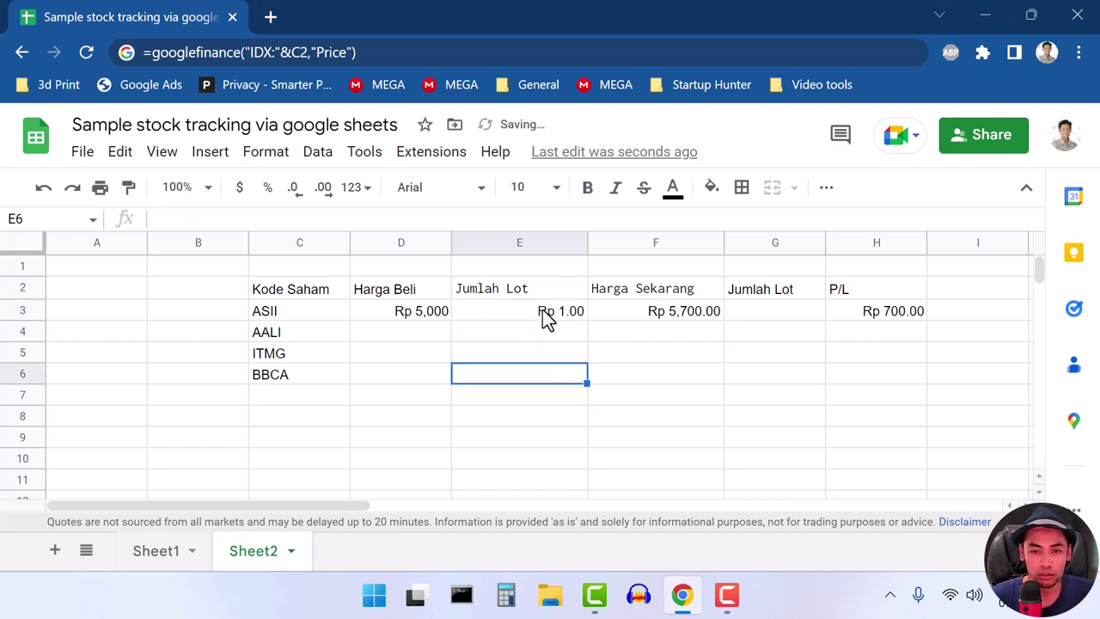
# Step: Format E3:E6 as plain numbers with no decimal places
pyautogui.click(544, 314)
pyautogui.keyDown('shift'); pyautogui.click(532, 399); pyautogui.keyUp('shift')
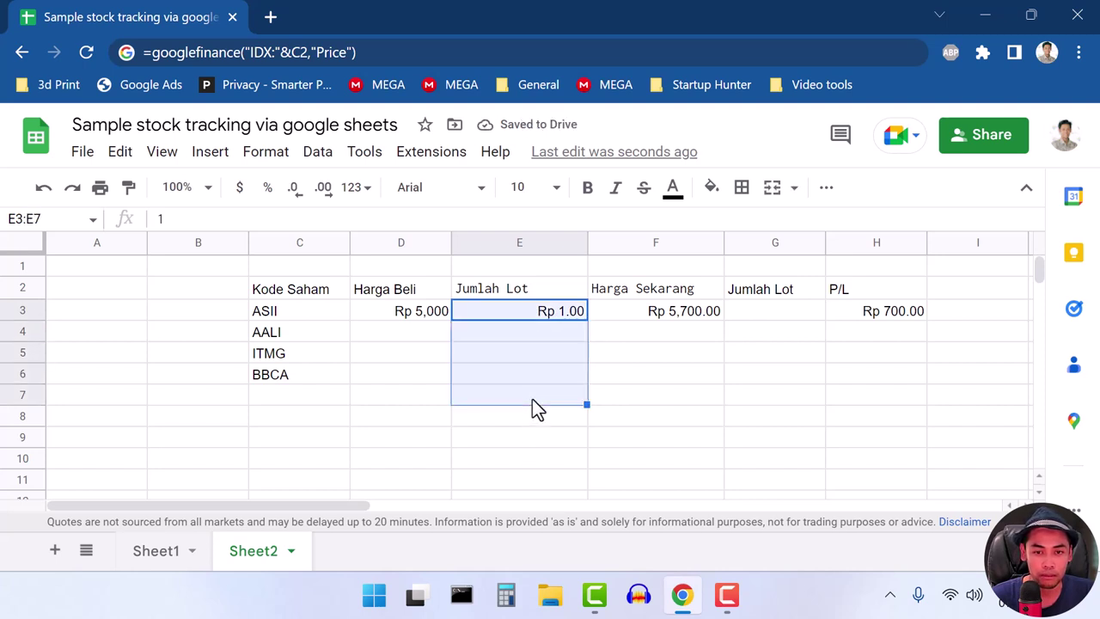
pyautogui.click(465, 379)
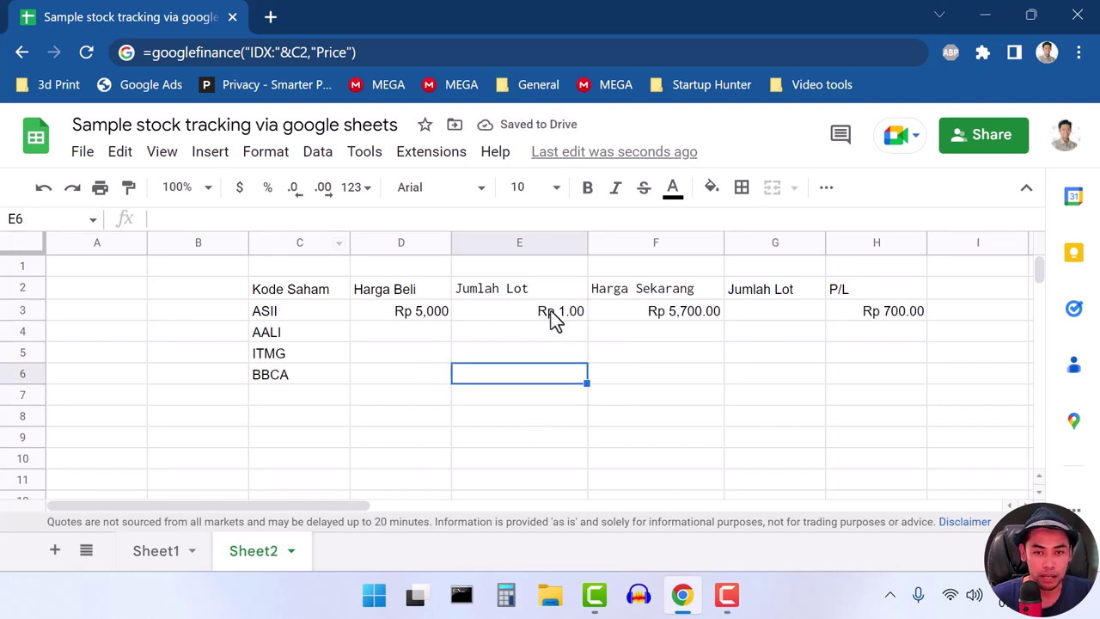
pyautogui.moveTo(551, 311); pyautogui.dragTo(546, 377)
pyautogui.click(263, 155)
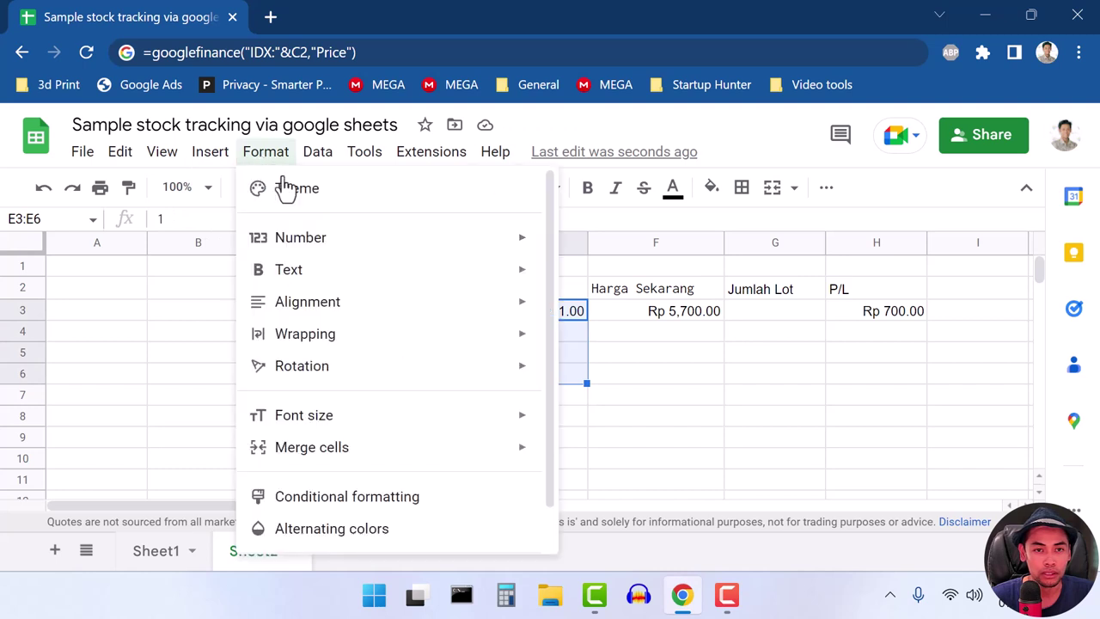
pyautogui.moveTo(494, 252)
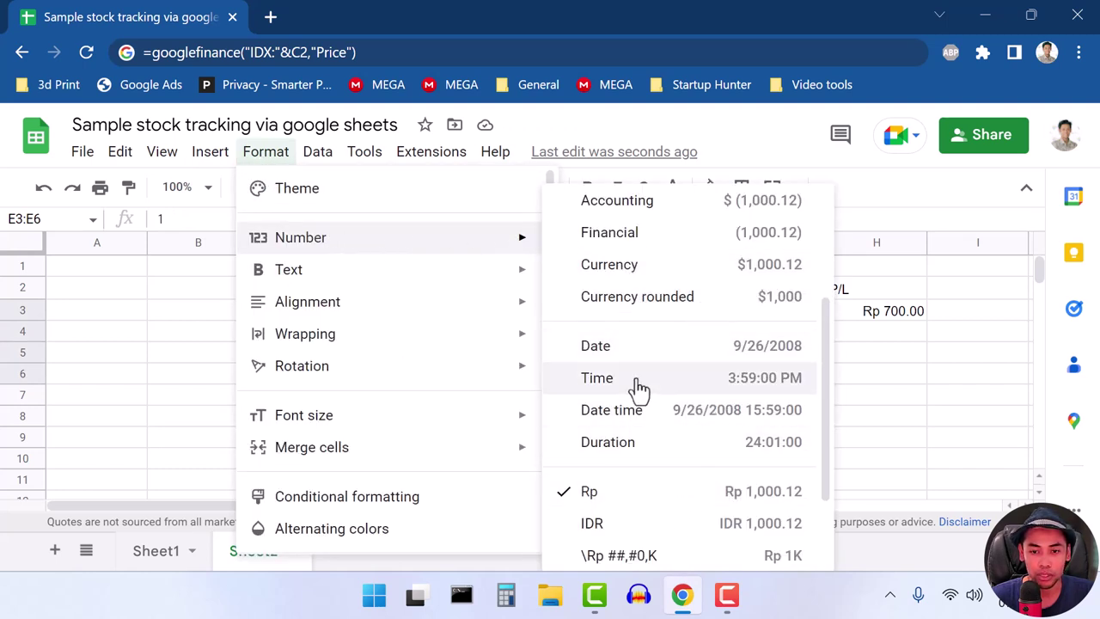
pyautogui.scroll(3, 637, 408)
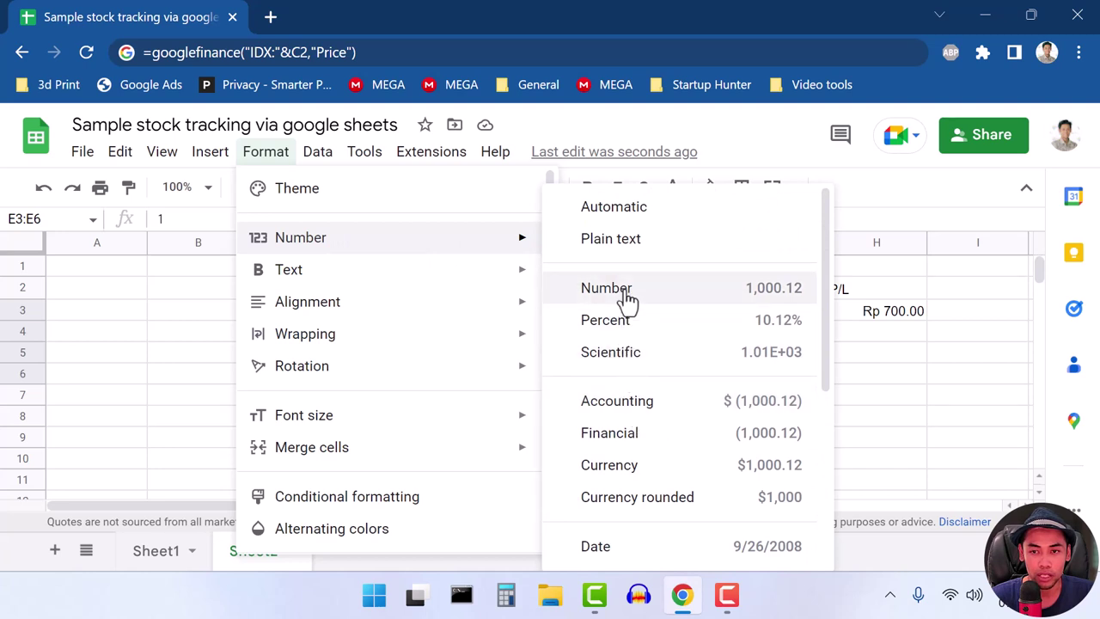
pyautogui.click(626, 292)
pyautogui.click(542, 375)
pyautogui.click(552, 312)
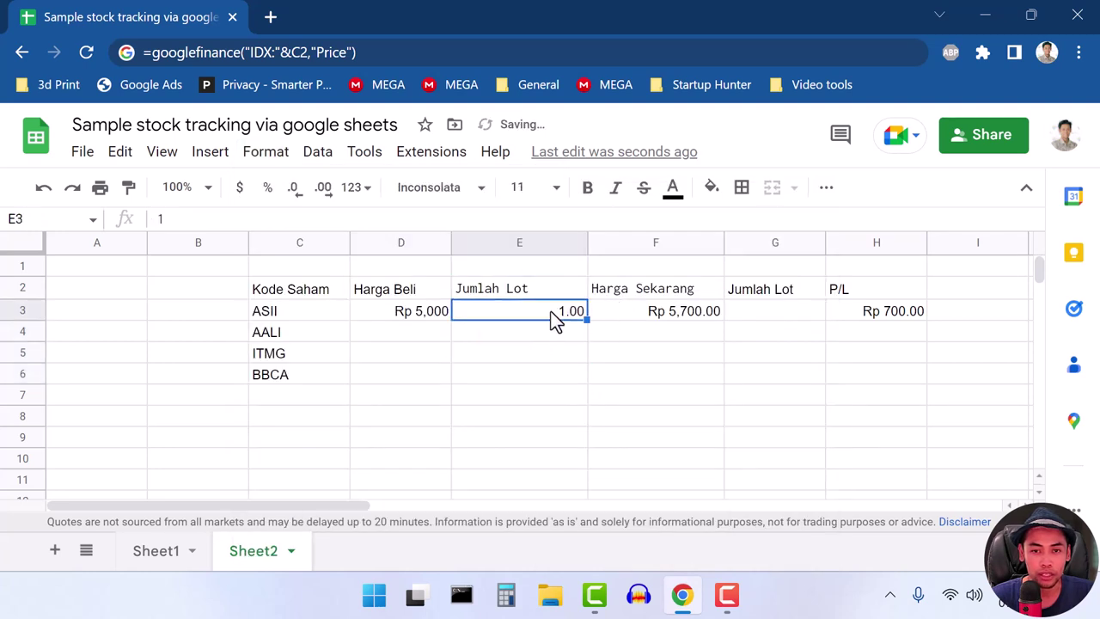
pyautogui.click(293, 187)
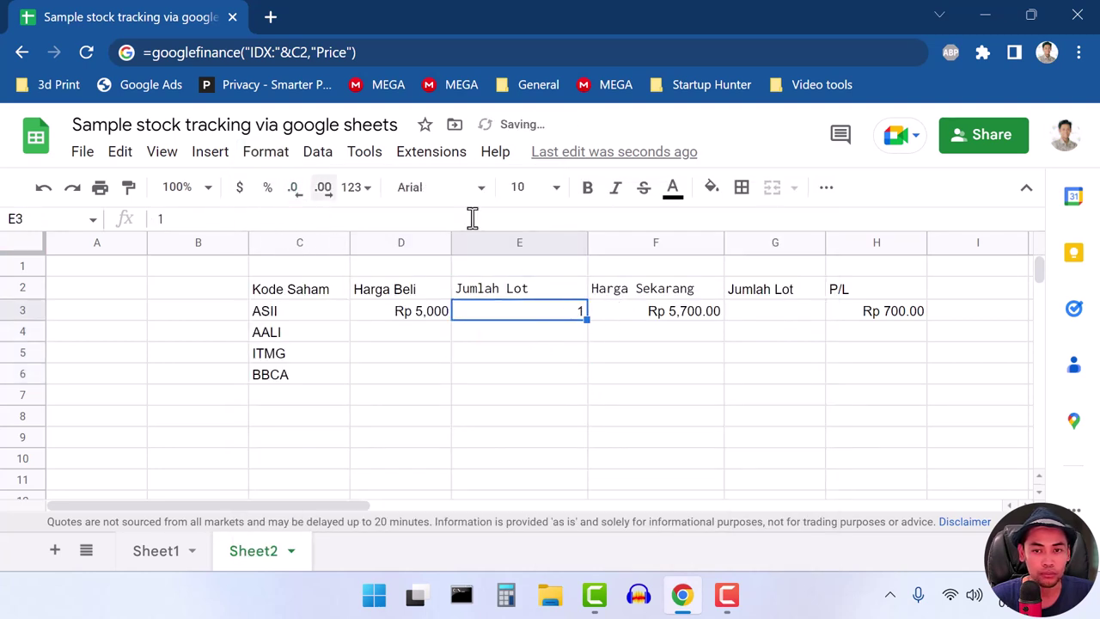
# Step: Insert a column left of Harga Sekarang and head it Harga Total Beli in F2
pyautogui.click(679, 244)
pyautogui.rightClick(680, 244)
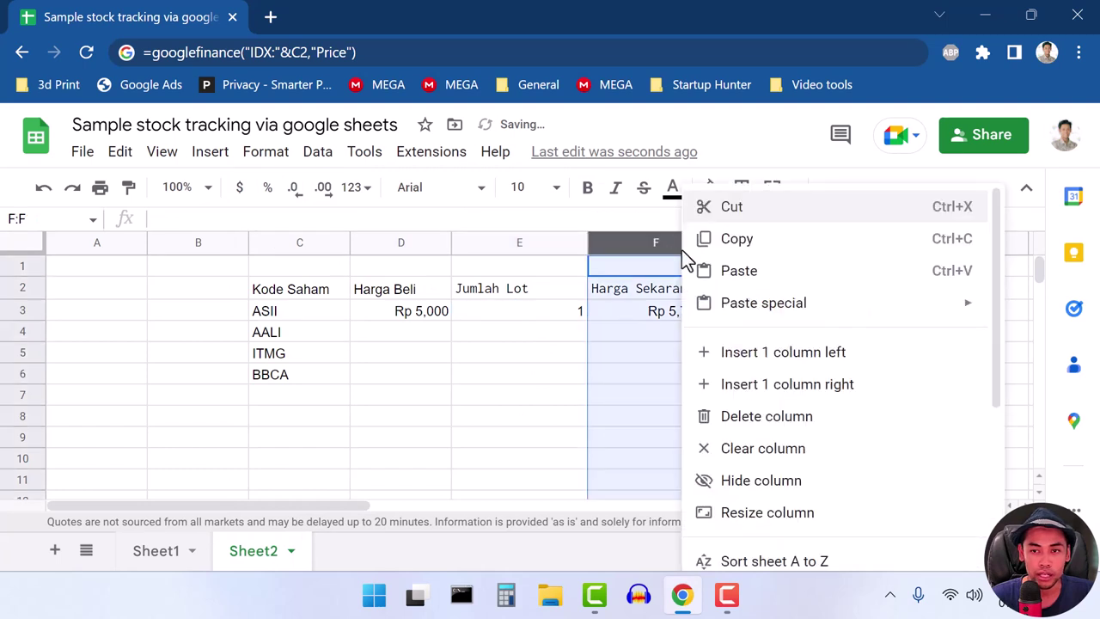
pyautogui.click(767, 354)
pyautogui.click(636, 289)
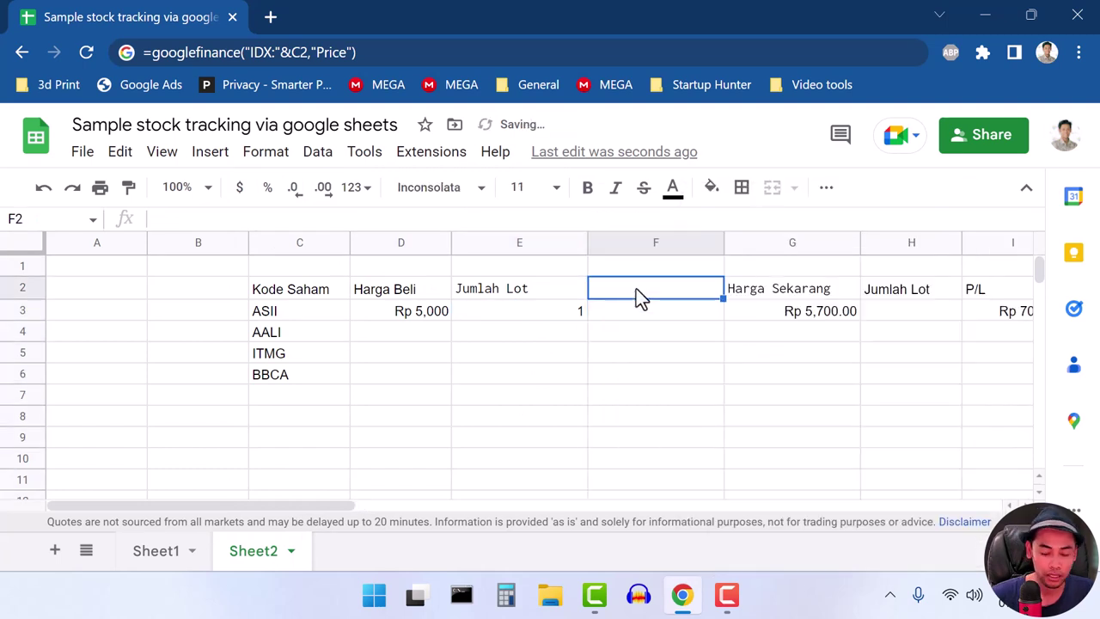
pyautogui.write('Harga')
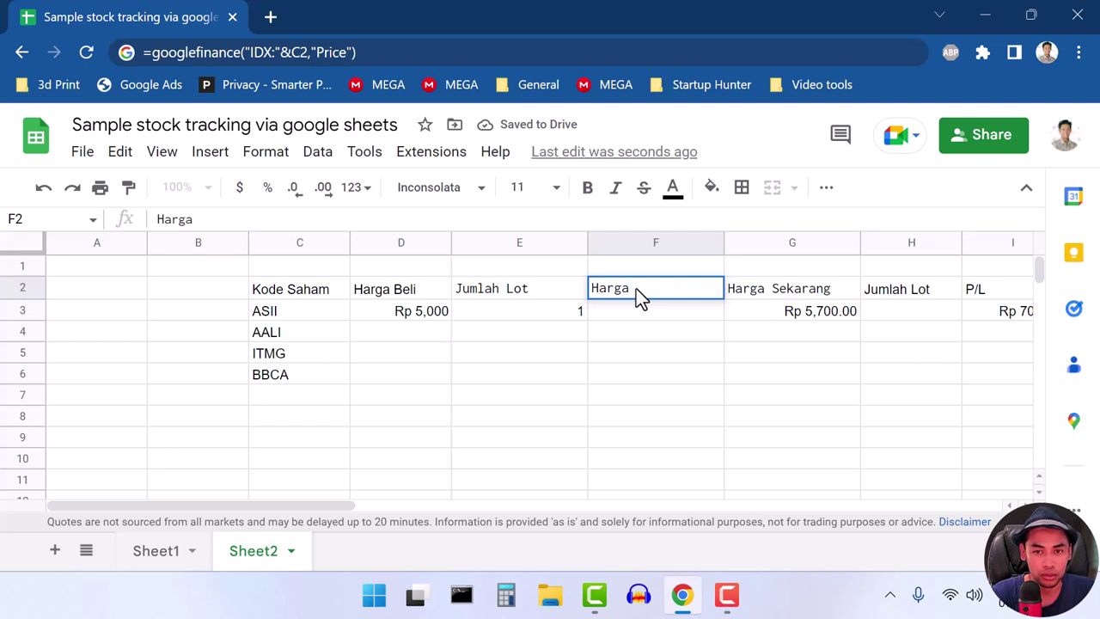
pyautogui.write(' Total ')
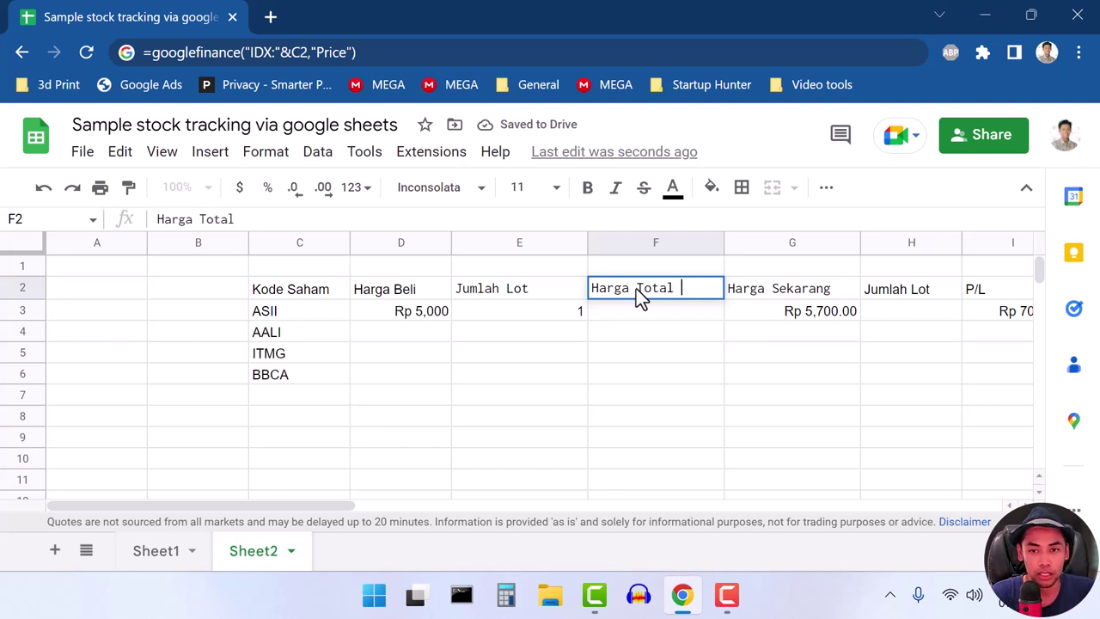
pyautogui.write('Beli')
pyautogui.press('Return')
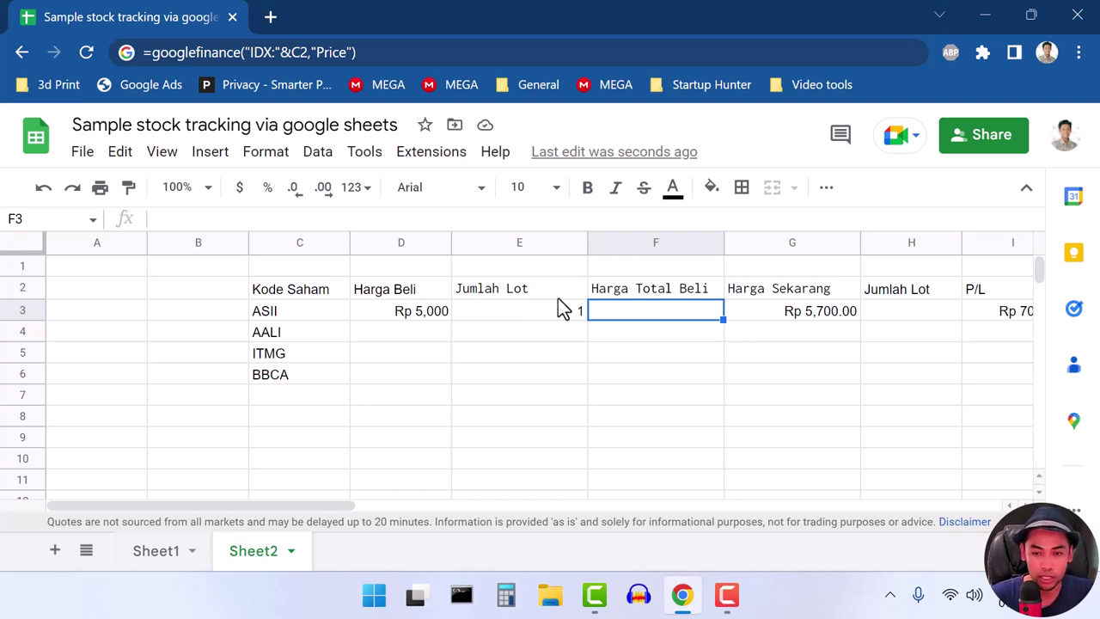
# Step: Enter =(E3*100)*D3 in F3 so ASII's total purchase shows Rp 500,000.00
pyautogui.write('=')
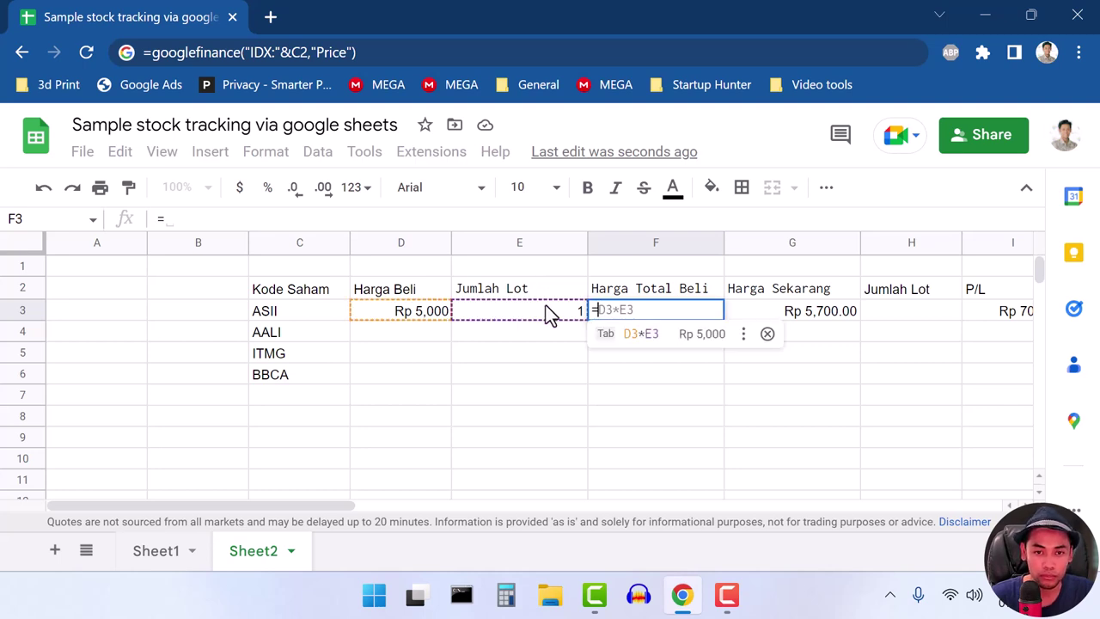
pyautogui.click(549, 311)
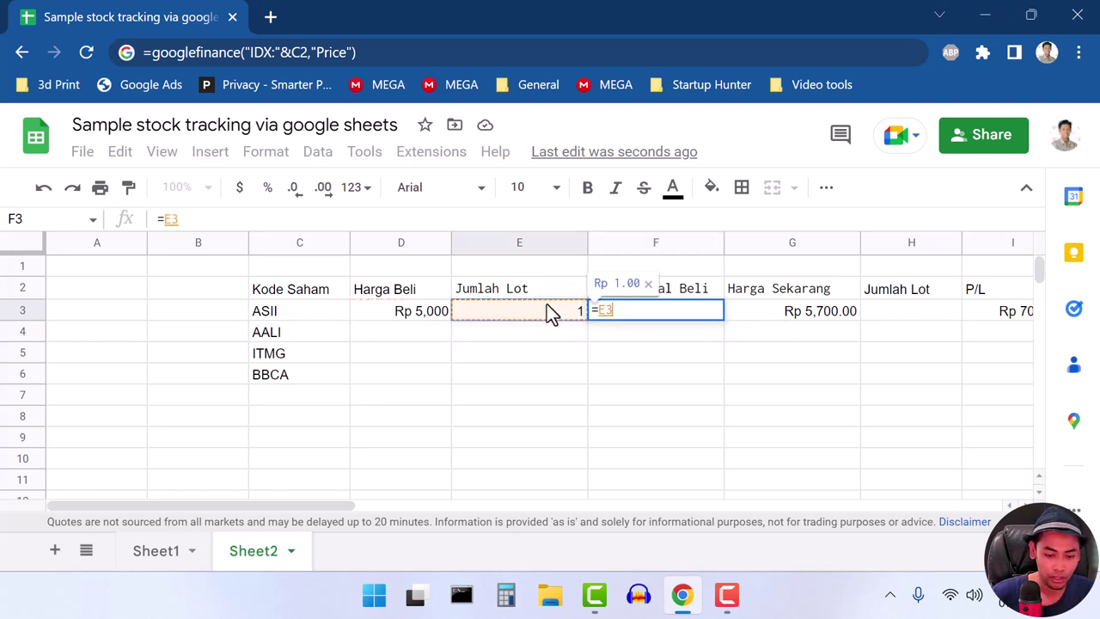
pyautogui.write('*')
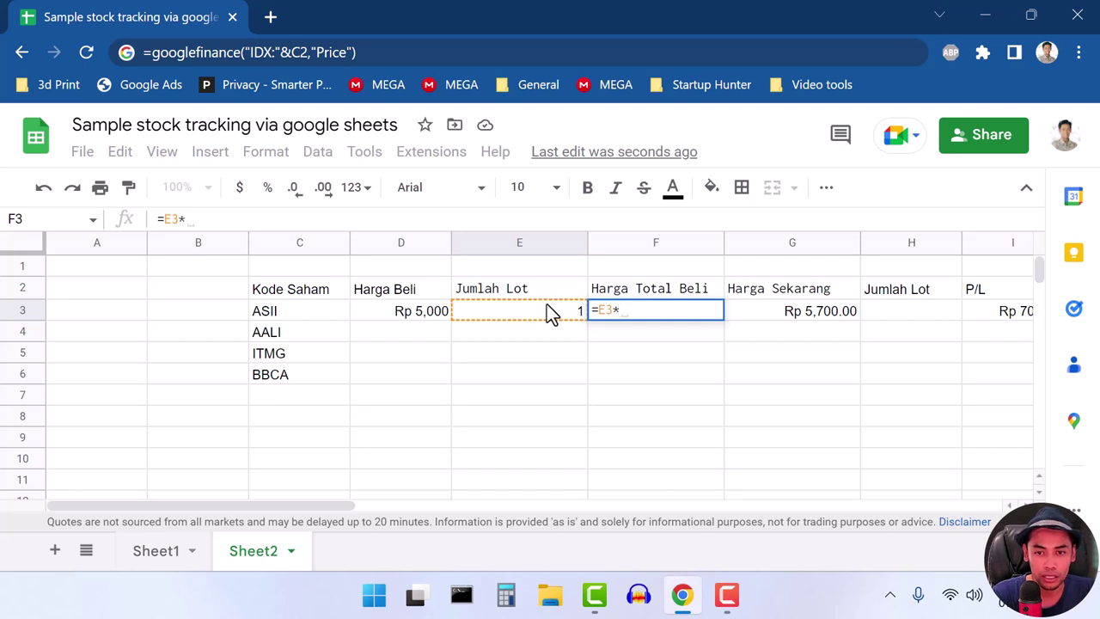
pyautogui.write('1')
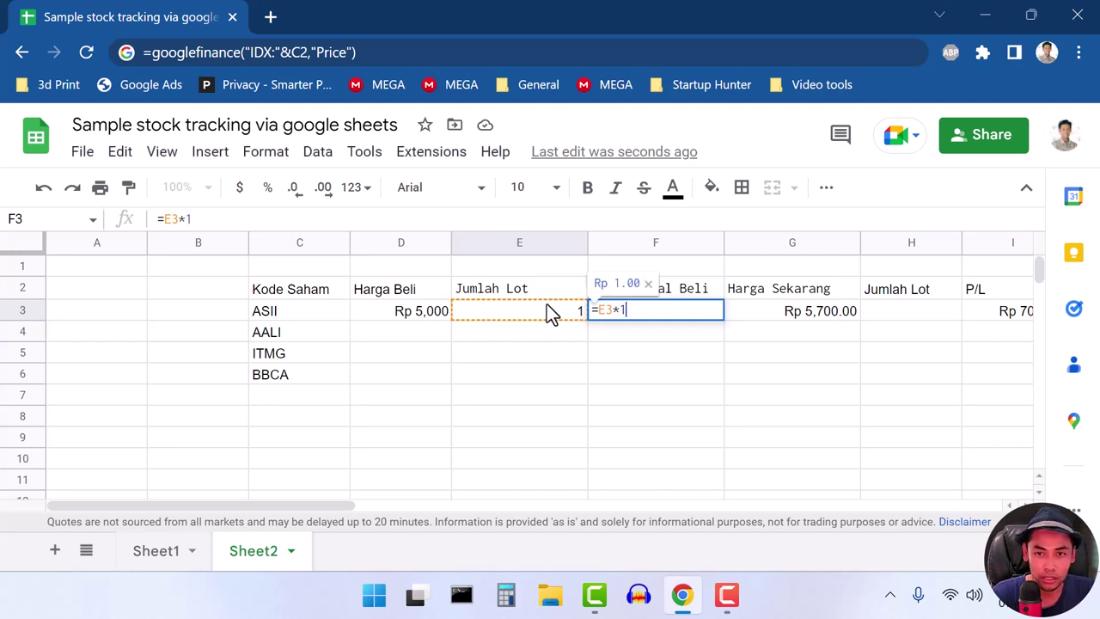
pyautogui.write('00)')
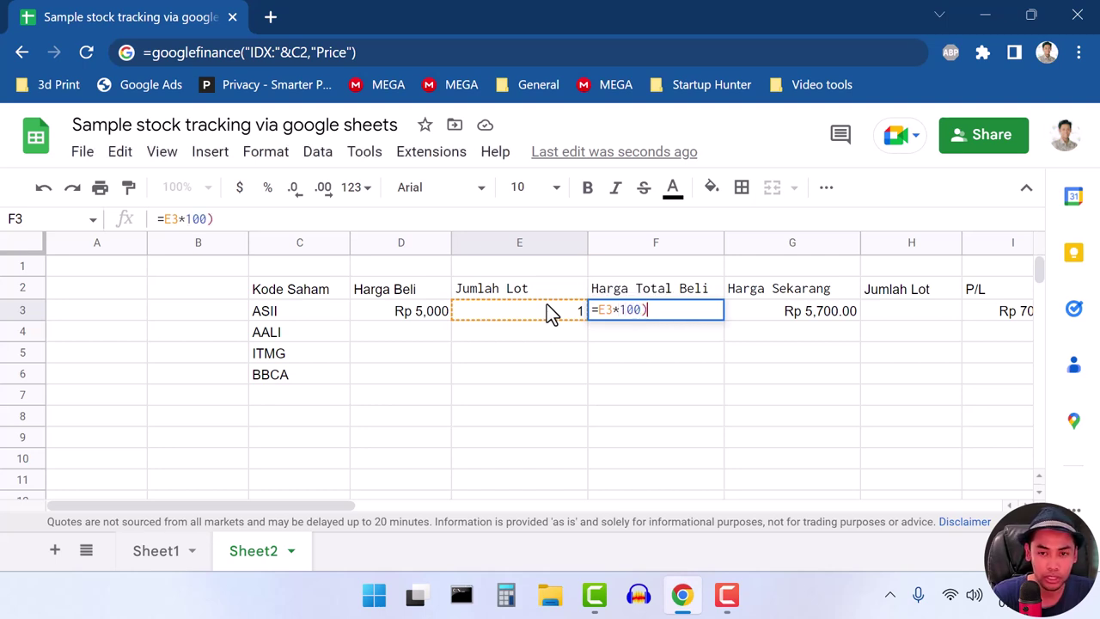
pyautogui.click(598, 311)
pyautogui.write('(E3')
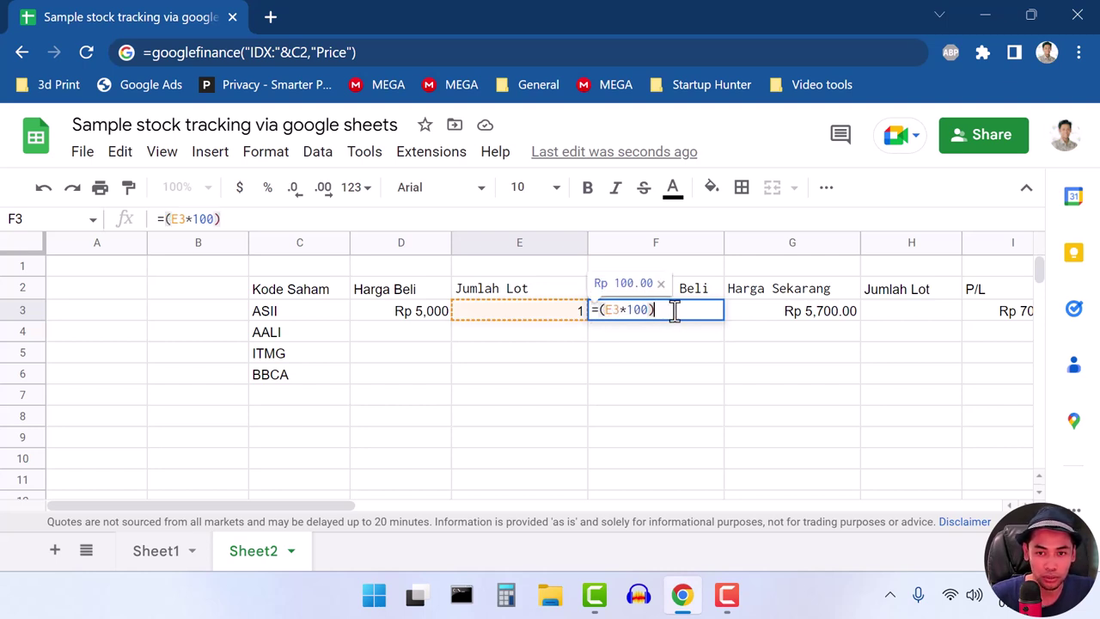
pyautogui.write('*')
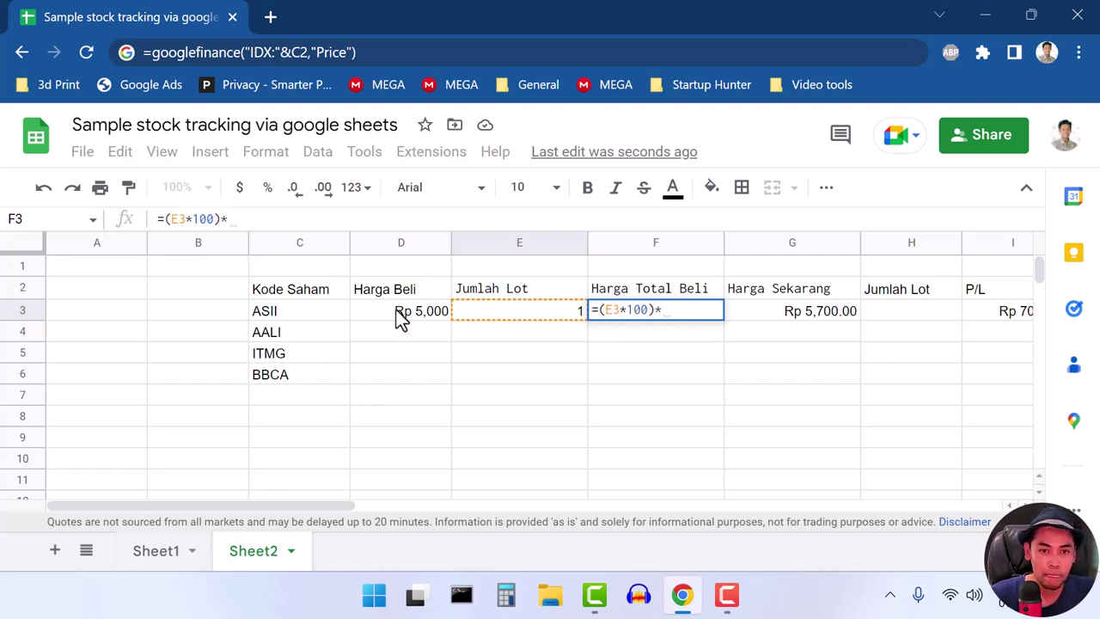
pyautogui.click(395, 316)
pyautogui.press('Return')
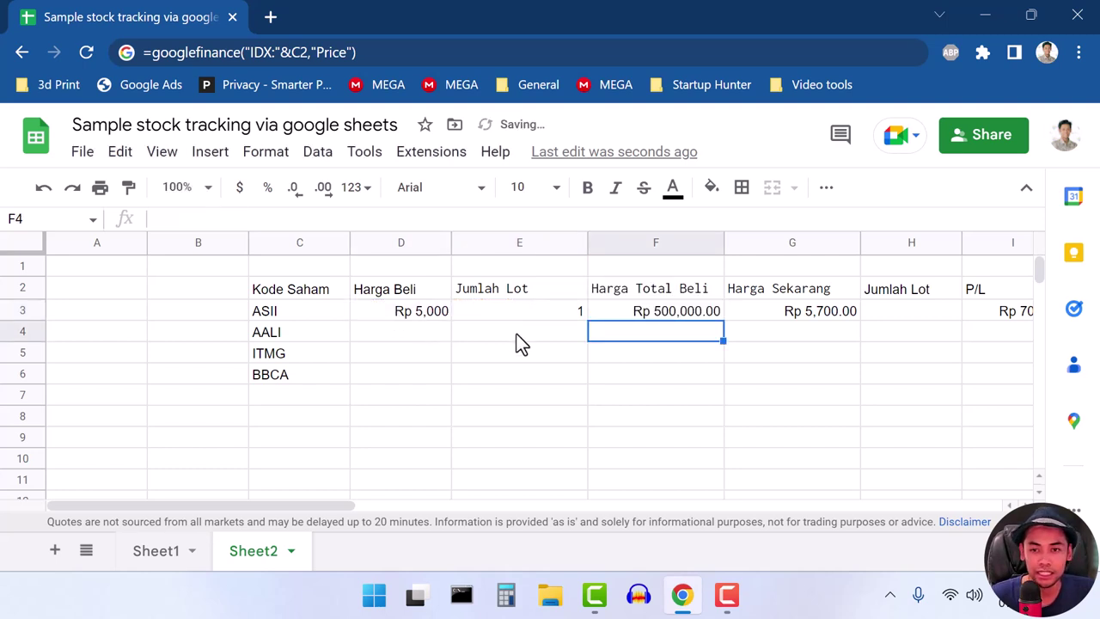
pyautogui.click(671, 314)
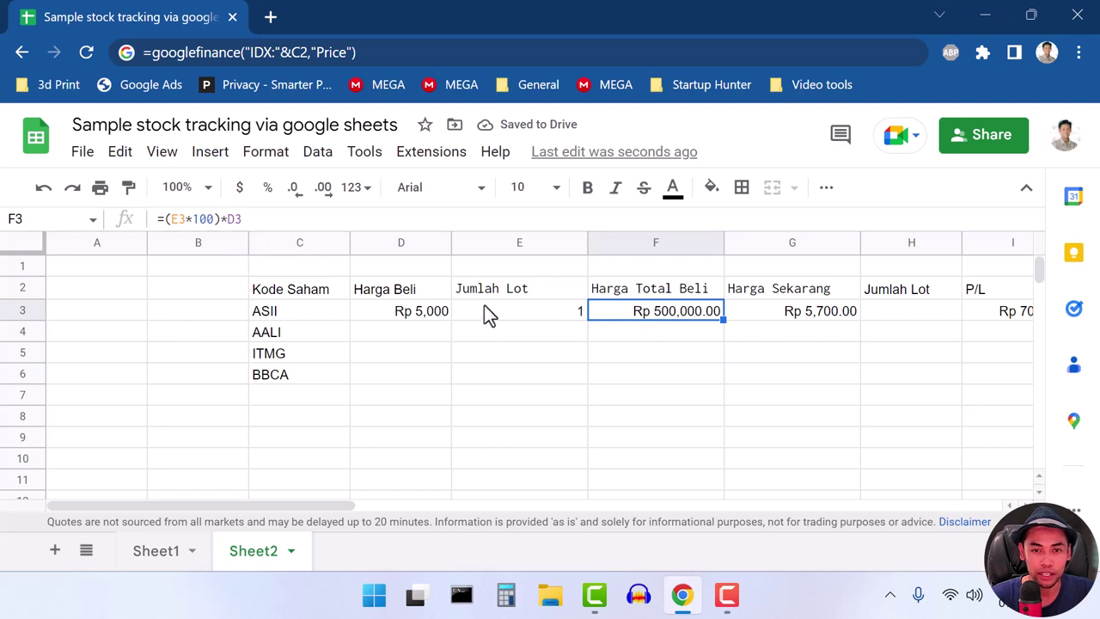
# Step: Rename the E2 header to 'Jumlah Saham' and enter 100 shares for ASII in E3
pyautogui.click(527, 290)
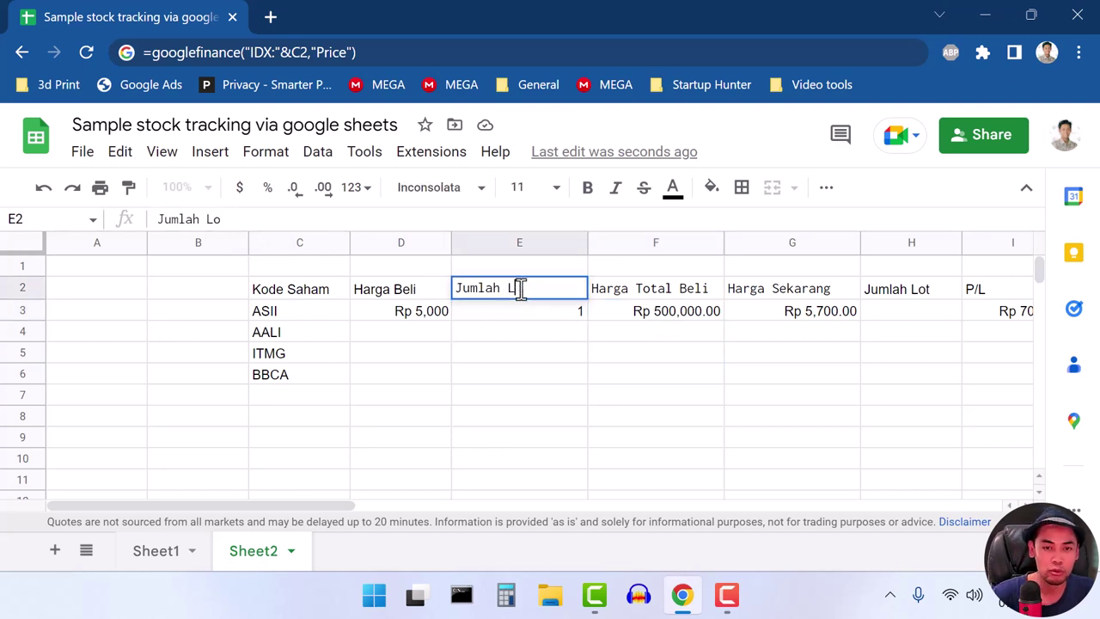
pyautogui.press('BackSpace')
pyautogui.press('BackSpace')
pyautogui.write('Saha')
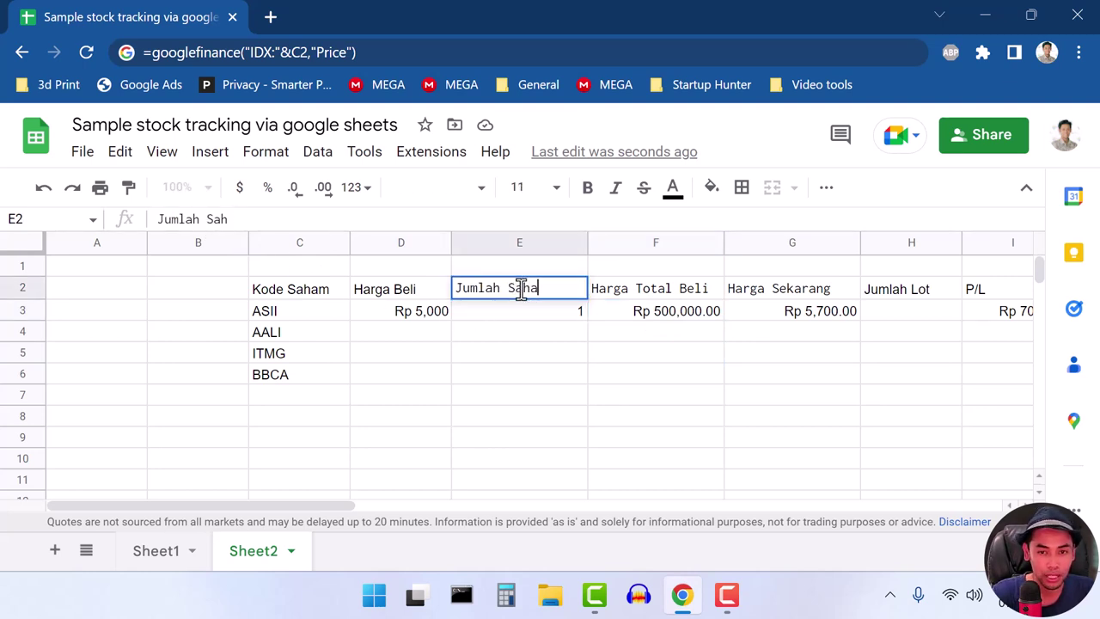
pyautogui.write('m')
pyautogui.click(526, 311)
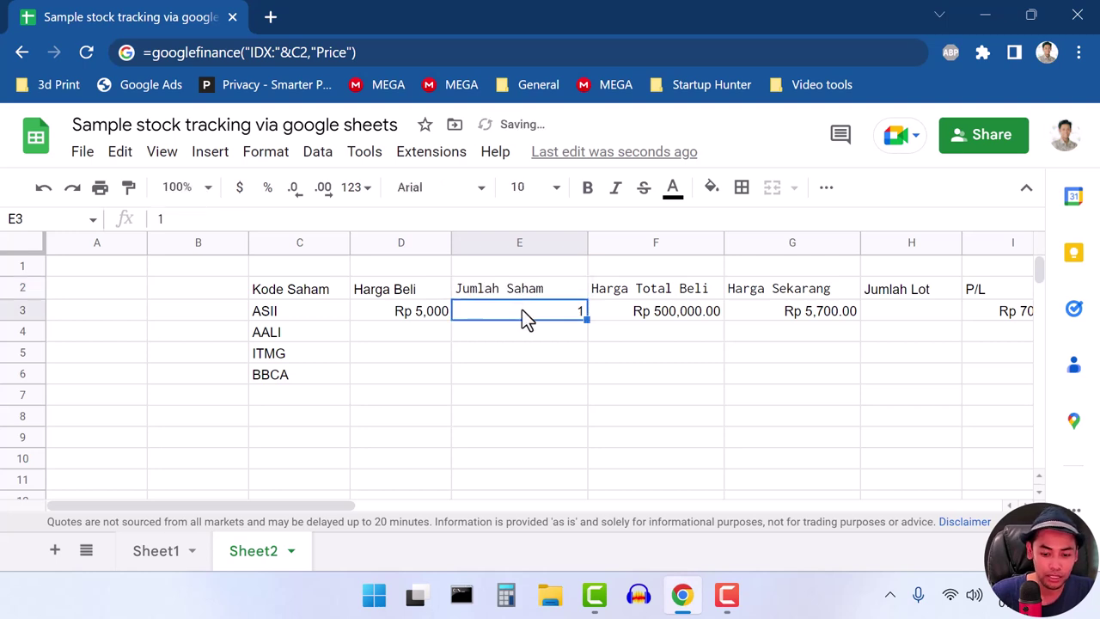
pyautogui.write('100')
pyautogui.click(653, 371)
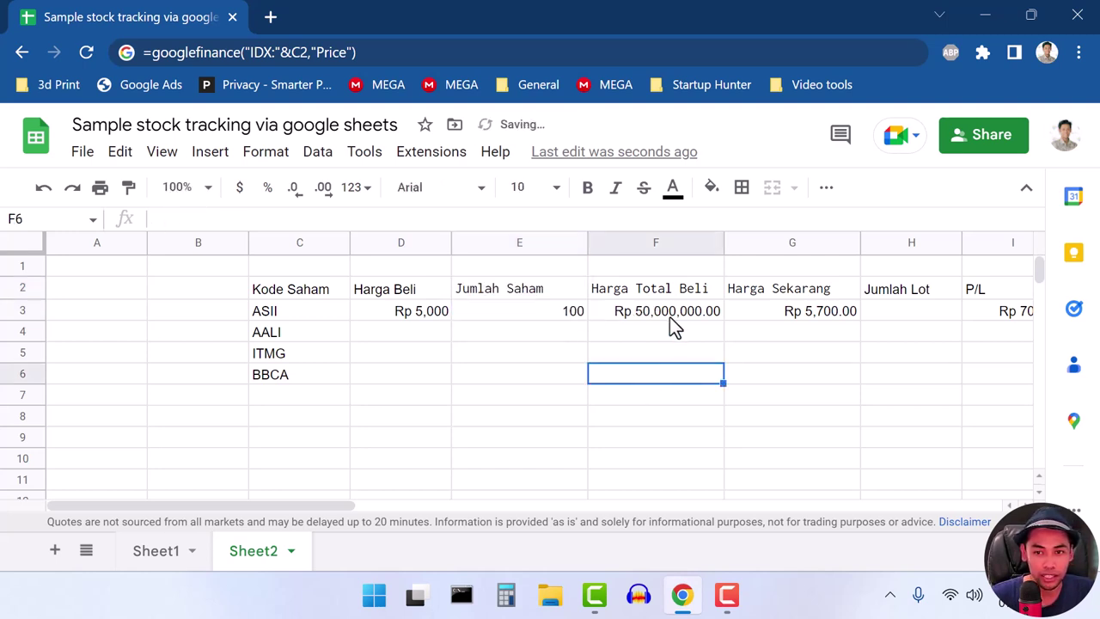
# Step: Simplify F3's formula to =E3*D3, keeping the total at Rp 500,000.00
pyautogui.click(669, 317)
pyautogui.click(214, 219)
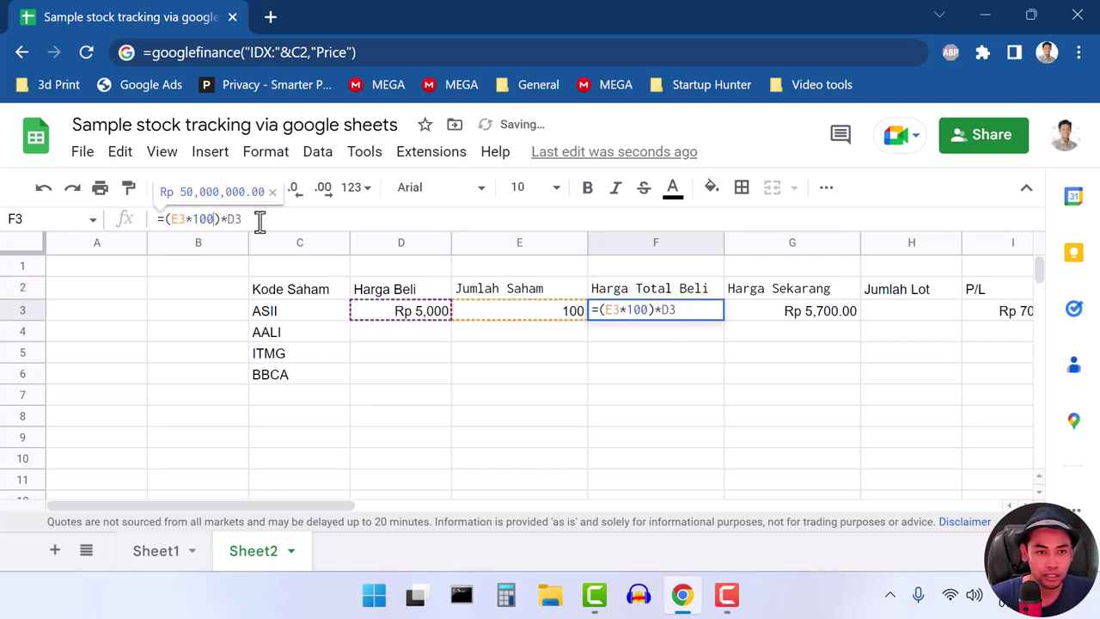
pyautogui.press('BackSpace')
pyautogui.press('BackSpace')
pyautogui.press('BackSpace')
pyautogui.press('BackSpace')
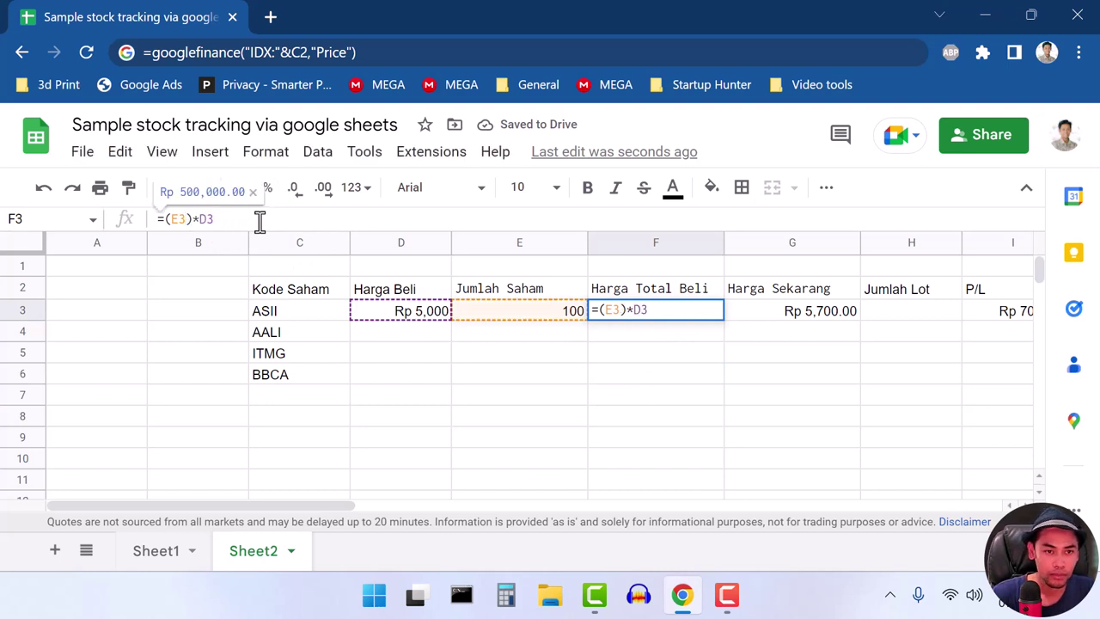
pyautogui.press('BackSpace')
pyautogui.press('BackSpace')
pyautogui.press('BackSpace')
pyautogui.press('BackSpace')
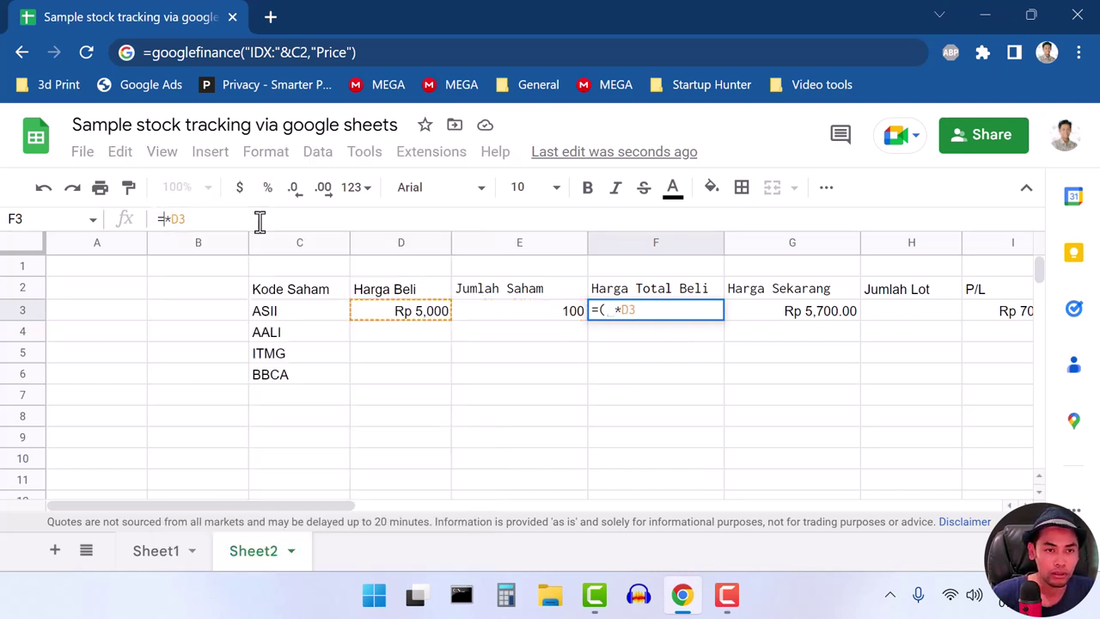
pyautogui.click(537, 311)
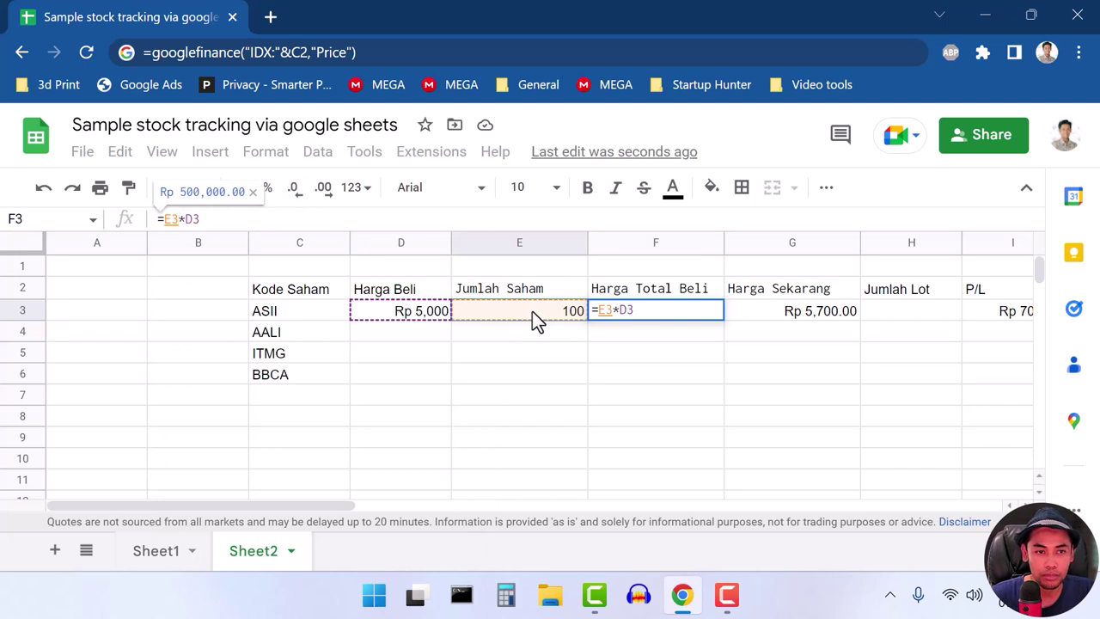
pyautogui.press('Return')
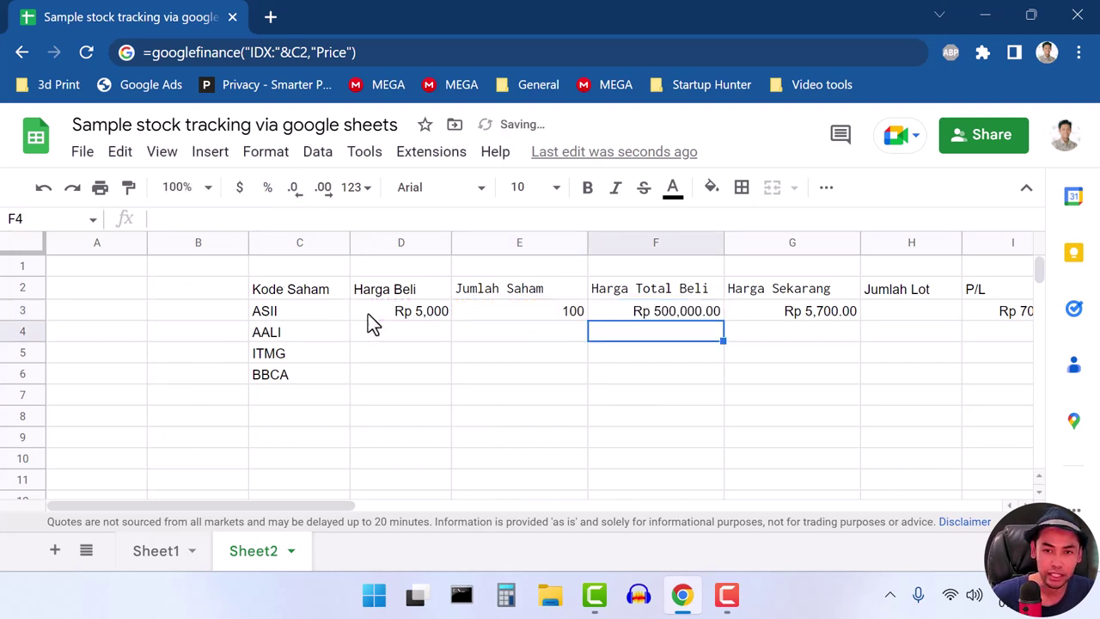
pyautogui.click(679, 309)
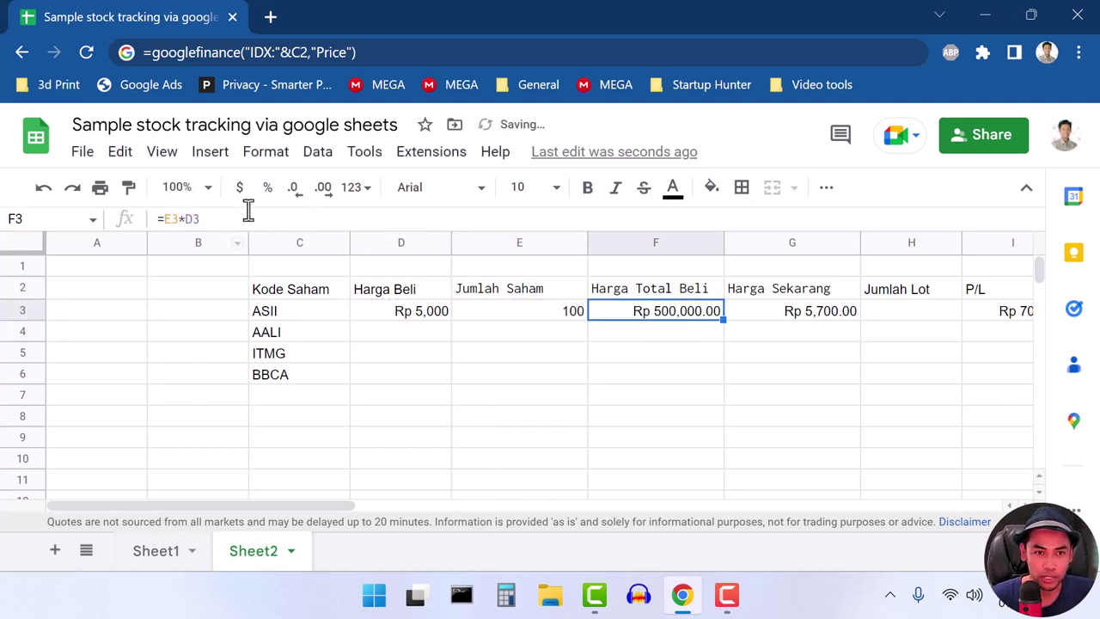
# Step: Remove the decimal places from the F3 total purchase value
pyautogui.click(293, 192)
pyautogui.click(293, 192)
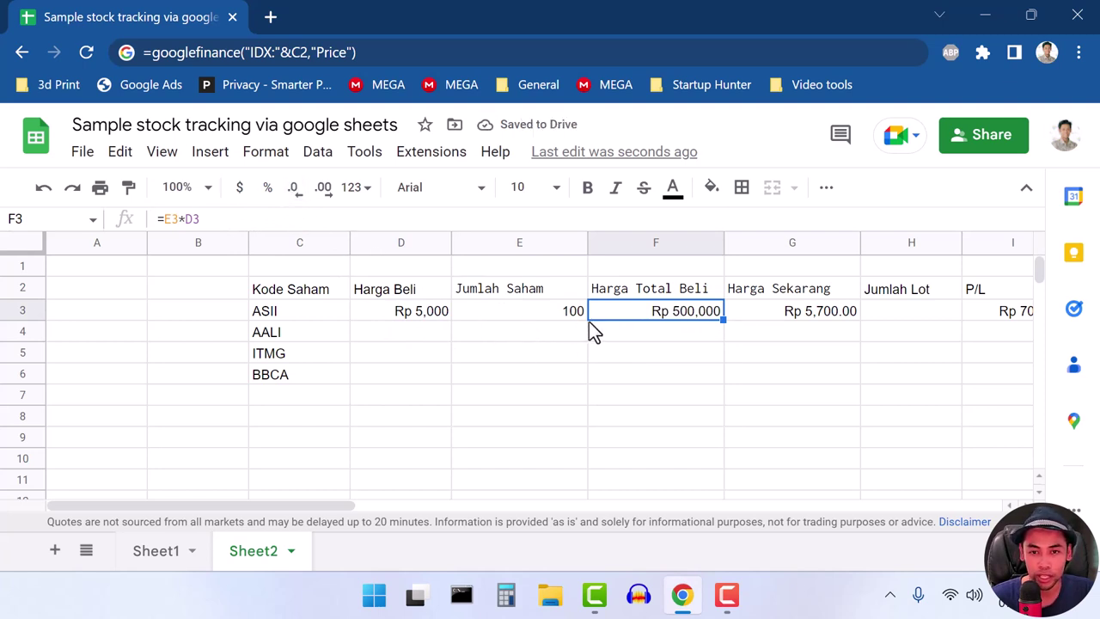
pyautogui.click(644, 354)
# Step: Restore F3's formula to =(E3*100)*D3 with the ×100 factor
pyautogui.click(659, 316)
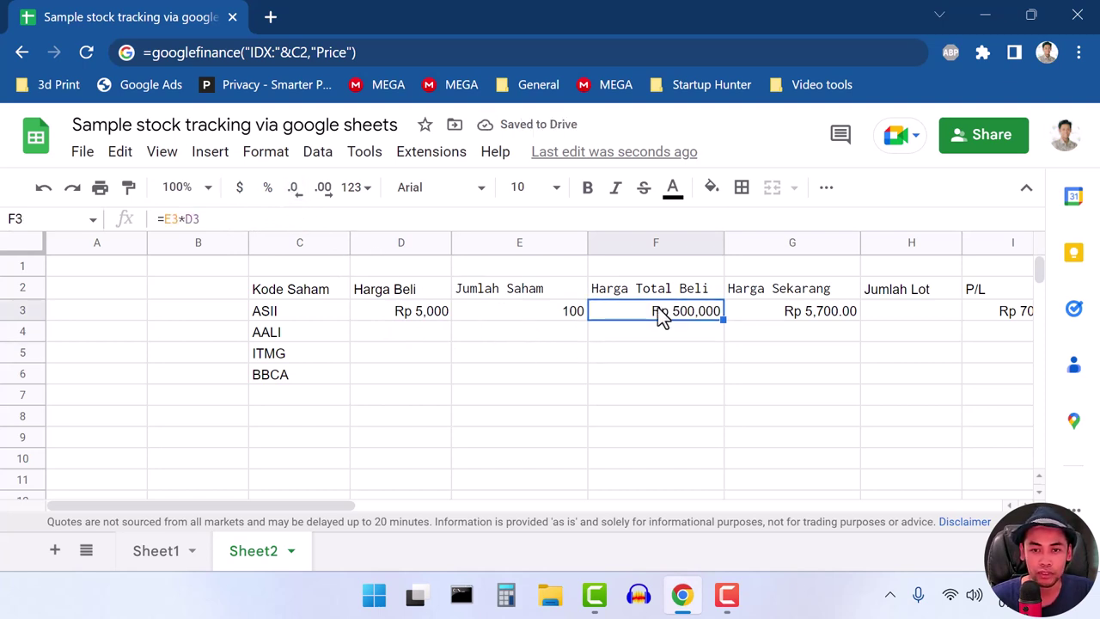
pyautogui.click(164, 219)
pyautogui.write('(1')
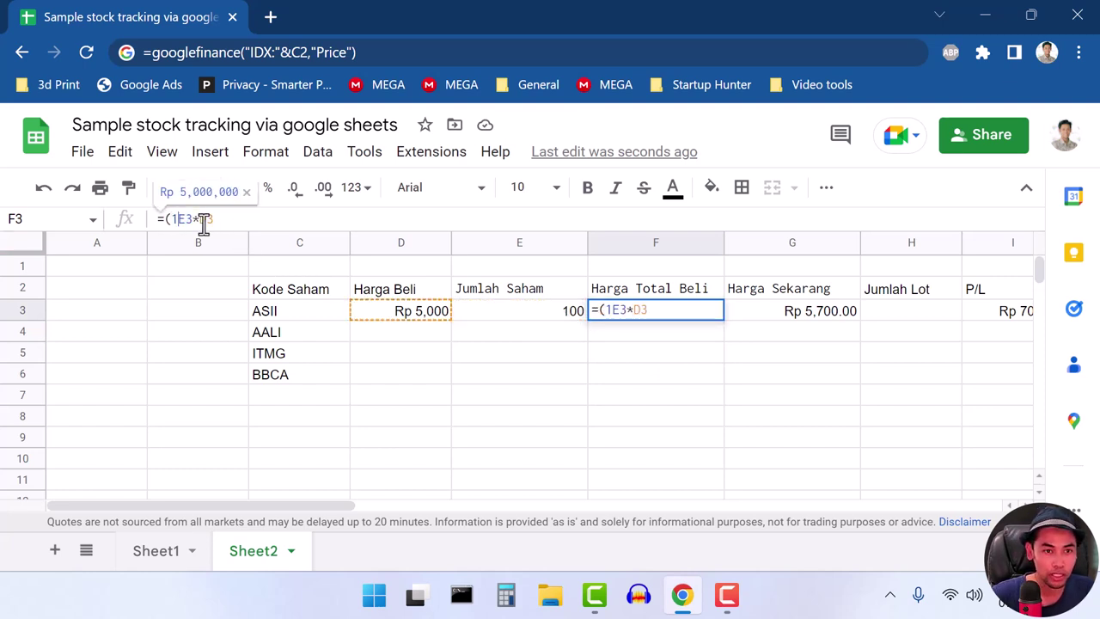
pyautogui.write('*')
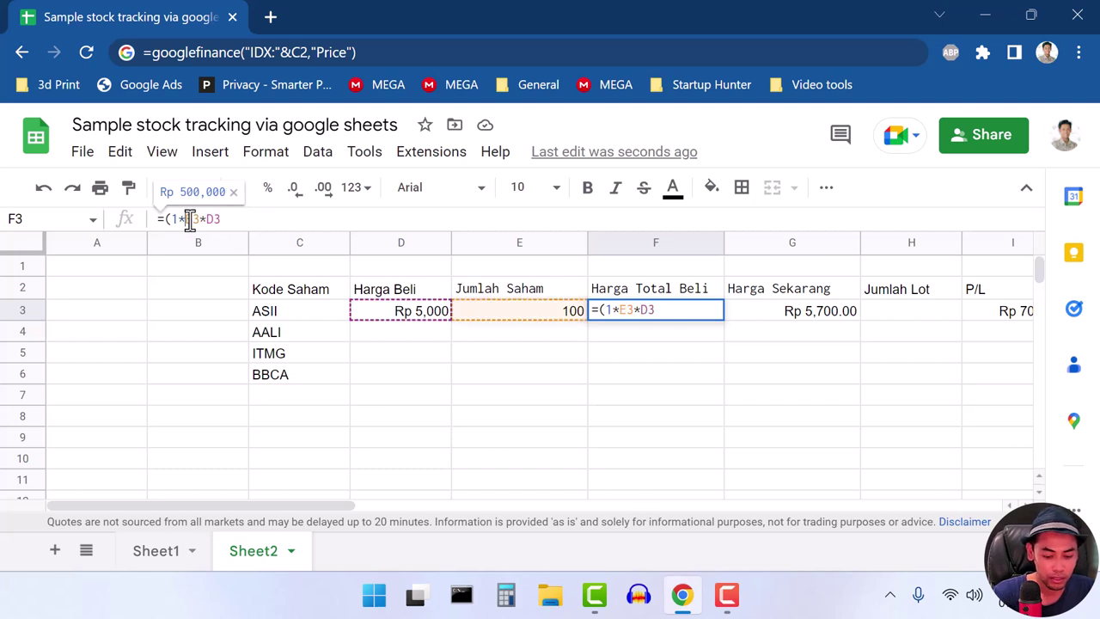
pyautogui.write('100')
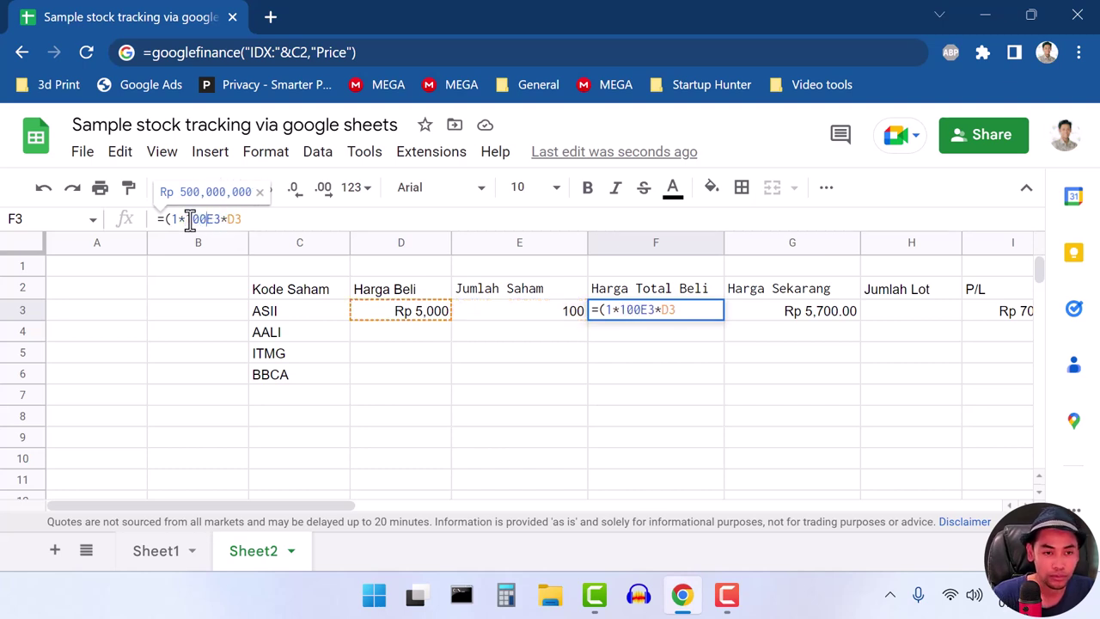
pyautogui.press('BackSpace')
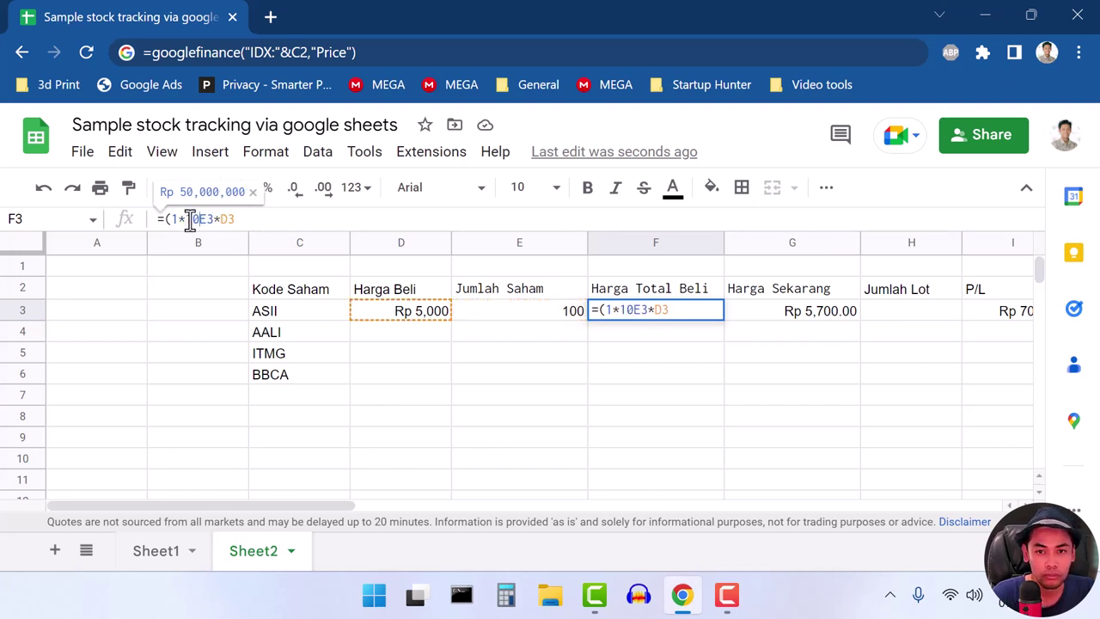
pyautogui.press('BackSpace')
pyautogui.press('BackSpace')
pyautogui.press('BackSpace')
pyautogui.press('BackSpace')
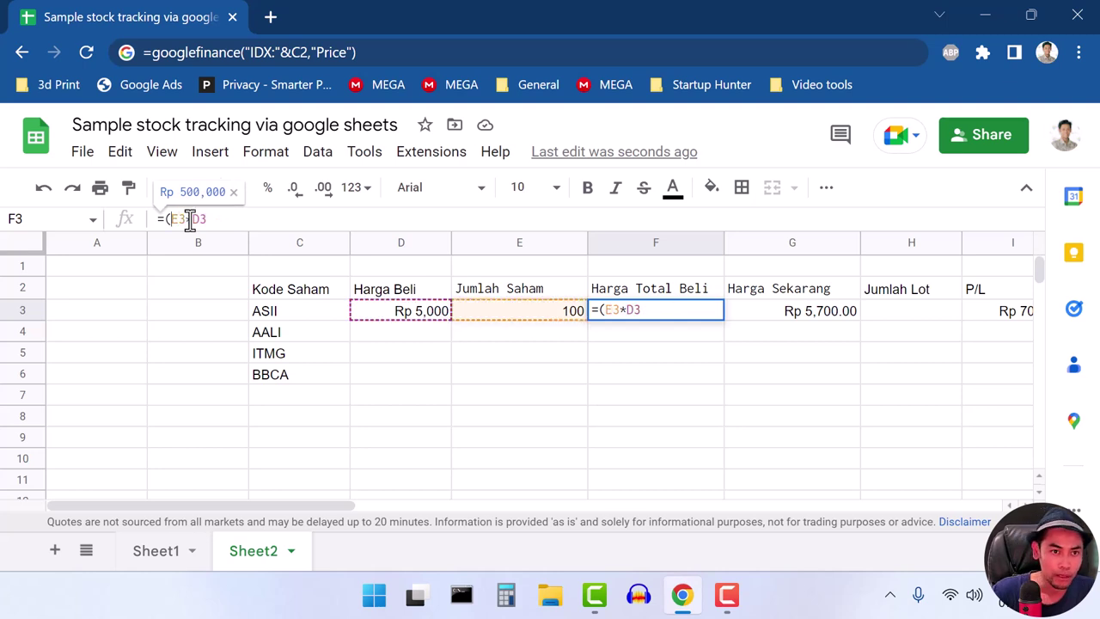
pyautogui.click(190, 218)
pyautogui.write('*1')
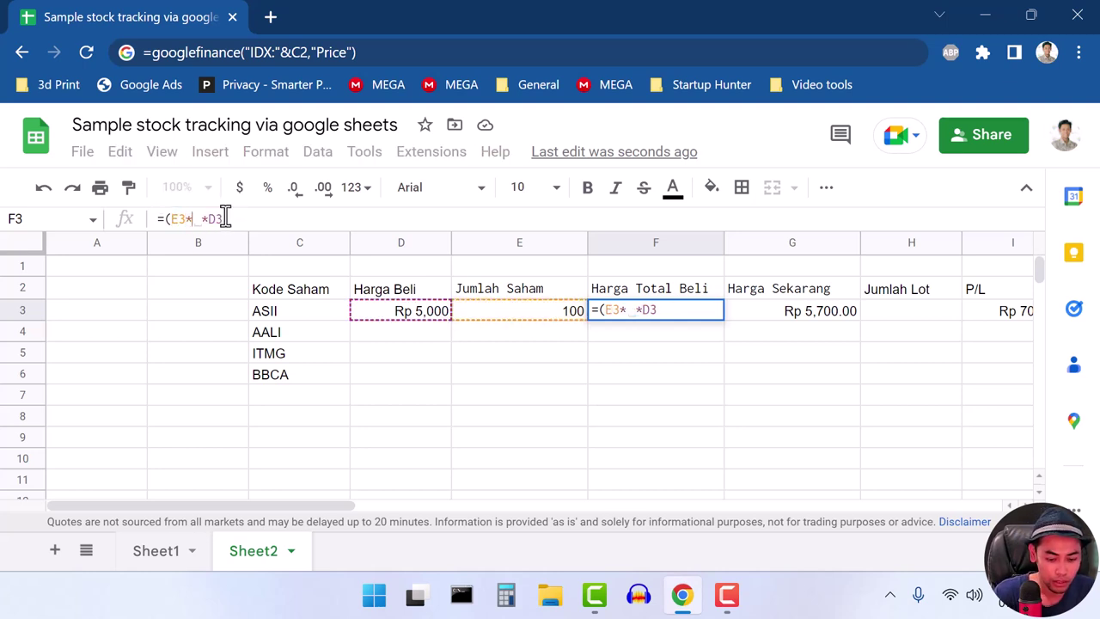
pyautogui.write('00)')
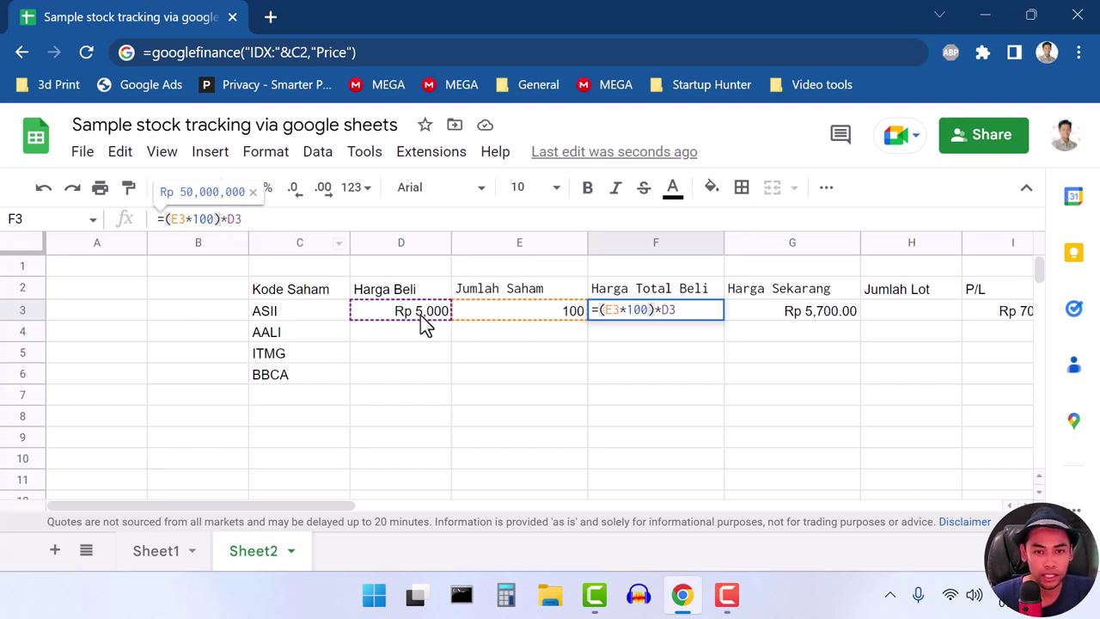
pyautogui.press('Return')
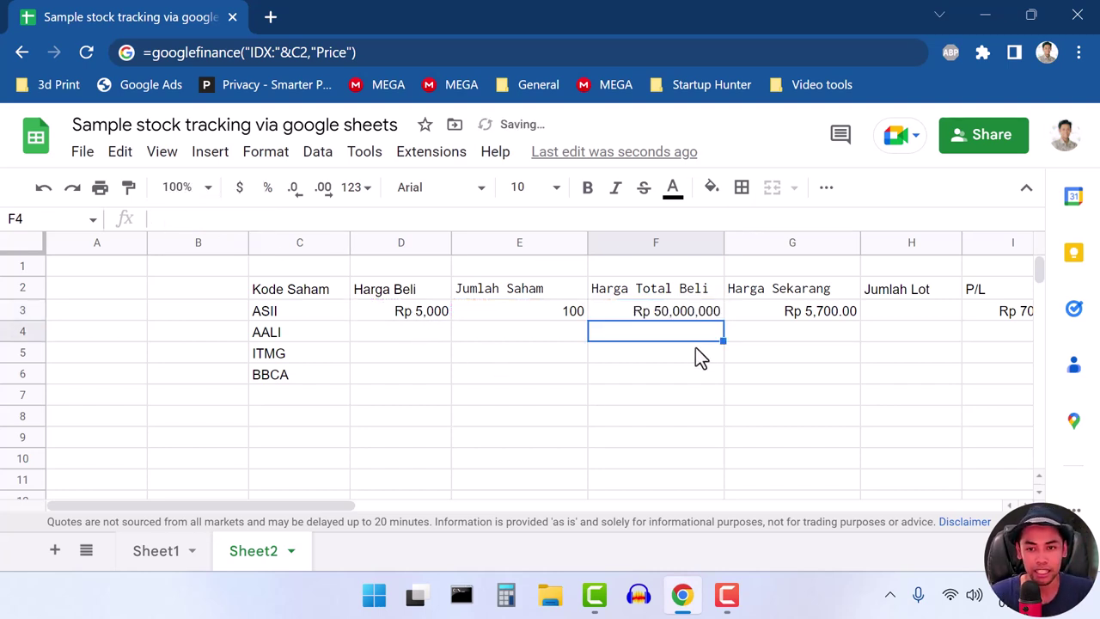
pyautogui.click(686, 313)
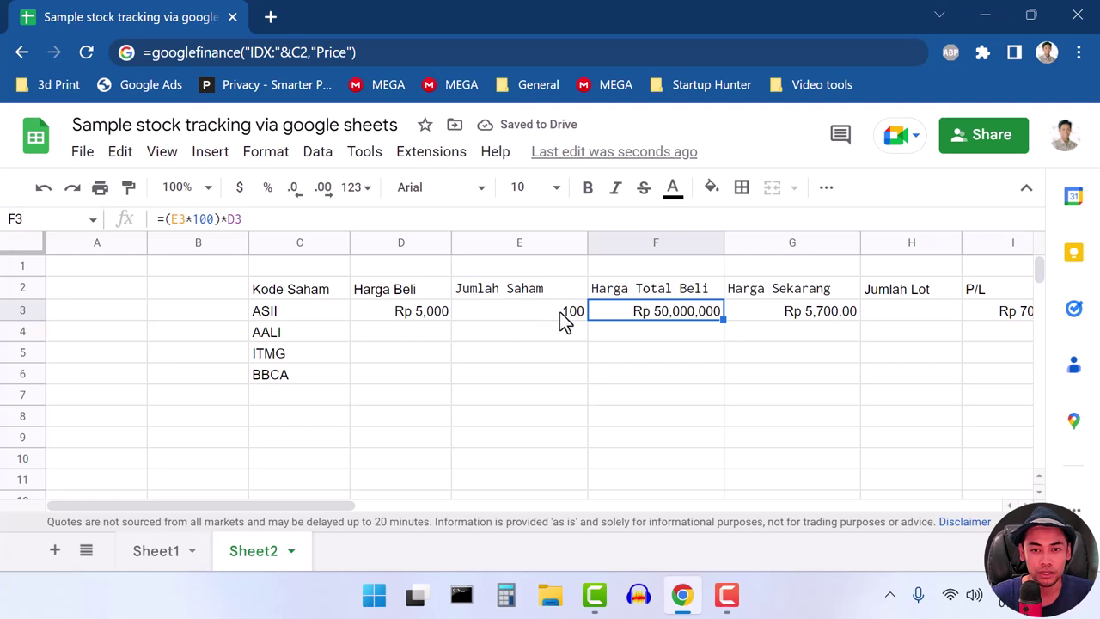
# Step: Set ASII's share count in E3 to 1, giving a total of Rp 500,000
pyautogui.click(558, 316)
pyautogui.write('1')
pyautogui.press('Return')
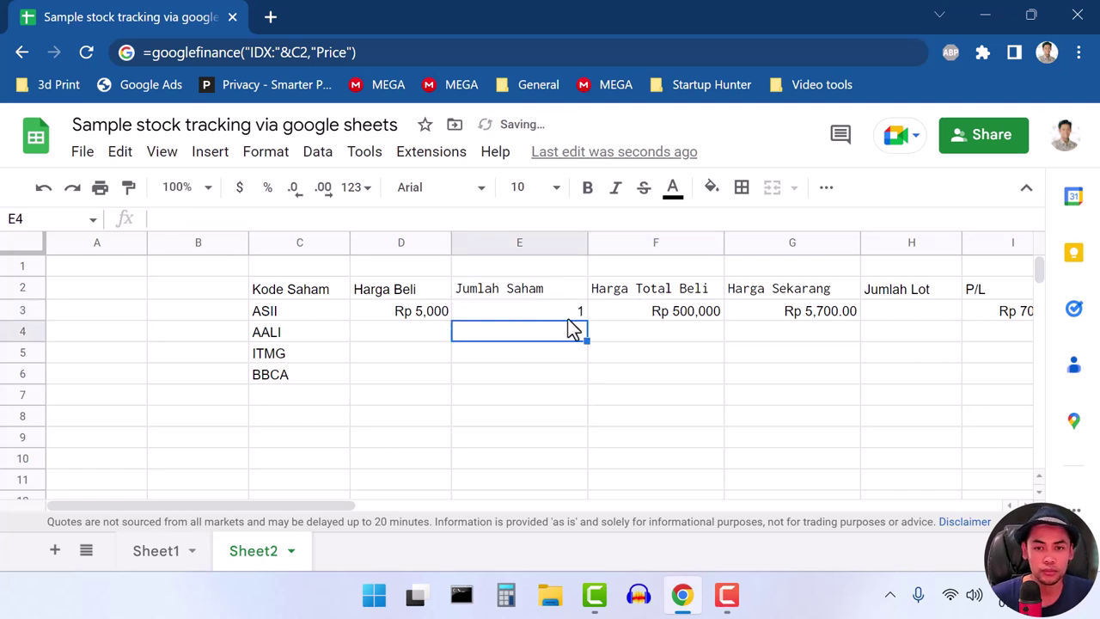
pyautogui.click(687, 318)
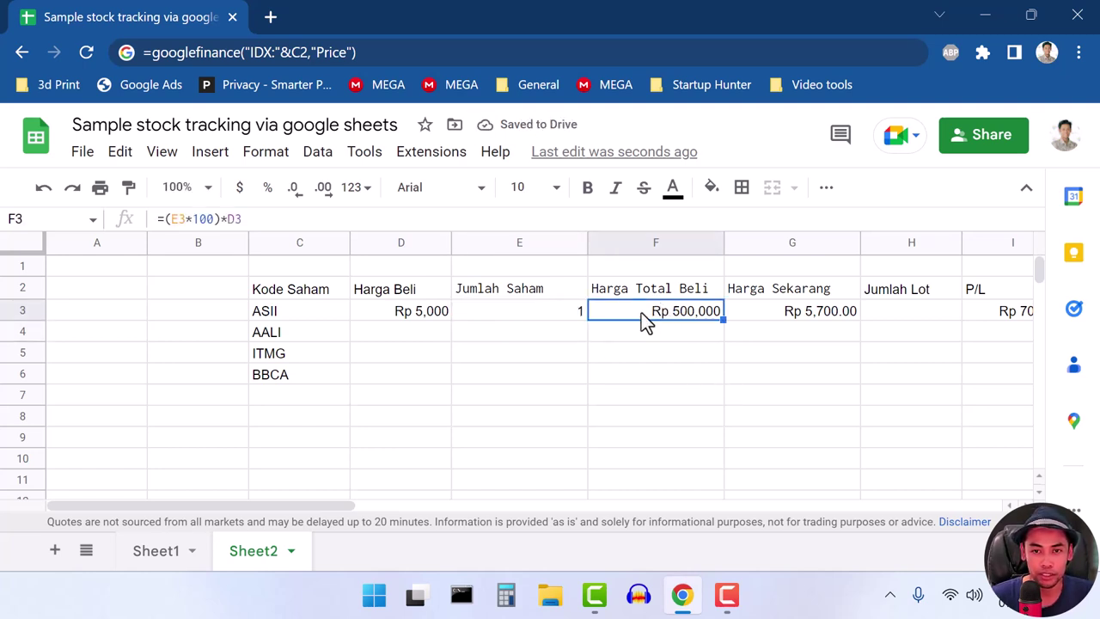
pyautogui.click(650, 360)
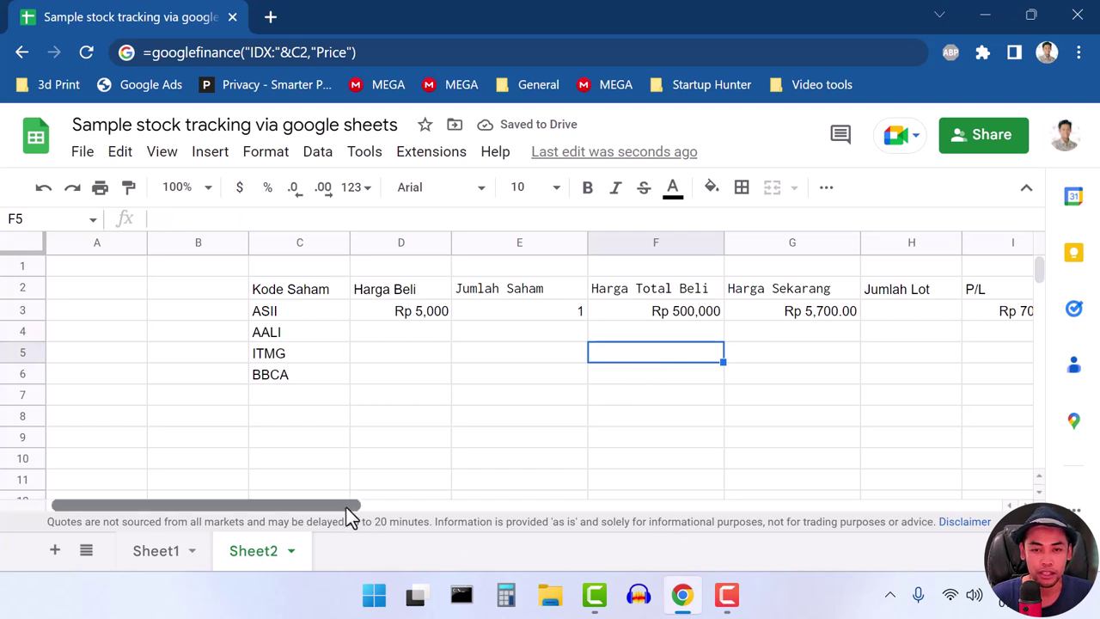
# Step: Change ASII's share count in E3 to 2, making the total Rp 1,000,000
pyautogui.moveTo(345, 506); pyautogui.dragTo(421, 507)
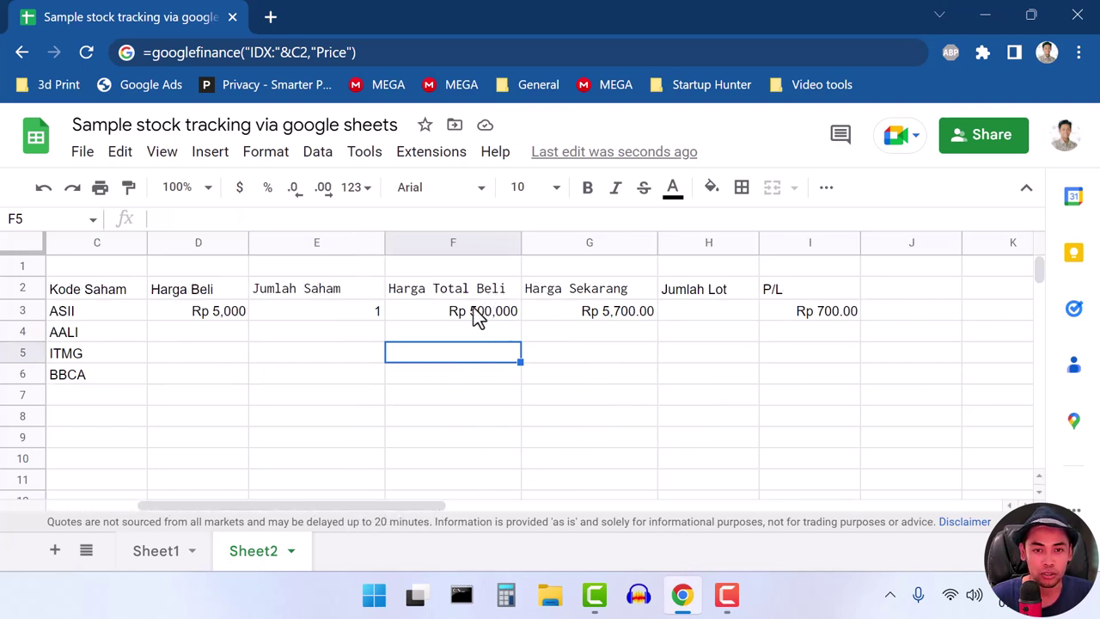
pyautogui.click(353, 315)
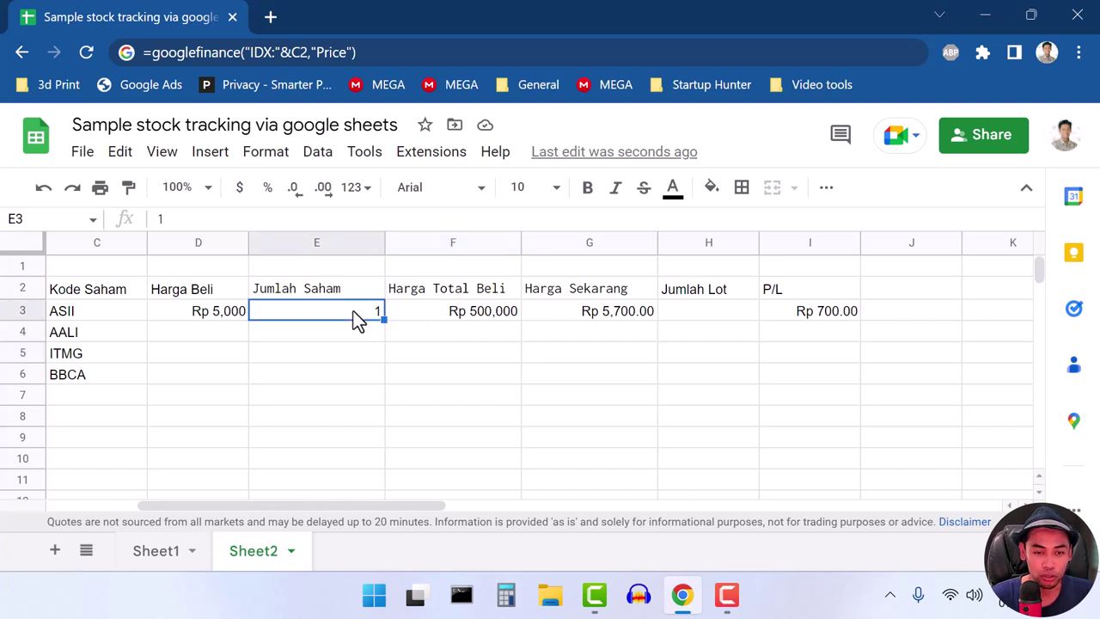
pyautogui.write('2')
pyautogui.press('Return')
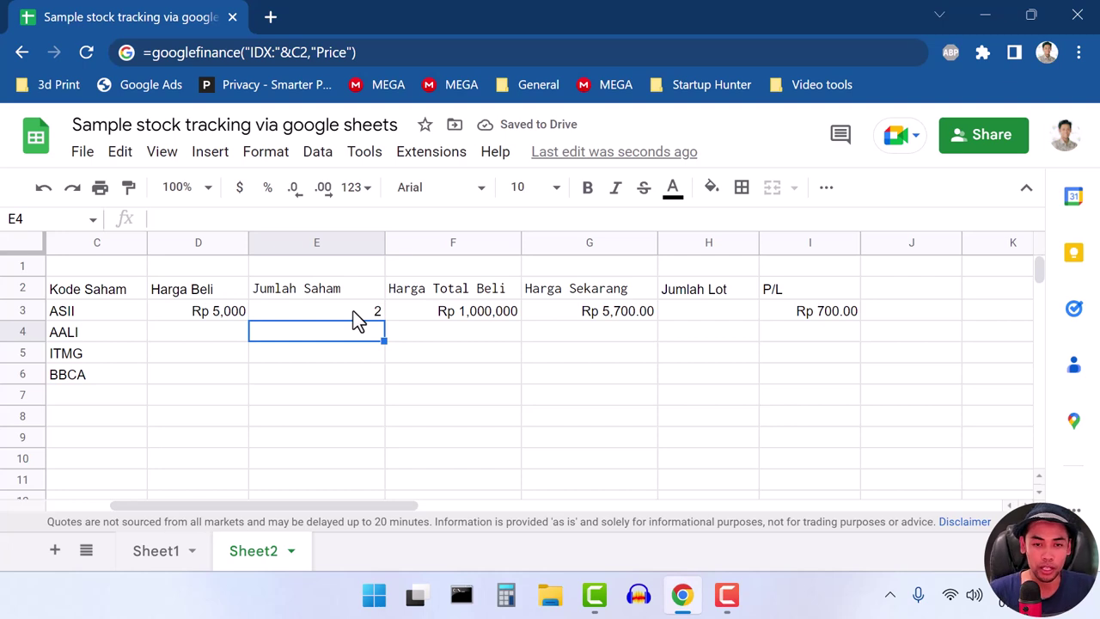
pyautogui.click(569, 357)
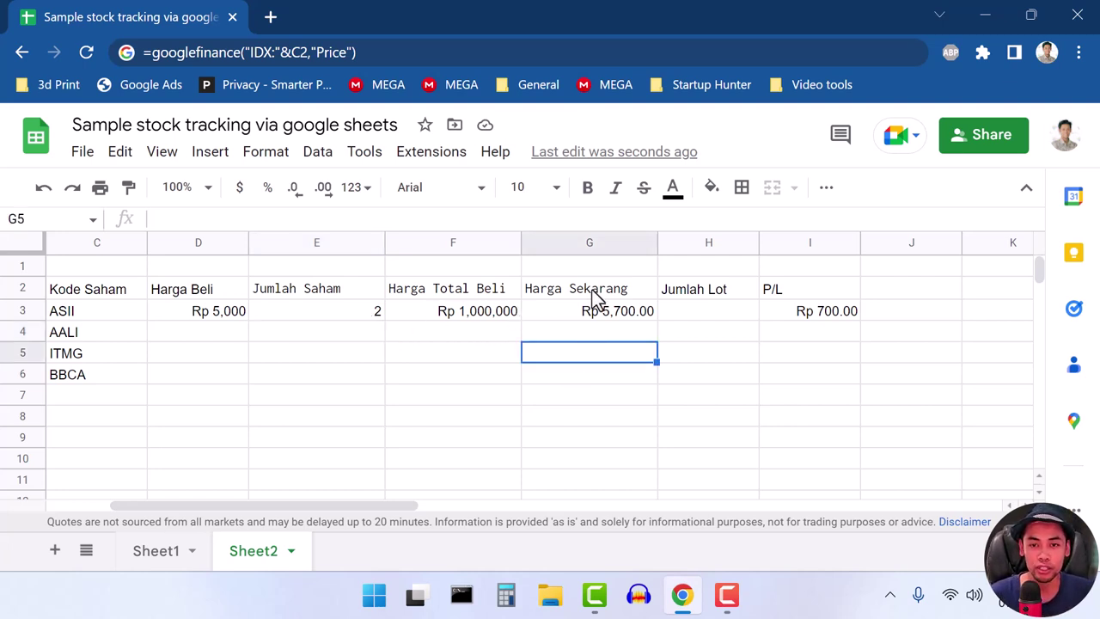
# Step: Delete the Jumlah Lot heading in H2 and inspect the =G3-D3 P/L formula
pyautogui.click(711, 297)
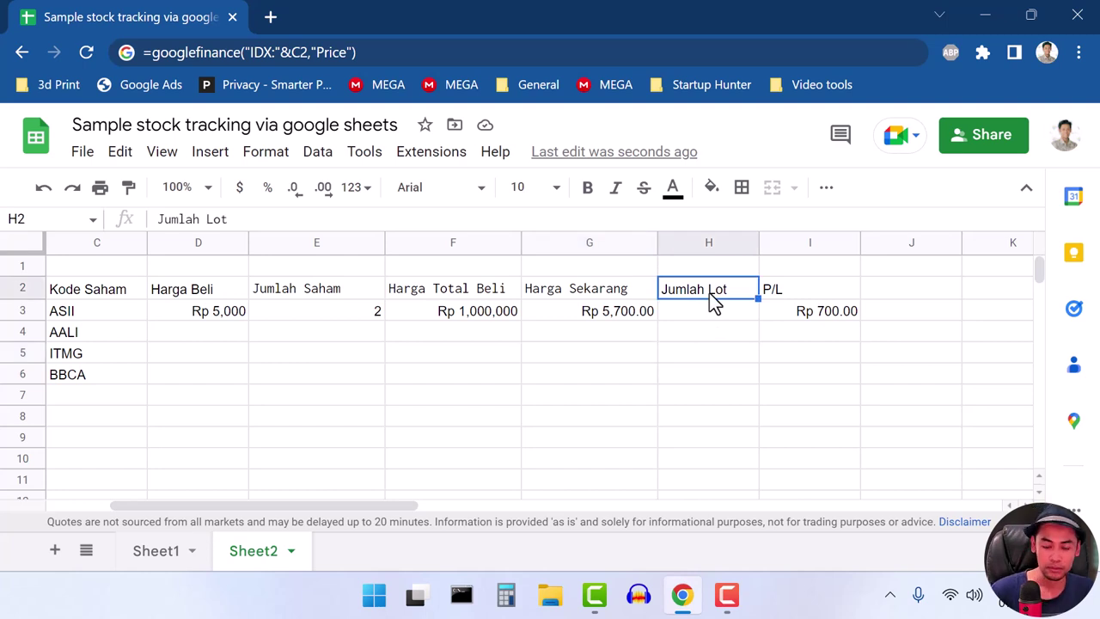
pyautogui.press('Delete')
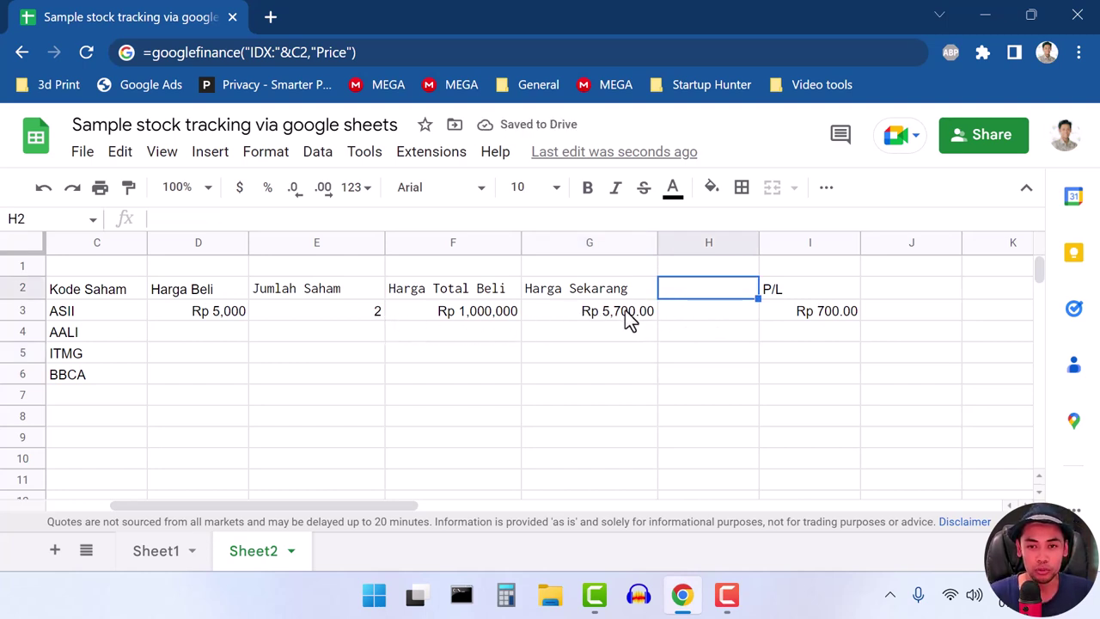
pyautogui.click(792, 316)
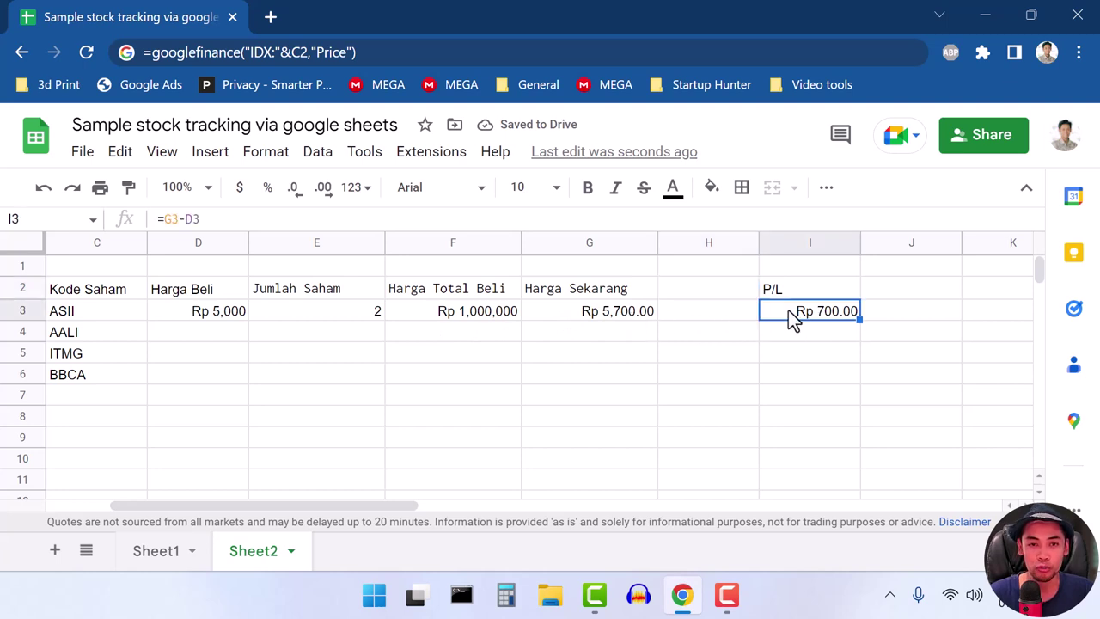
pyautogui.click(179, 218)
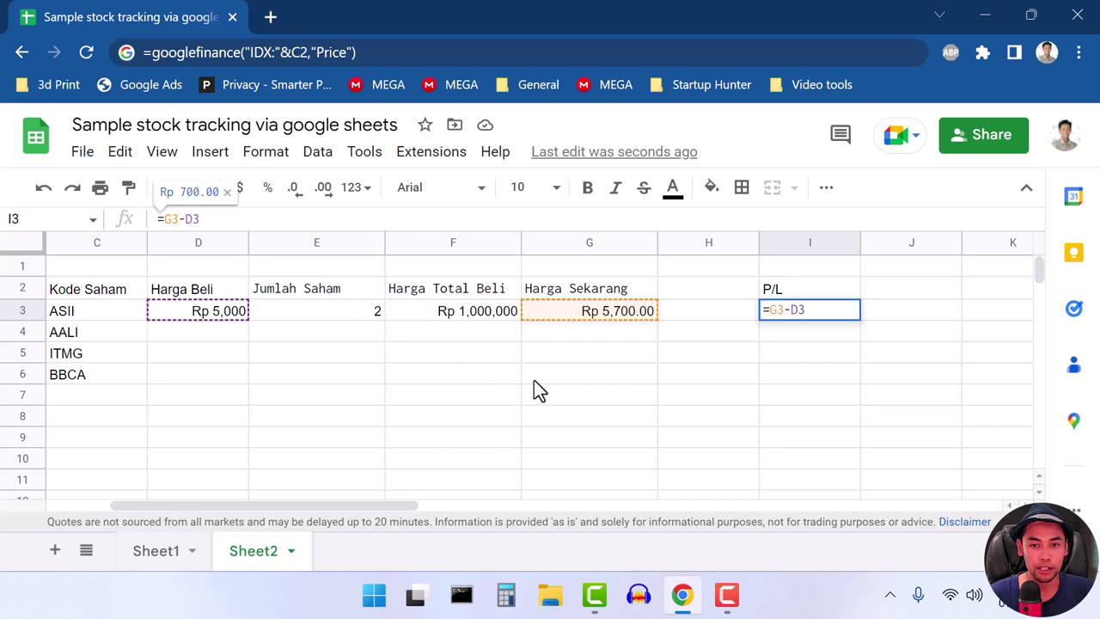
pyautogui.click(580, 378)
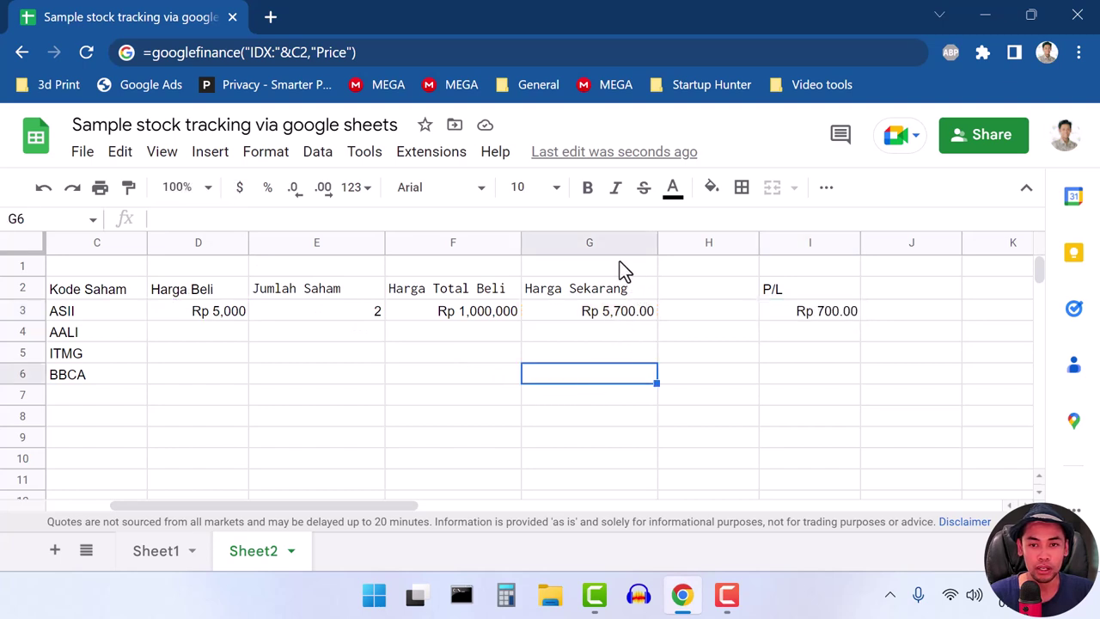
pyautogui.click(687, 292)
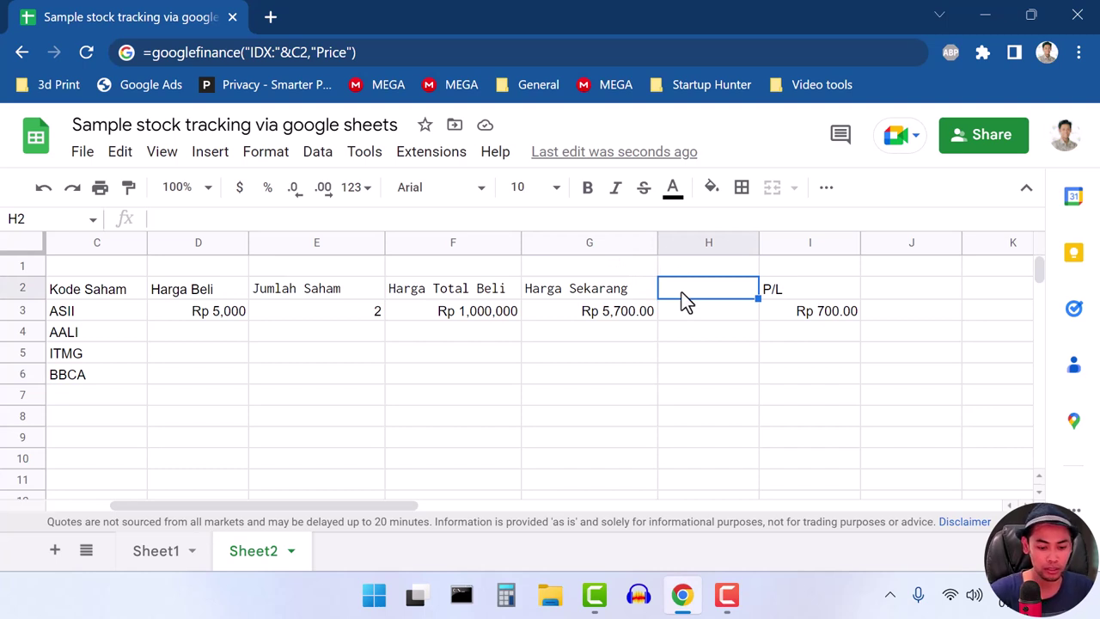
# Step: Enter 'Value Sekarang' in H2 as the new column H heading
pyautogui.write('Total')
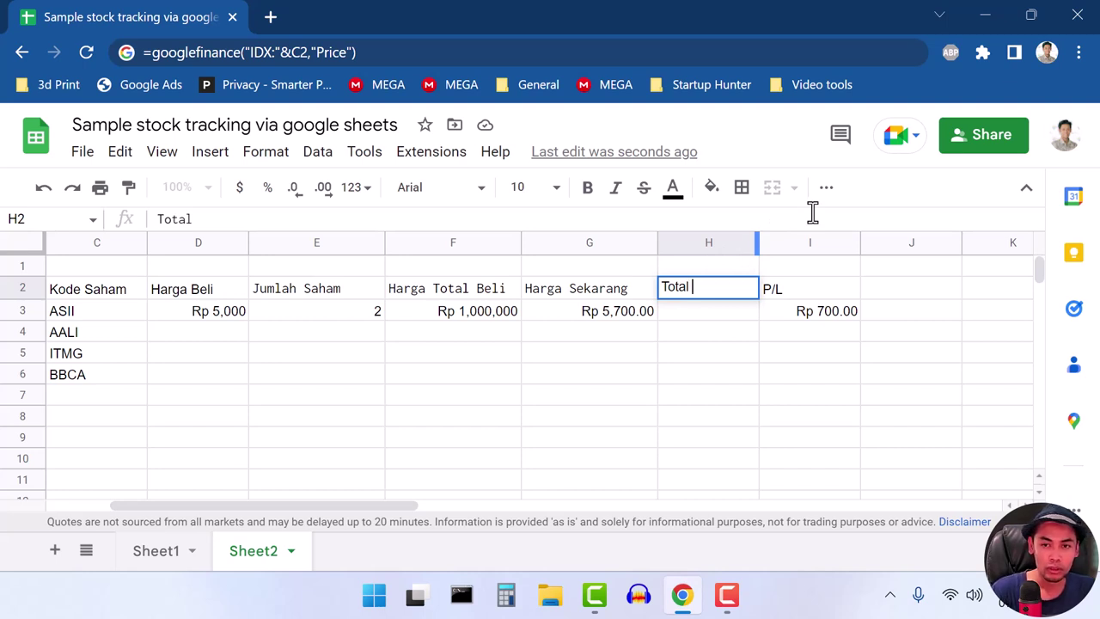
pyautogui.press('BackSpace')
pyautogui.press('BackSpace')
pyautogui.press('BackSpace')
pyautogui.press('BackSpace')
pyautogui.press('BackSpace')
pyautogui.write('Va')
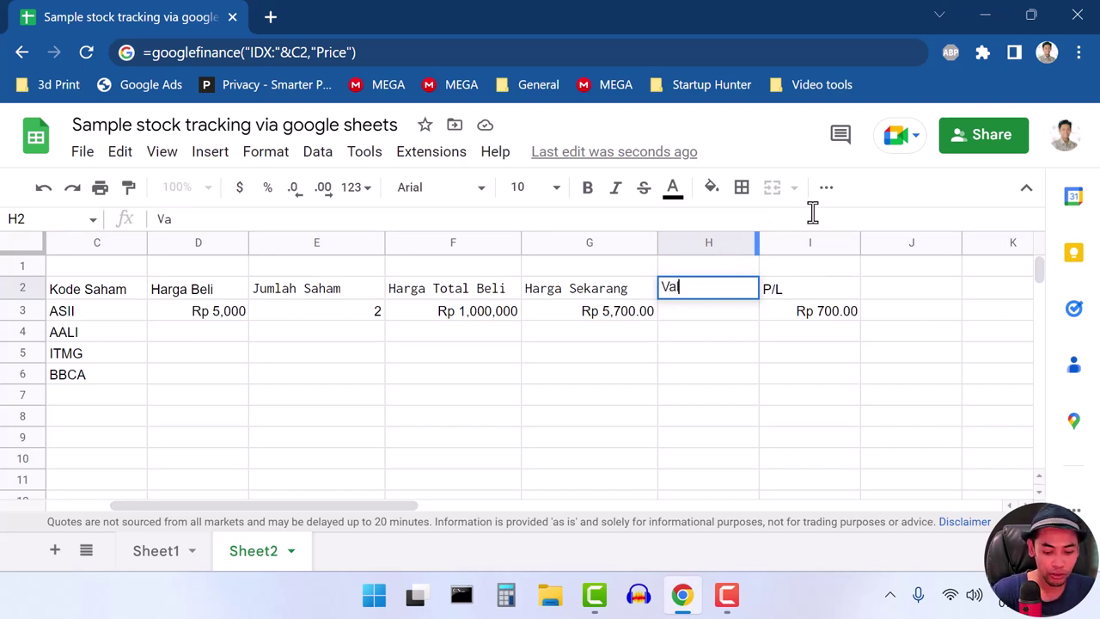
pyautogui.write('lue Sekaran')
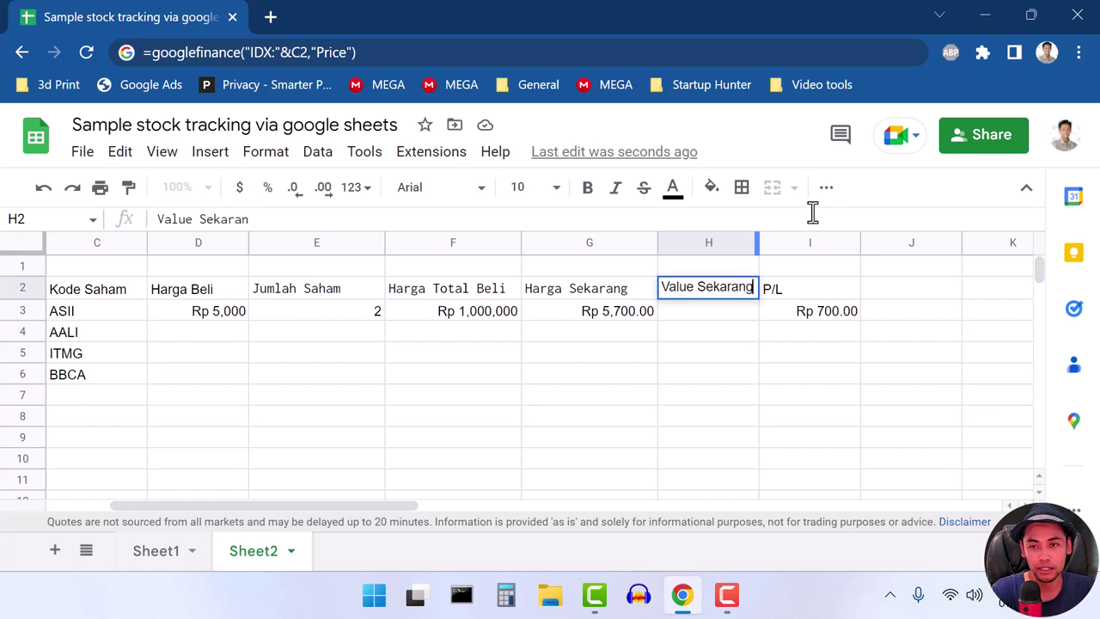
pyautogui.write('g')
pyautogui.click(720, 355)
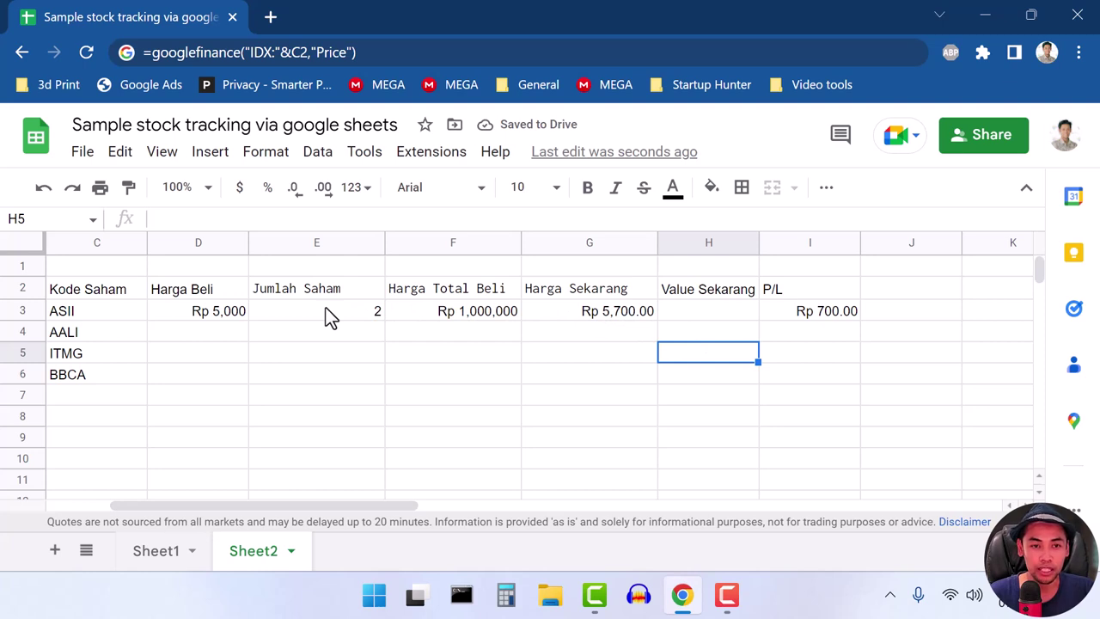
# Step: Enter an initial formula in H3 referencing the current price in G3
pyautogui.click(728, 312)
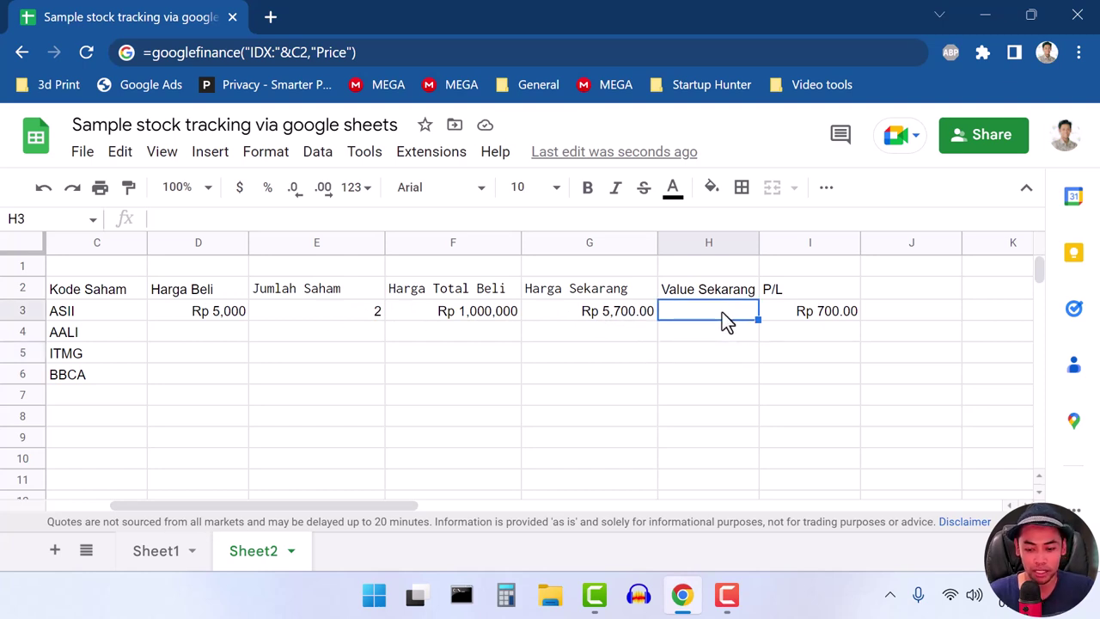
pyautogui.write('=')
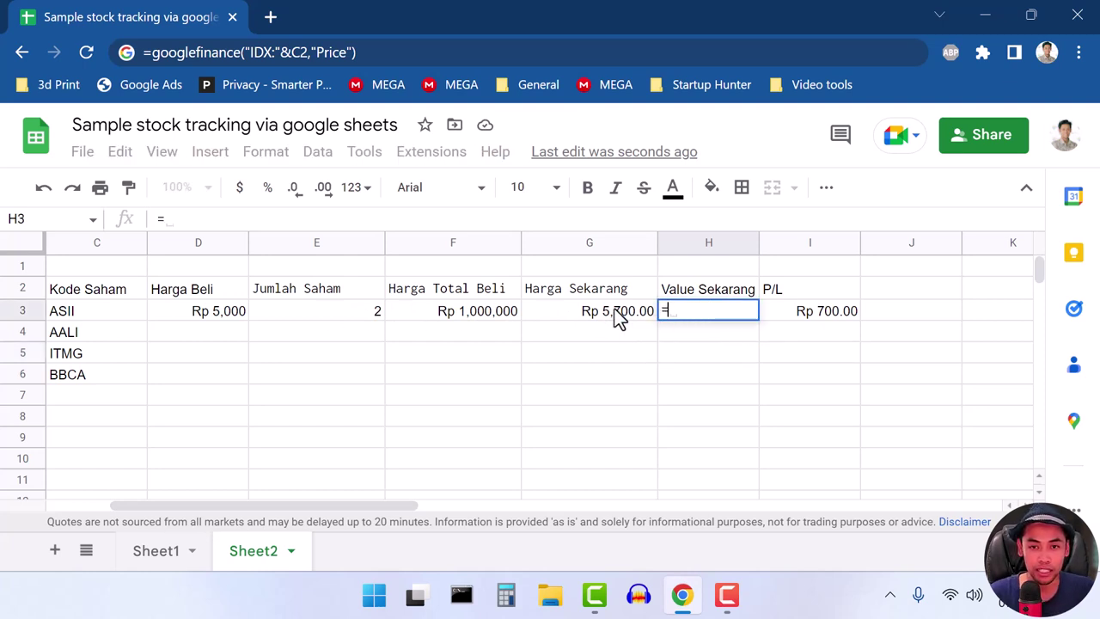
pyautogui.click(619, 318)
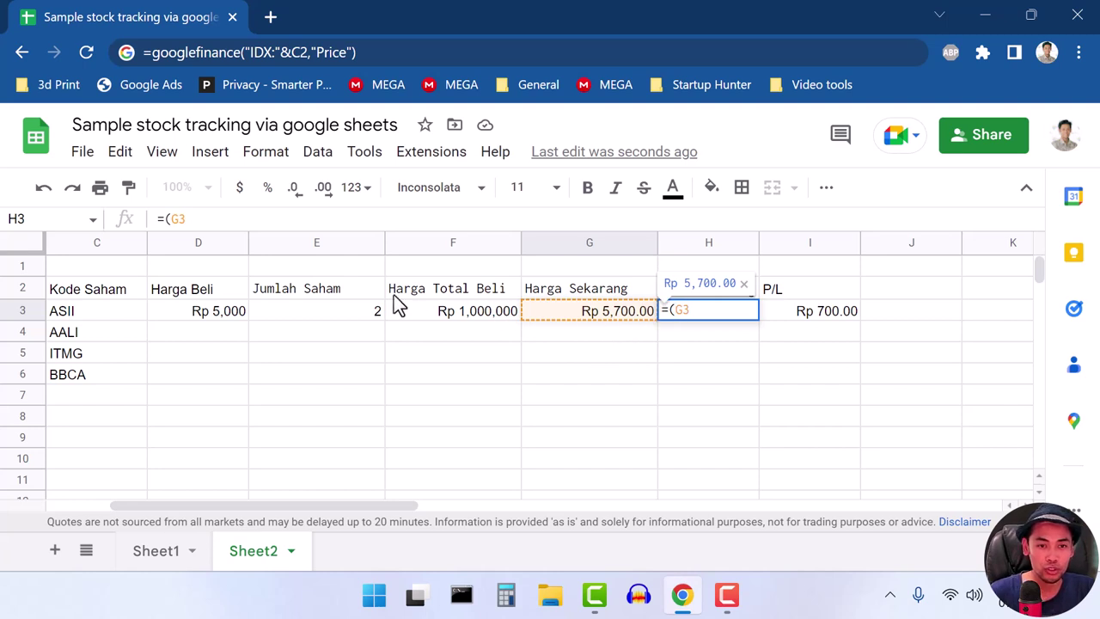
pyautogui.press('Return')
# Step: Rewrite H3 as =(E3*100)*G3, showing ASII's current value of Rp 1,140,000.00
pyautogui.click(339, 307)
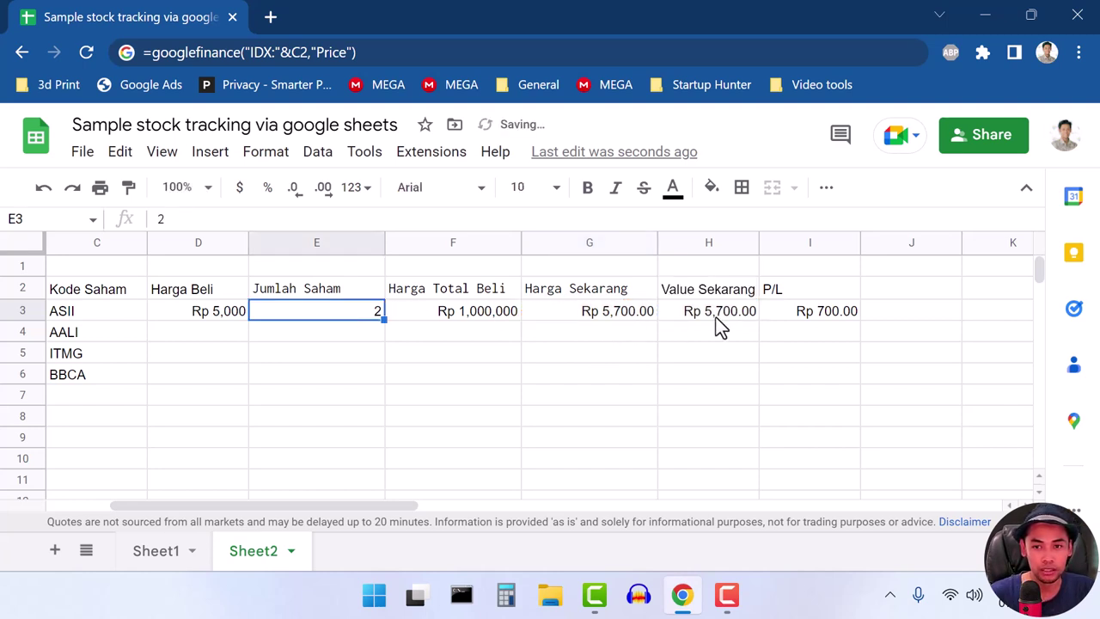
pyautogui.click(708, 320)
pyautogui.write('=')
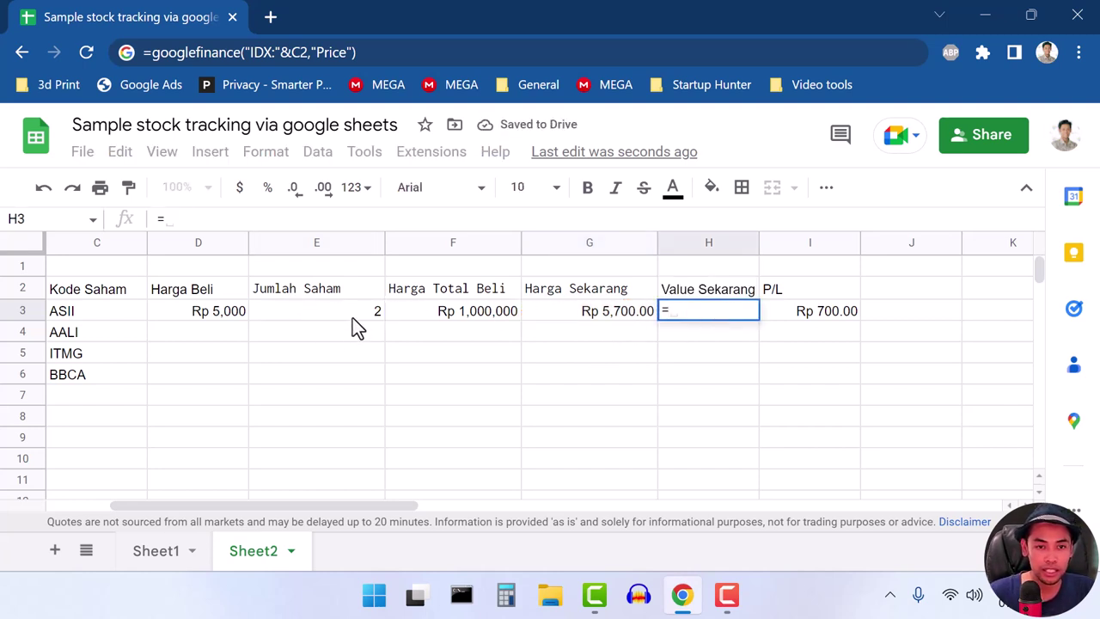
pyautogui.click(358, 324)
pyautogui.press('BackSpace')
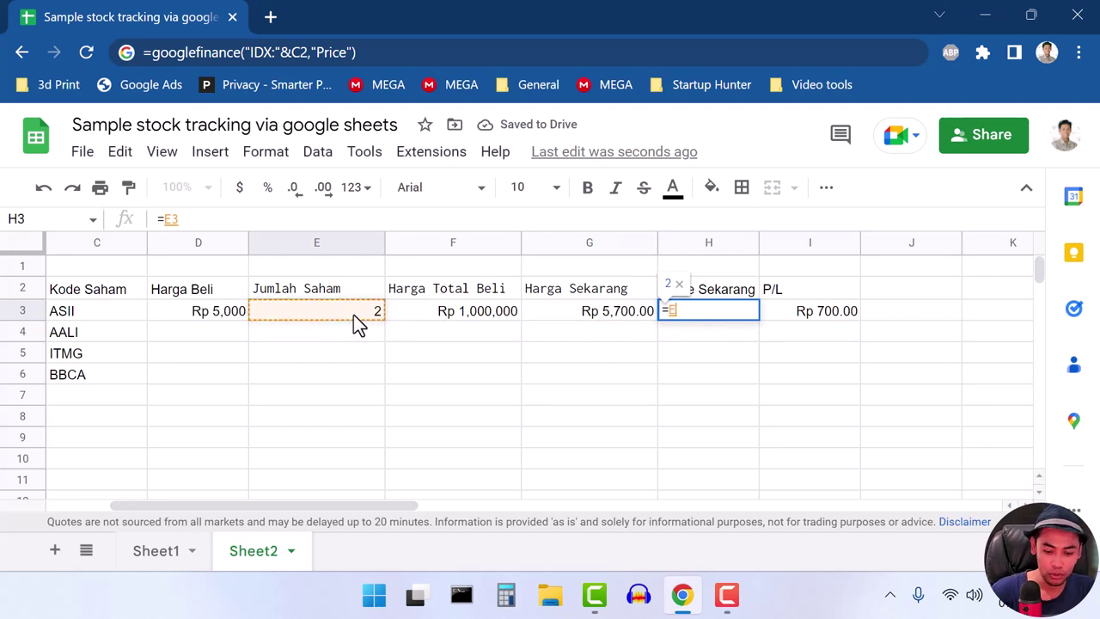
pyautogui.press('BackSpace')
pyautogui.write('=(')
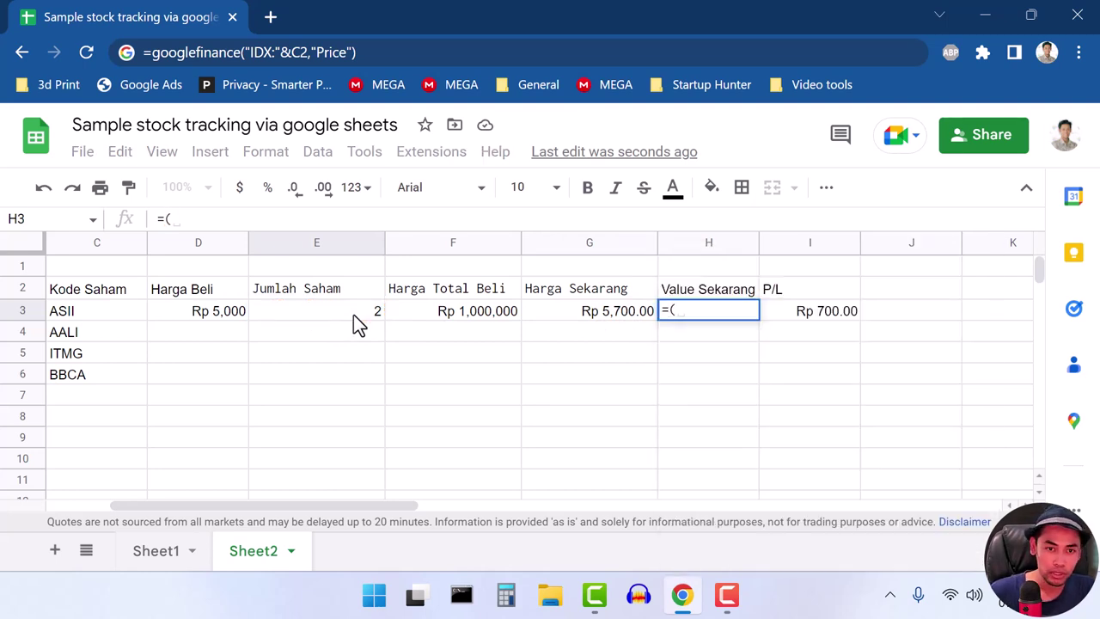
pyautogui.click(359, 325)
pyautogui.write('*')
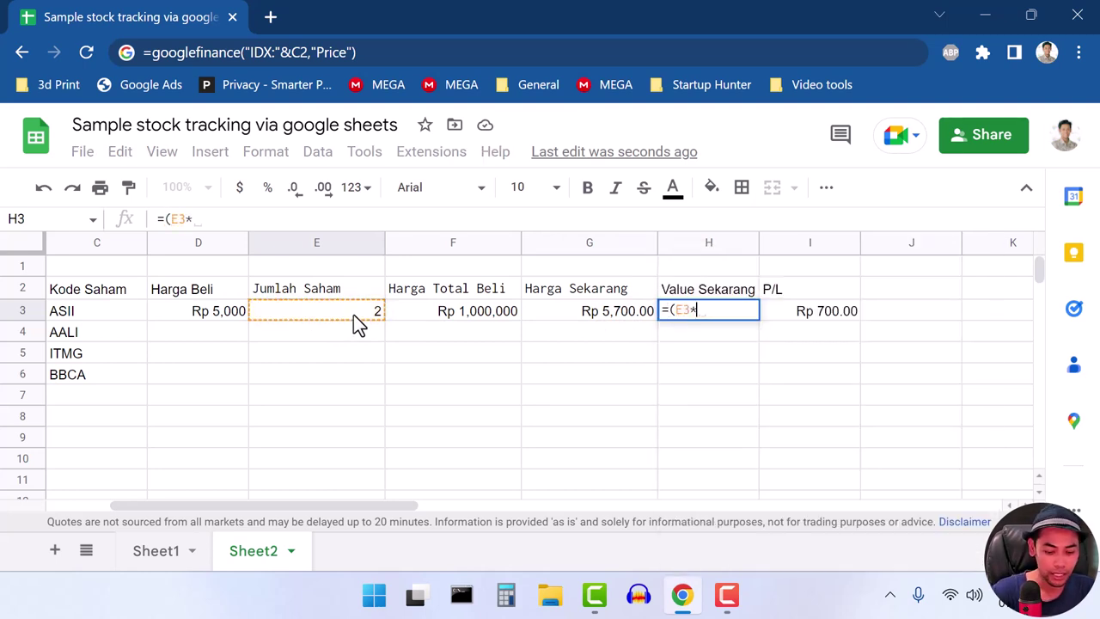
pyautogui.write('100)')
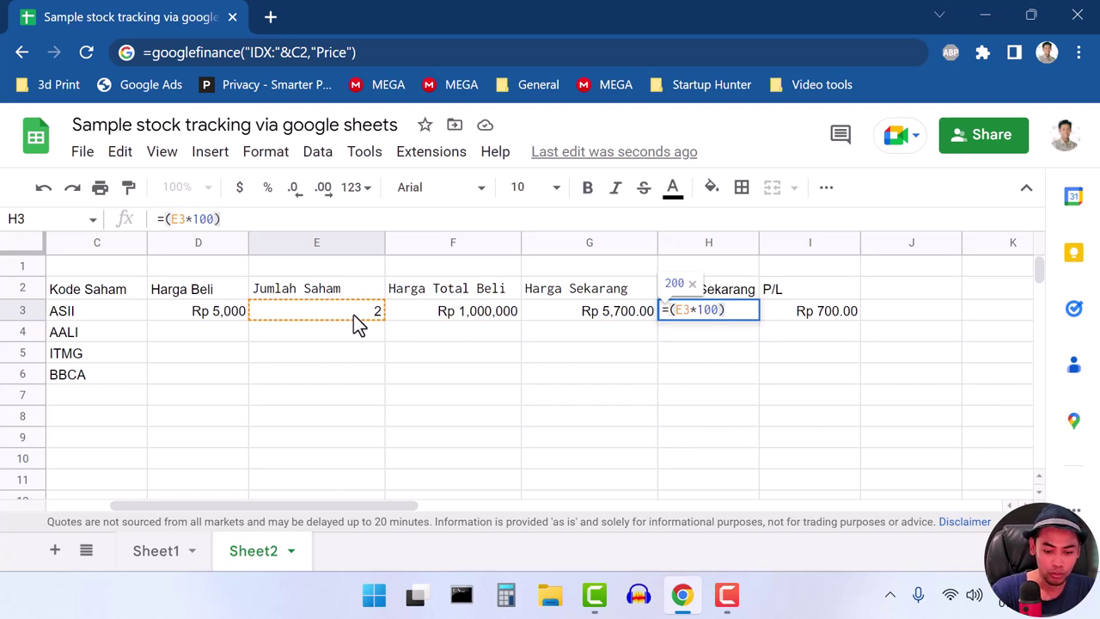
pyautogui.write('*')
pyautogui.click(574, 315)
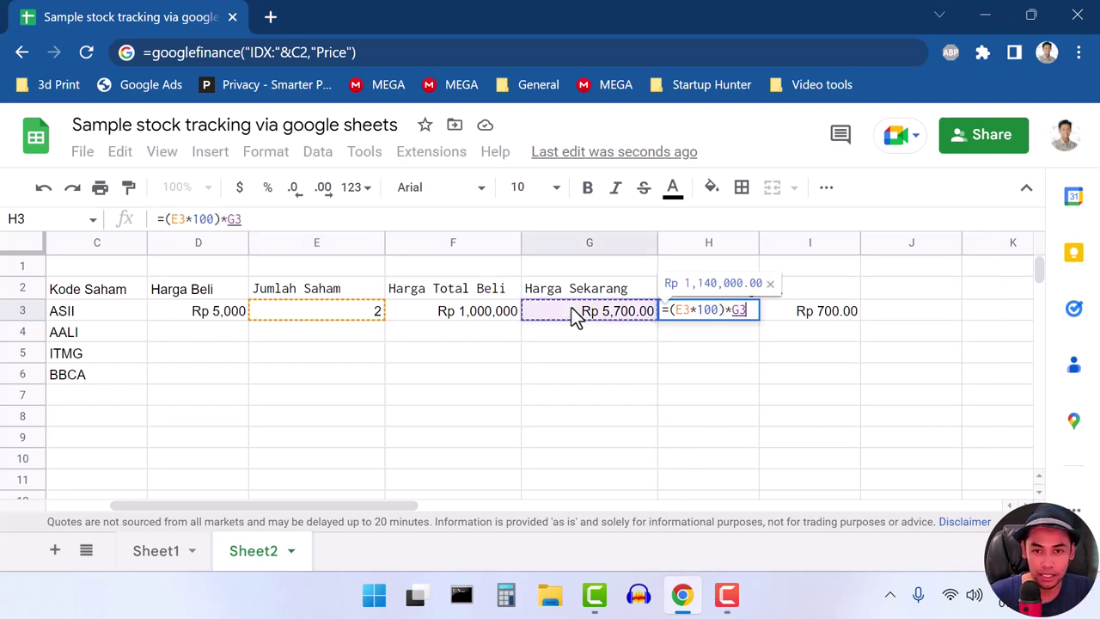
pyautogui.press('Return')
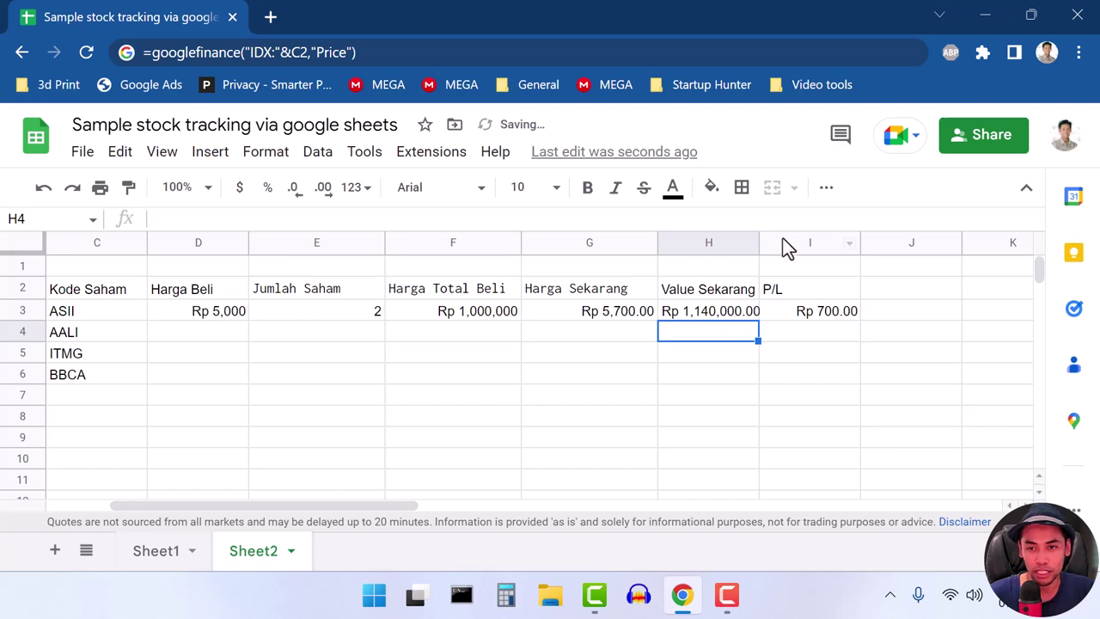
# Step: Widen column H to fit Rp 1,140,000.00
pyautogui.moveTo(759, 238); pyautogui.dragTo(783, 238)
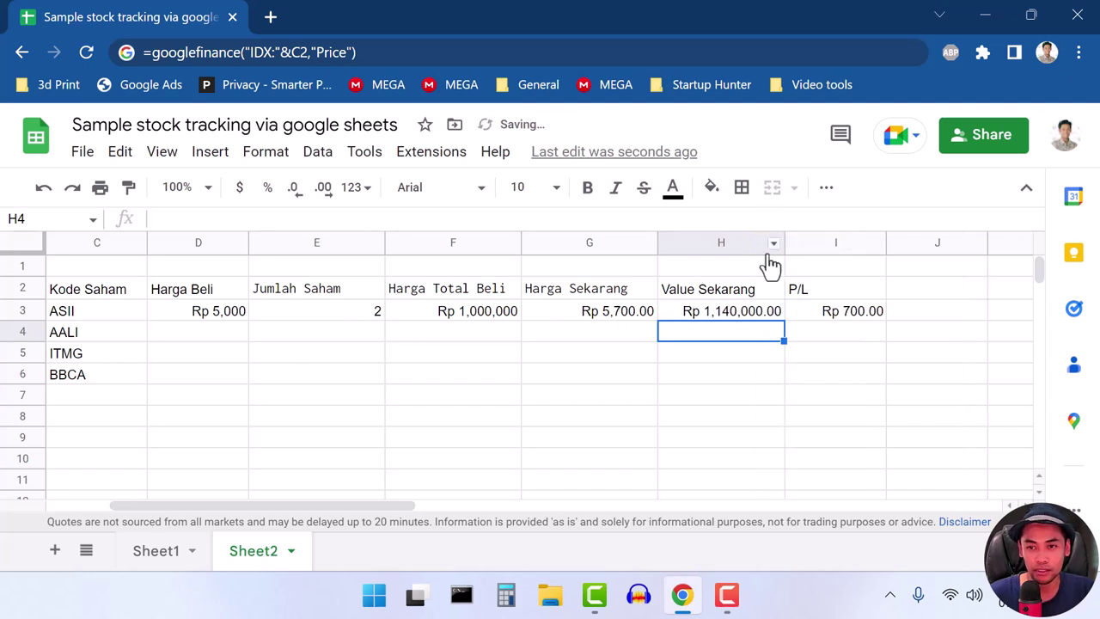
pyautogui.click(706, 295)
pyautogui.click(838, 315)
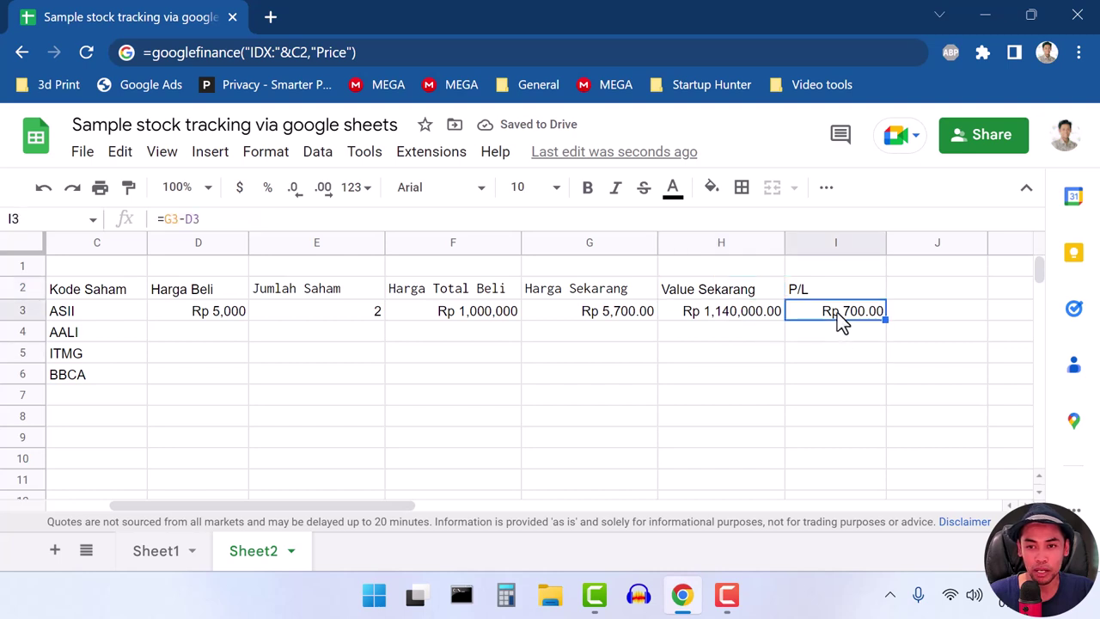
# Step: Enter =H3-F3 in I3 so ASII's P/L shows Rp 140,000.00
pyautogui.write('=')
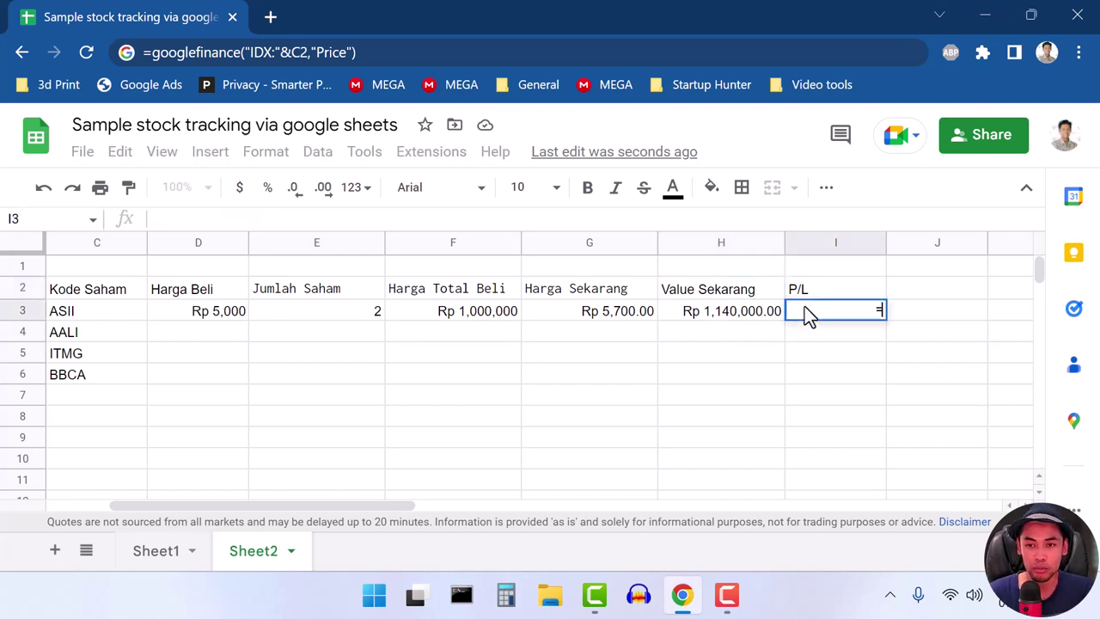
pyautogui.click(742, 315)
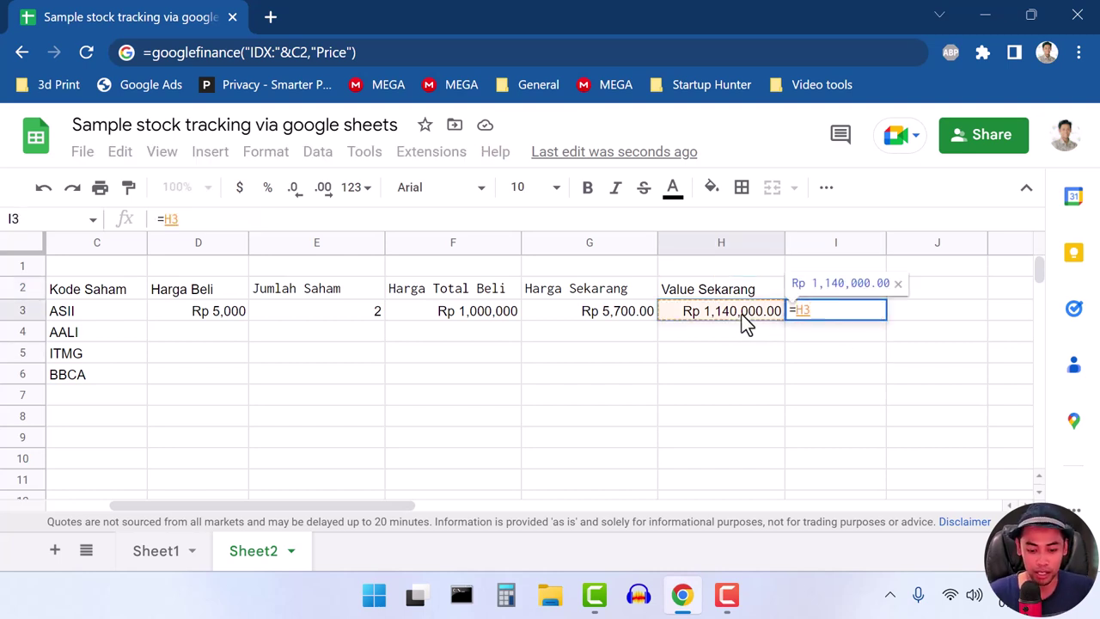
pyautogui.write('-')
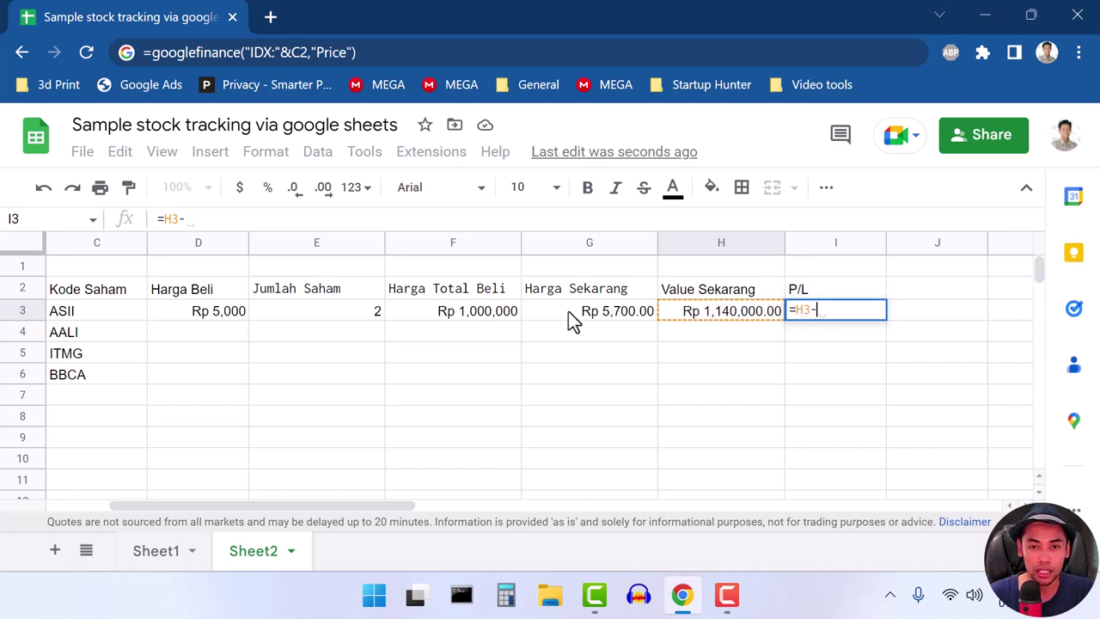
pyautogui.click(478, 320)
pyautogui.press('Return')
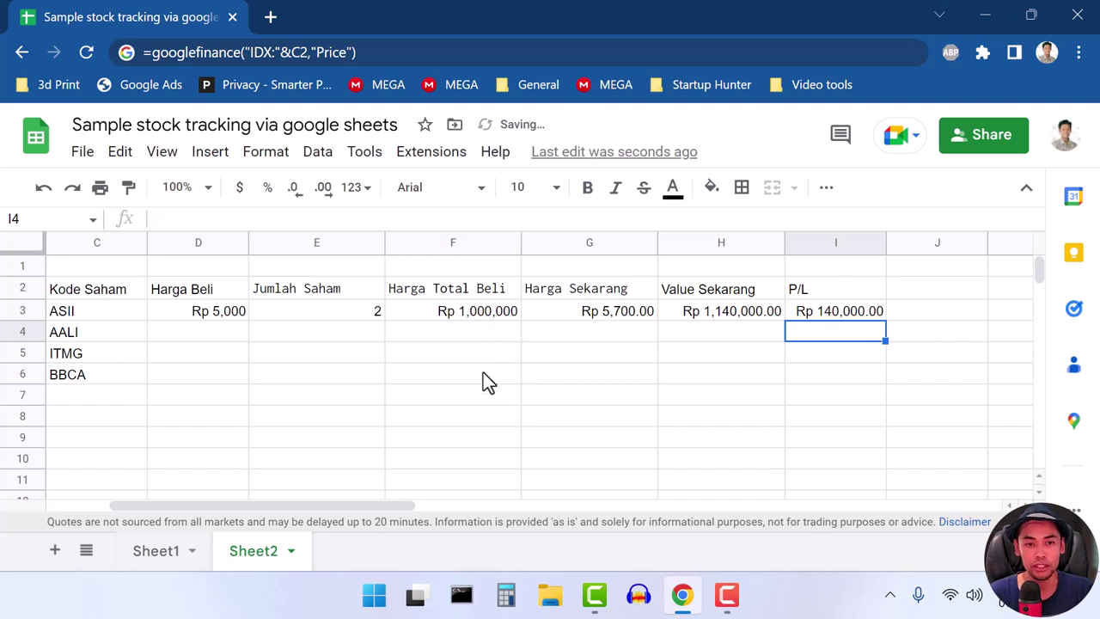
pyautogui.click(418, 292)
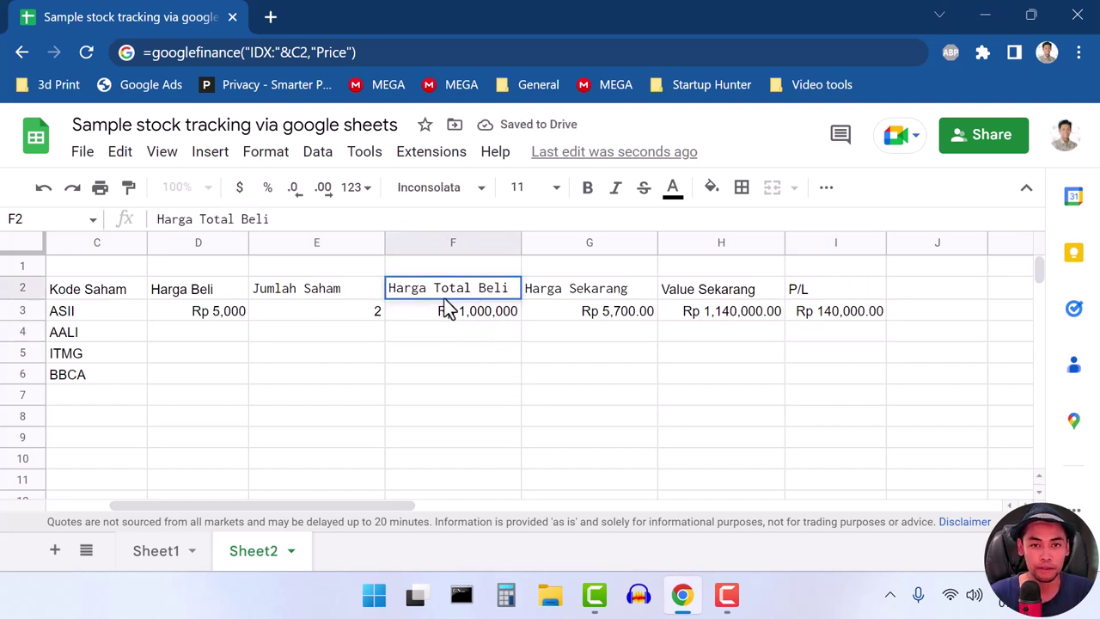
pyautogui.doubleClick(422, 287)
pyautogui.click(600, 393)
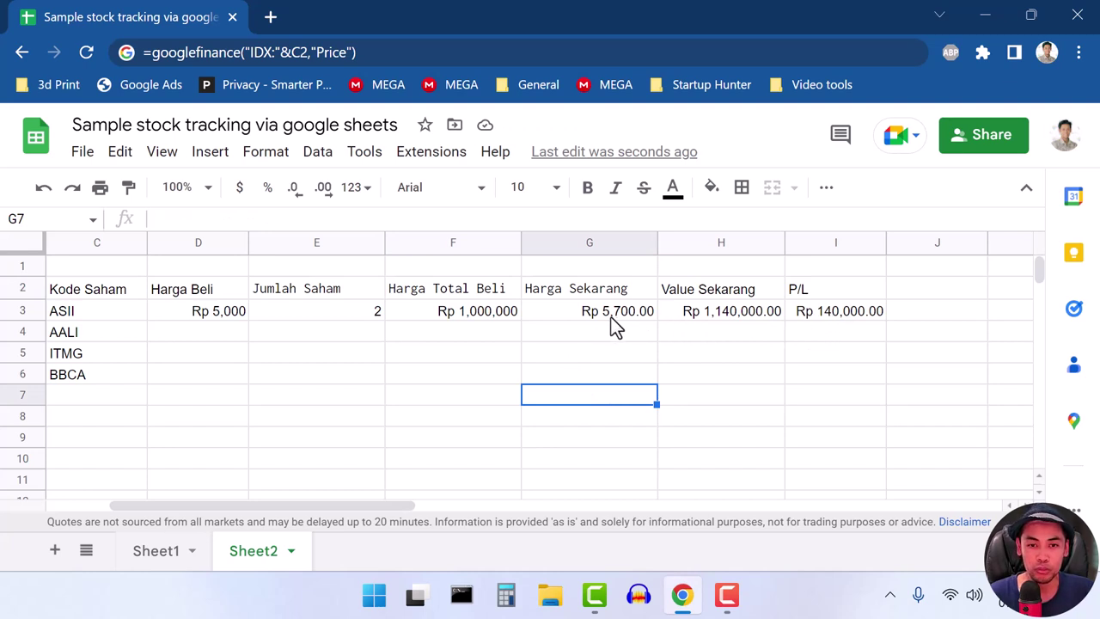
pyautogui.click(483, 315)
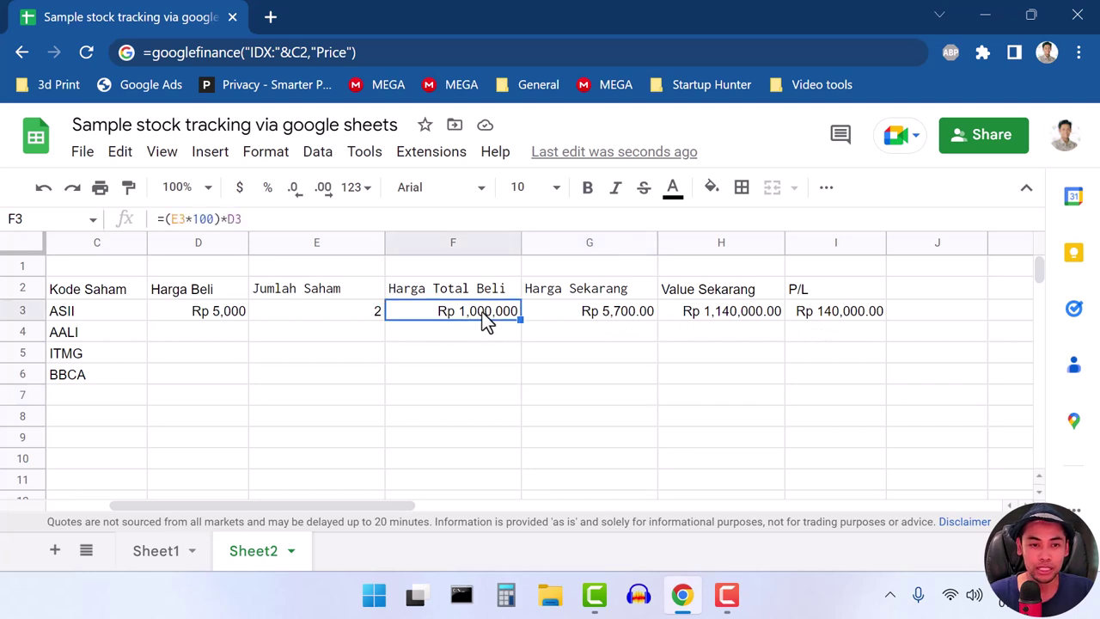
pyautogui.click(218, 324)
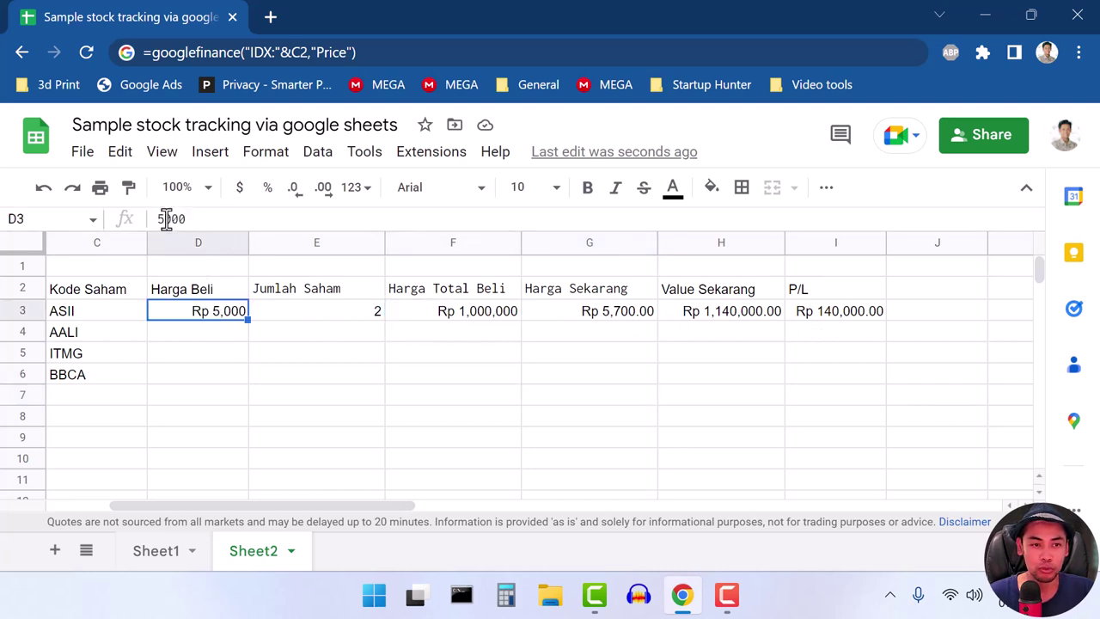
pyautogui.moveTo(163, 219); pyautogui.dragTo(135, 222)
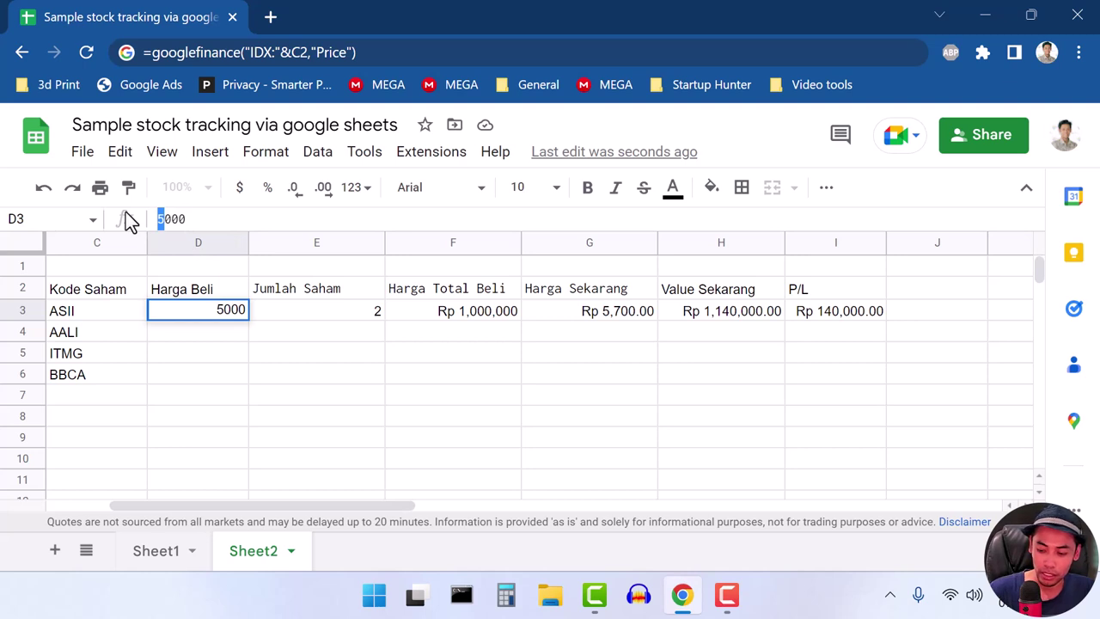
pyautogui.write('6')
pyautogui.press('Return')
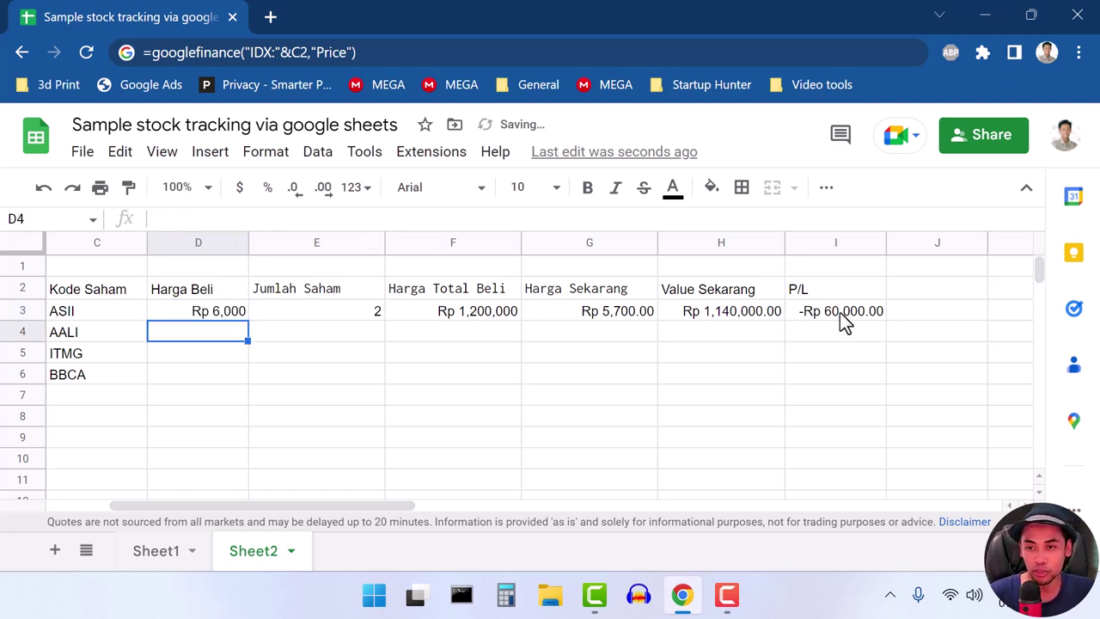
pyautogui.click(842, 314)
pyautogui.click(210, 317)
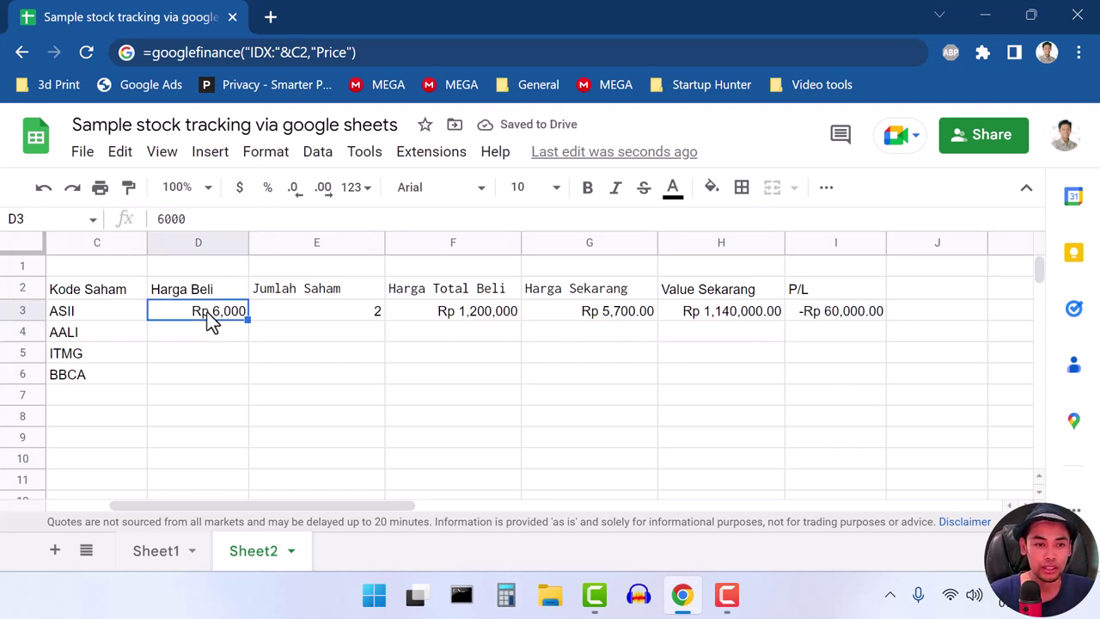
pyautogui.write('5000')
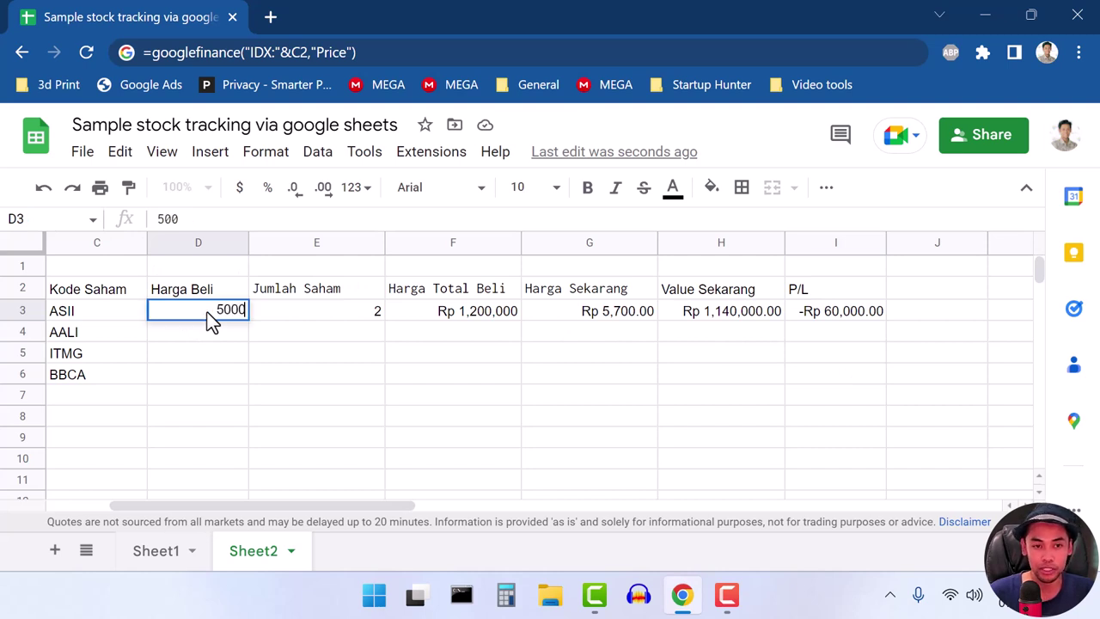
pyautogui.press('Return')
pyautogui.click(844, 381)
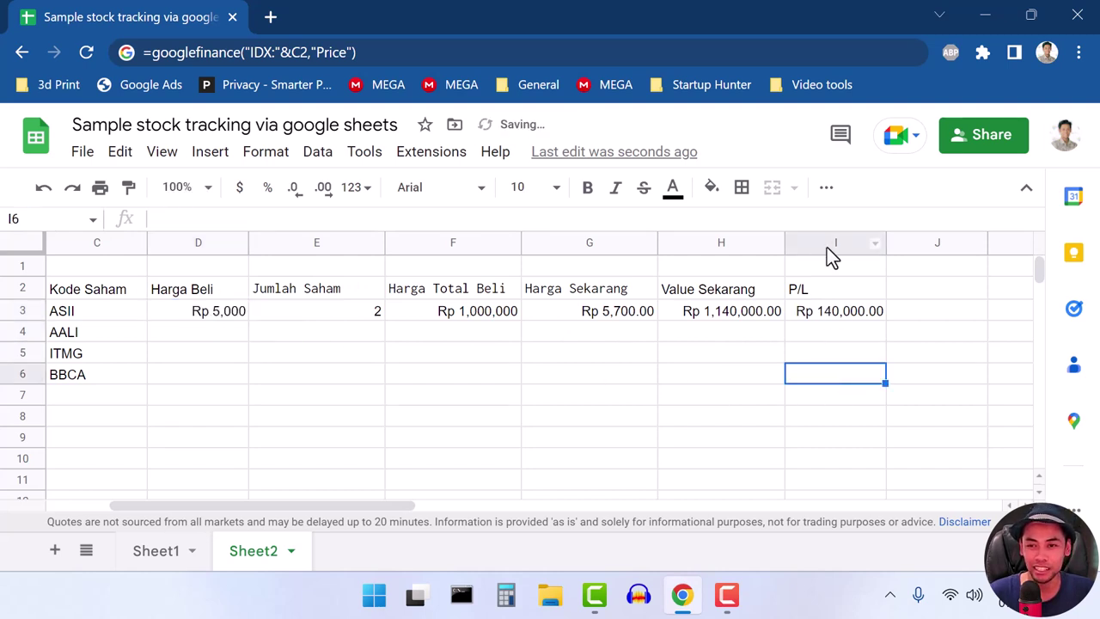
# Step: Add a conditional formatting rule on column I: less than 0 gets red fill and white text
pyautogui.click(826, 245)
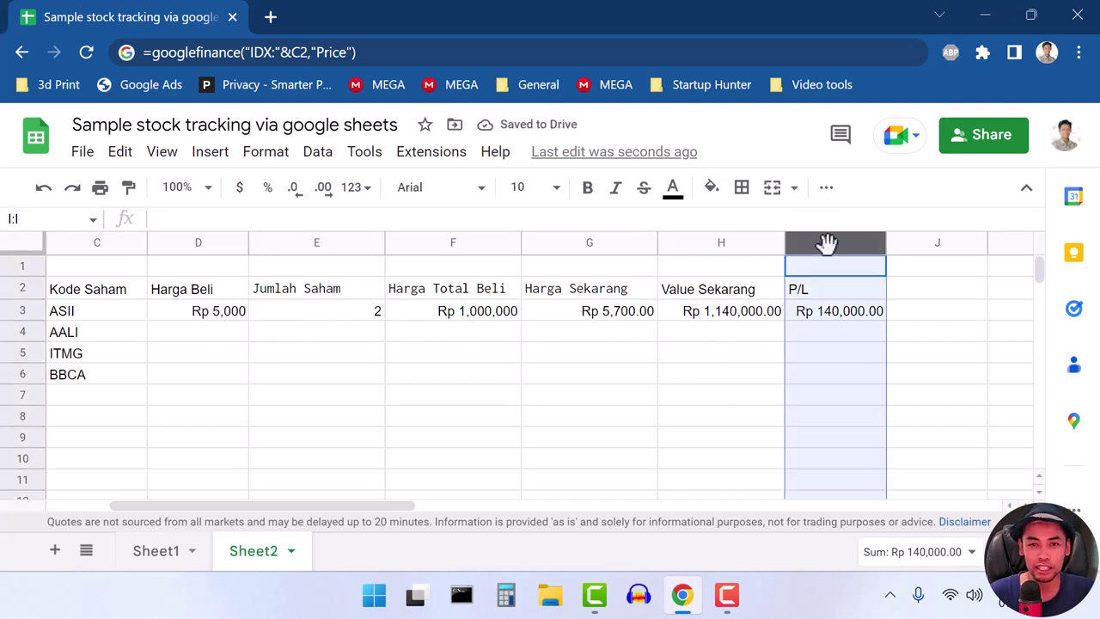
pyautogui.click(268, 155)
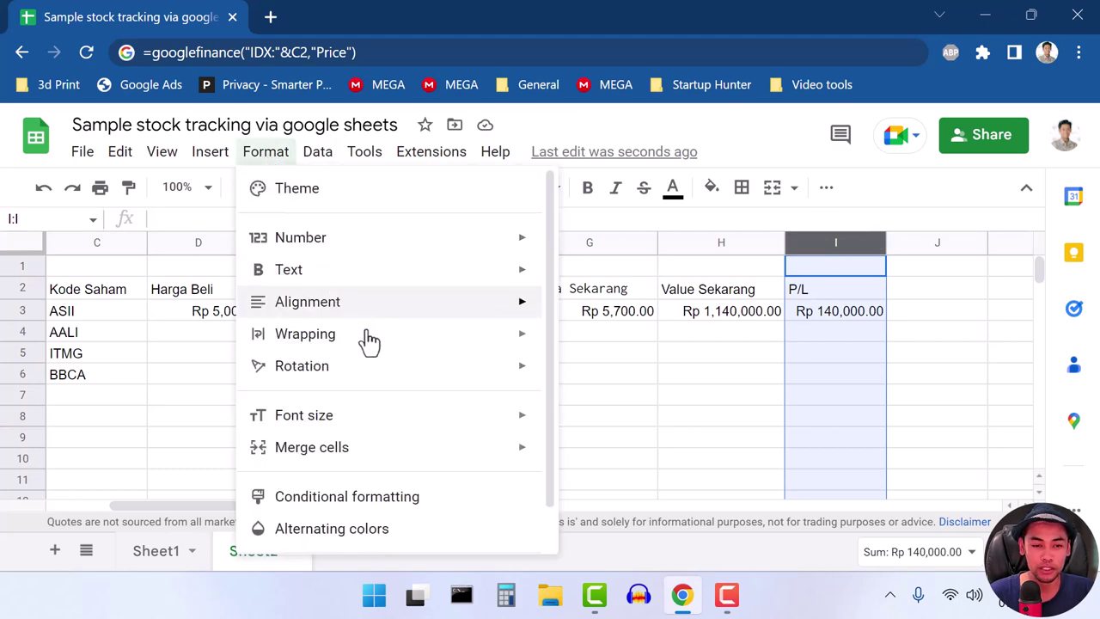
pyautogui.click(378, 453)
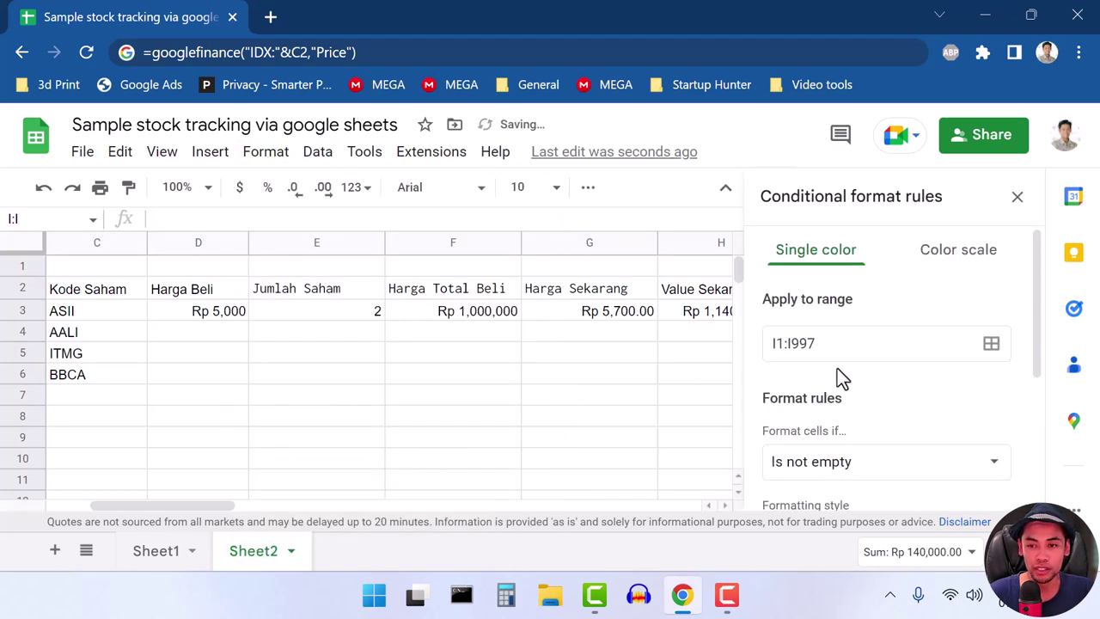
pyautogui.scroll(-3, 840, 374)
pyautogui.scroll(2, 839, 369)
pyautogui.click(840, 429)
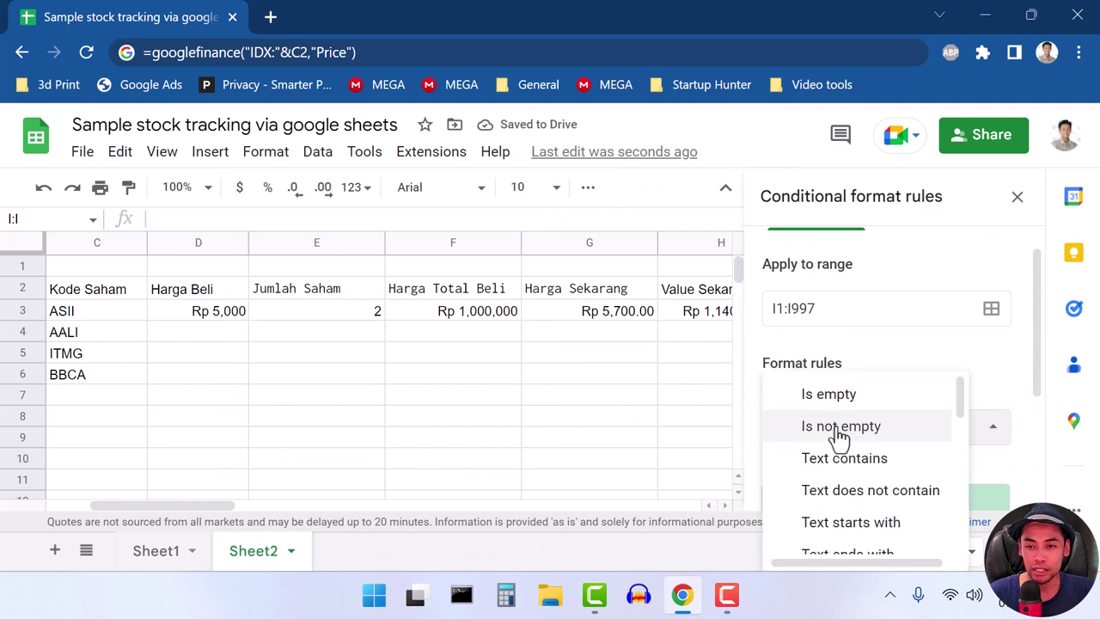
pyautogui.scroll(-1, 842, 436)
pyautogui.scroll(-1, 889, 468)
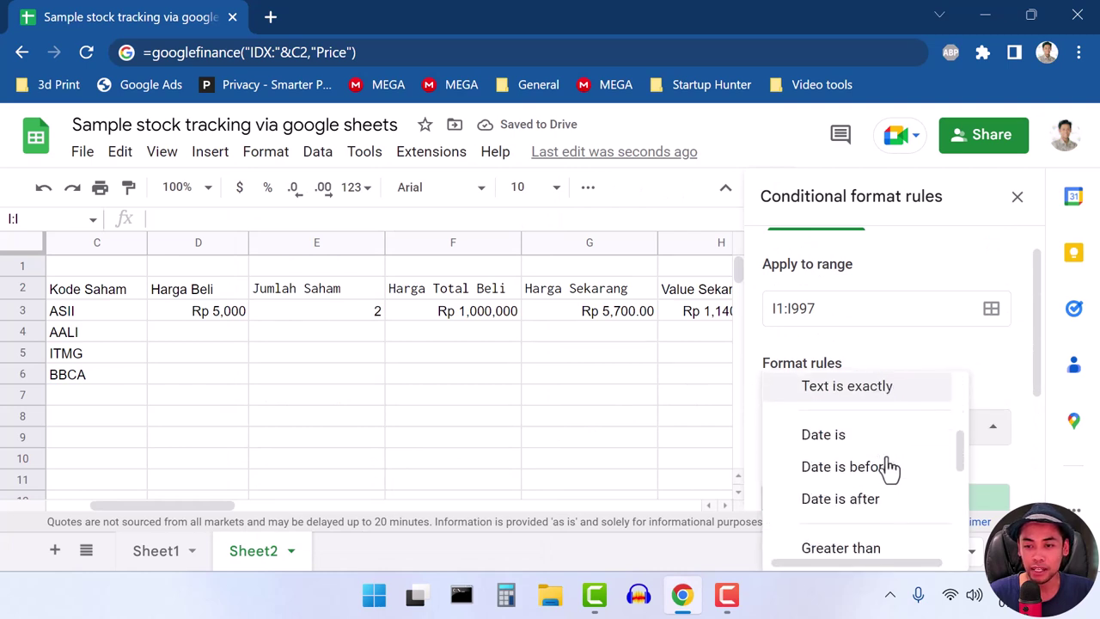
pyautogui.scroll(-1, 890, 468)
pyautogui.scroll(-1, 891, 473)
pyautogui.click(866, 513)
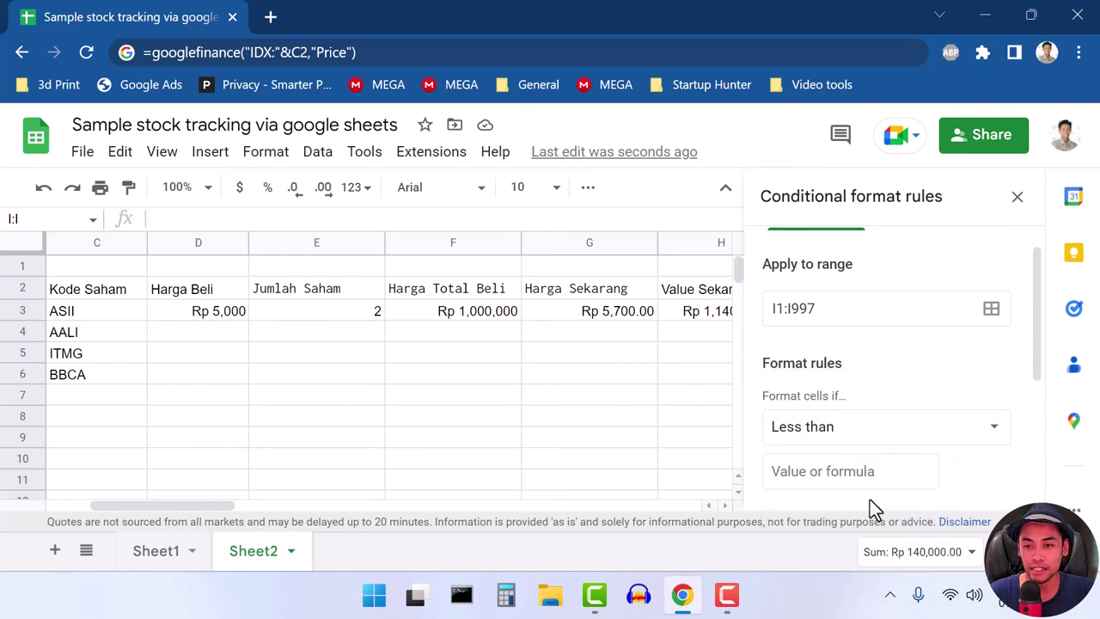
pyautogui.click(865, 471)
pyautogui.write('0')
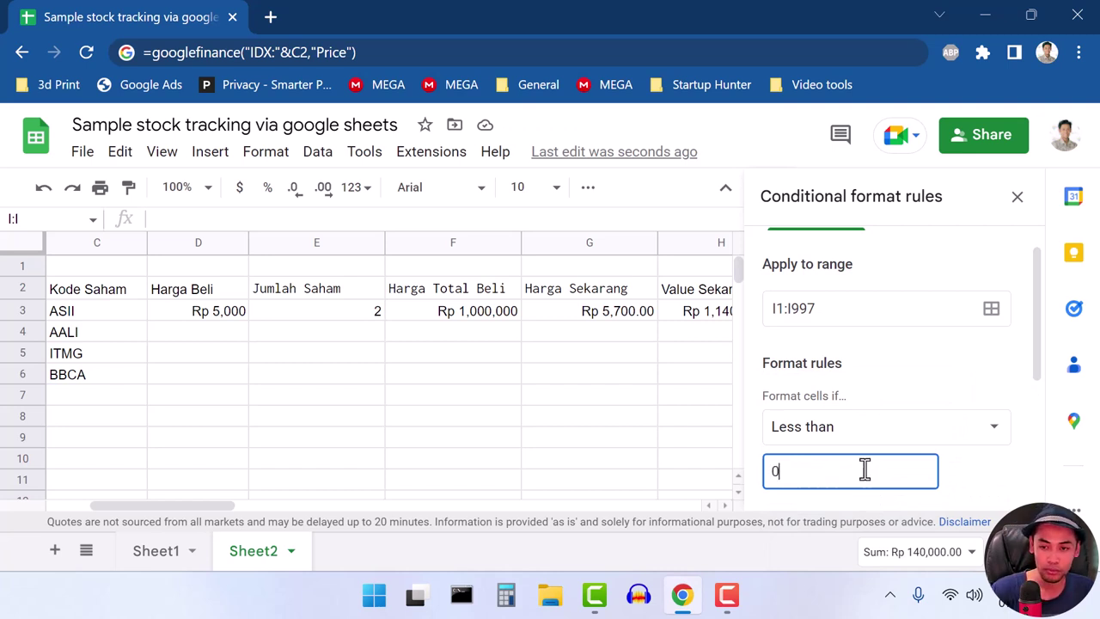
pyautogui.scroll(-3, 865, 468)
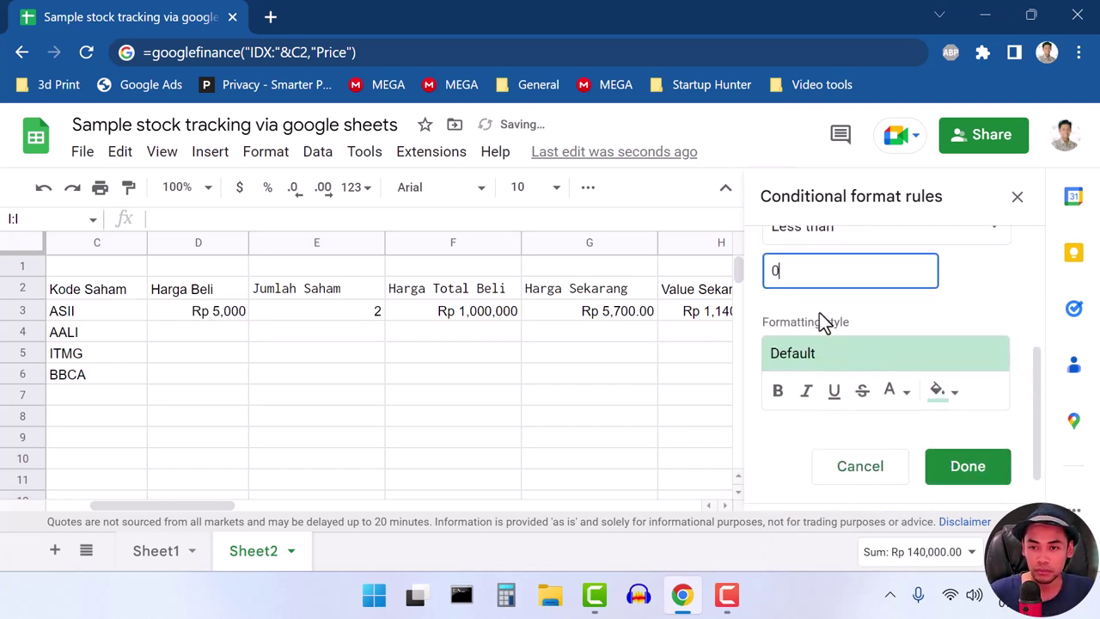
pyautogui.scroll(2, 822, 314)
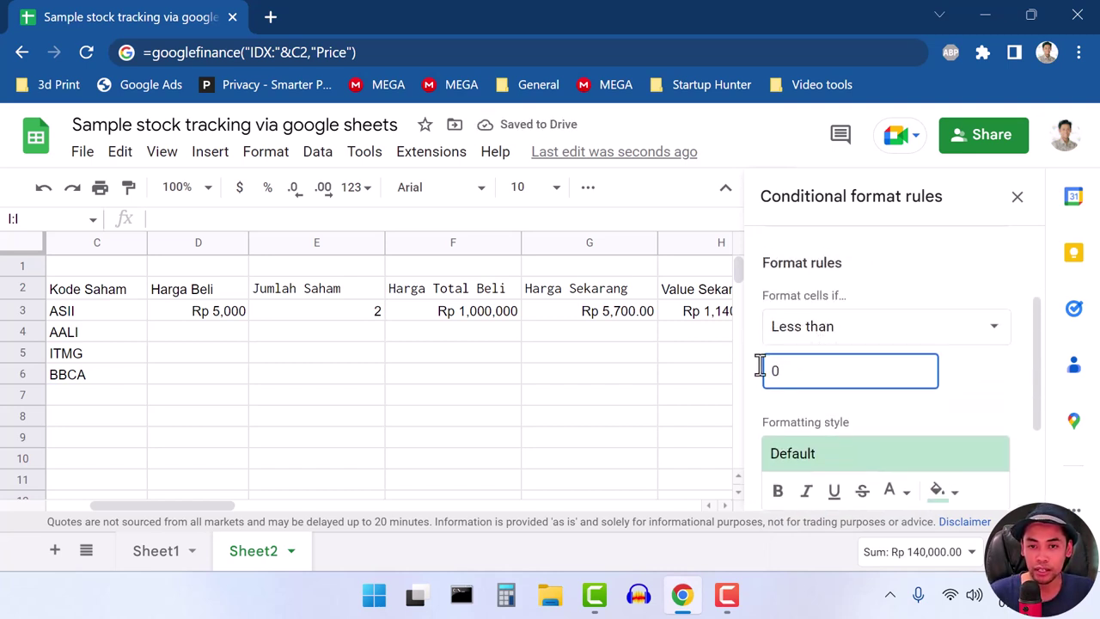
pyautogui.scroll(-2, 871, 410)
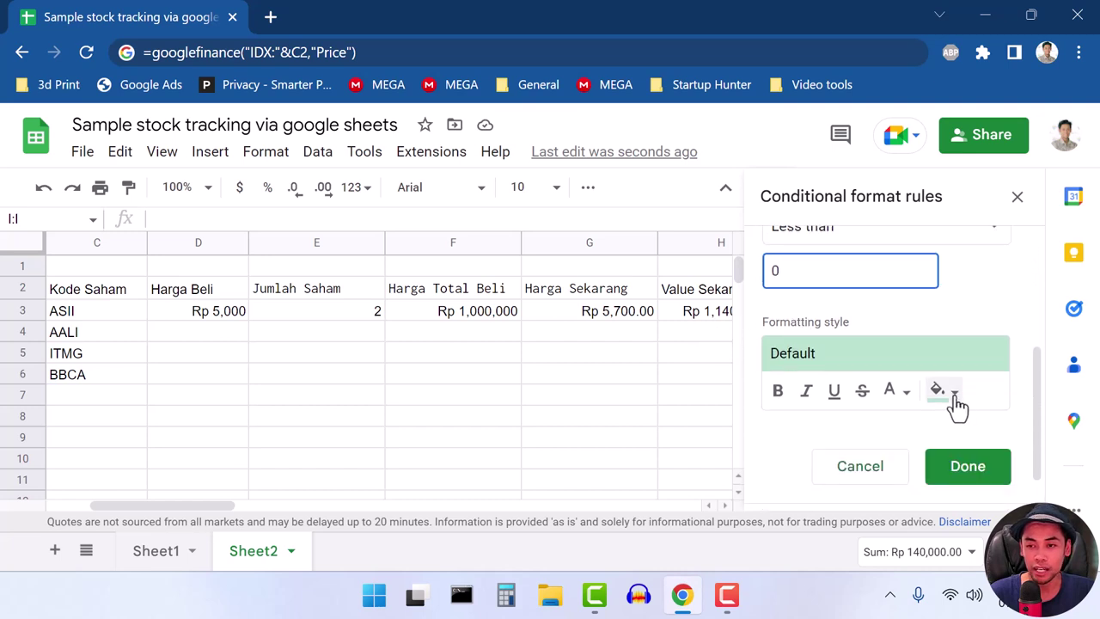
pyautogui.click(941, 402)
pyautogui.click(767, 479)
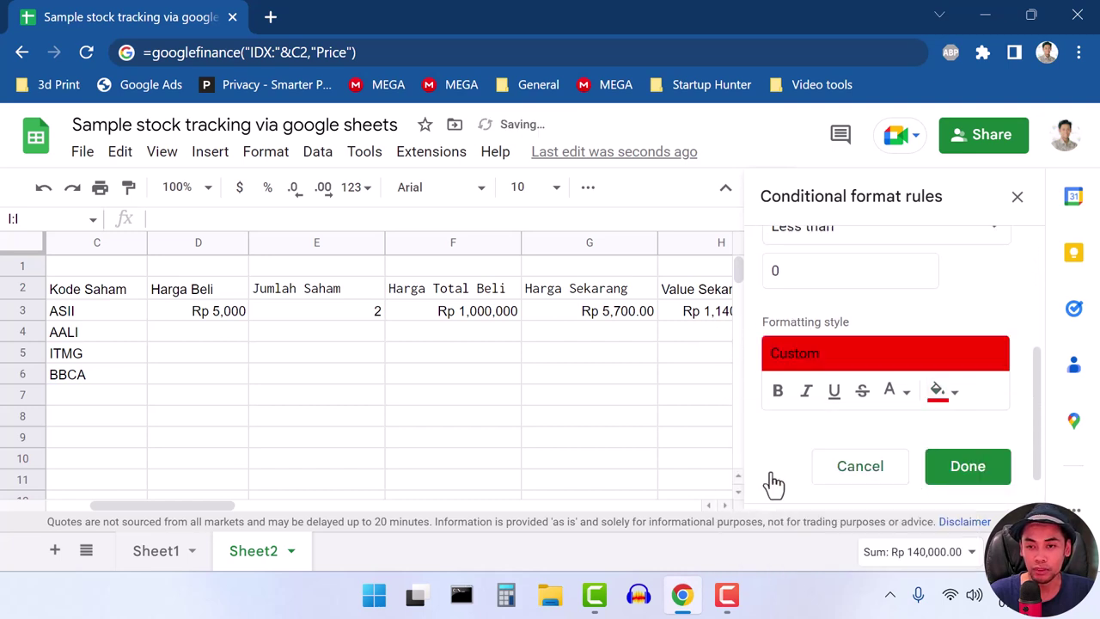
pyautogui.click(893, 395)
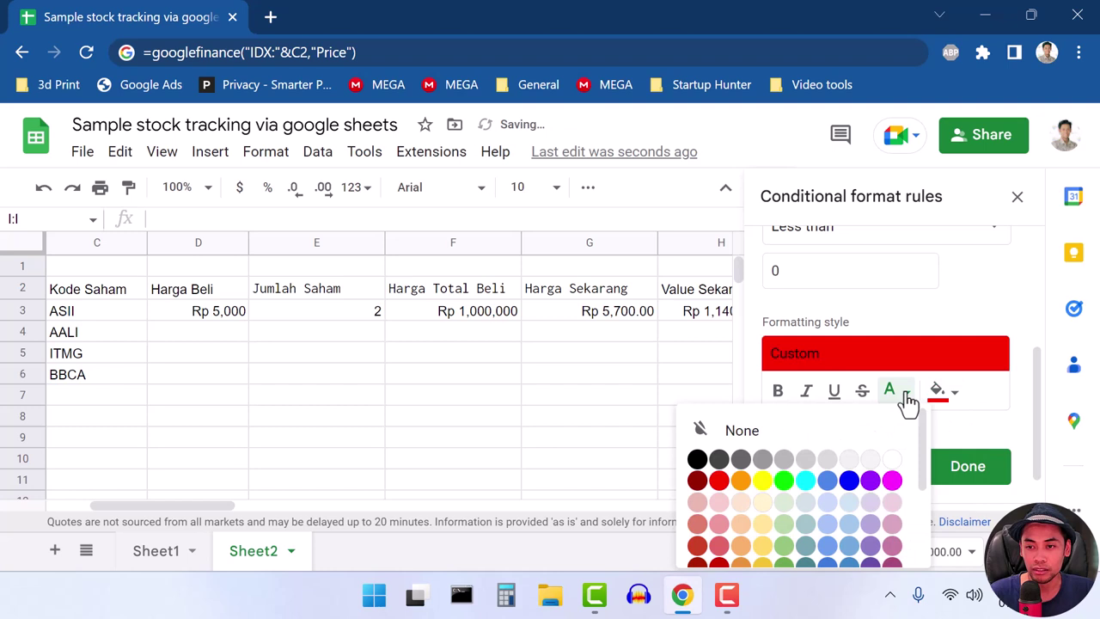
pyautogui.click(896, 461)
pyautogui.click(971, 468)
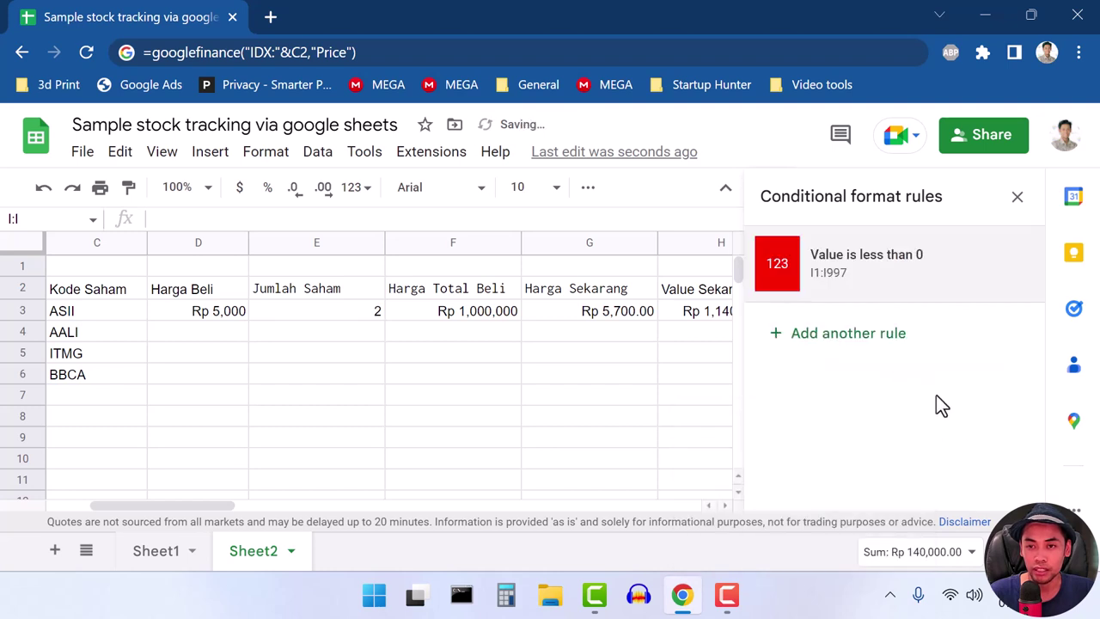
# Step: Add a second rule giving values greater than 0 a dark green fill
pyautogui.click(848, 354)
pyautogui.scroll(-2, 862, 386)
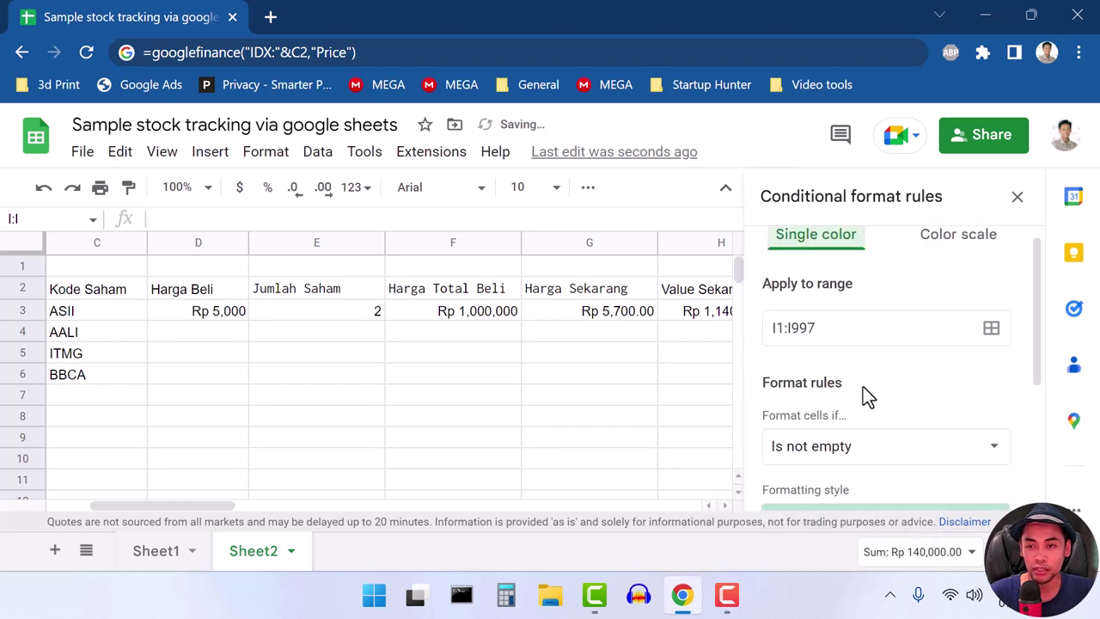
pyautogui.click(855, 374)
pyautogui.scroll(-2, 864, 397)
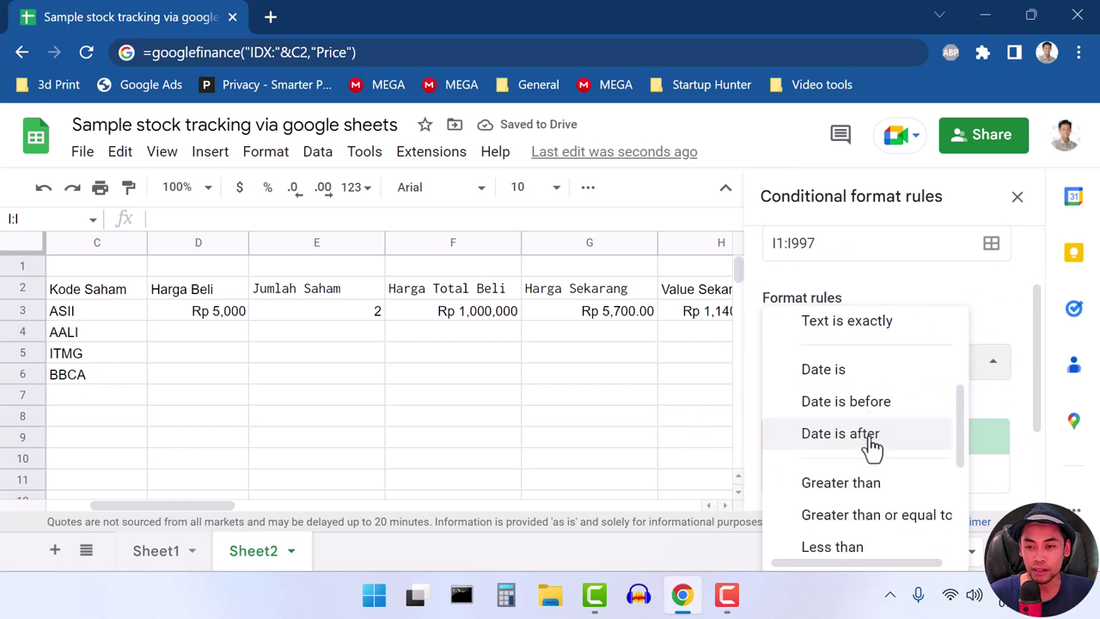
pyautogui.click(855, 483)
pyautogui.click(848, 405)
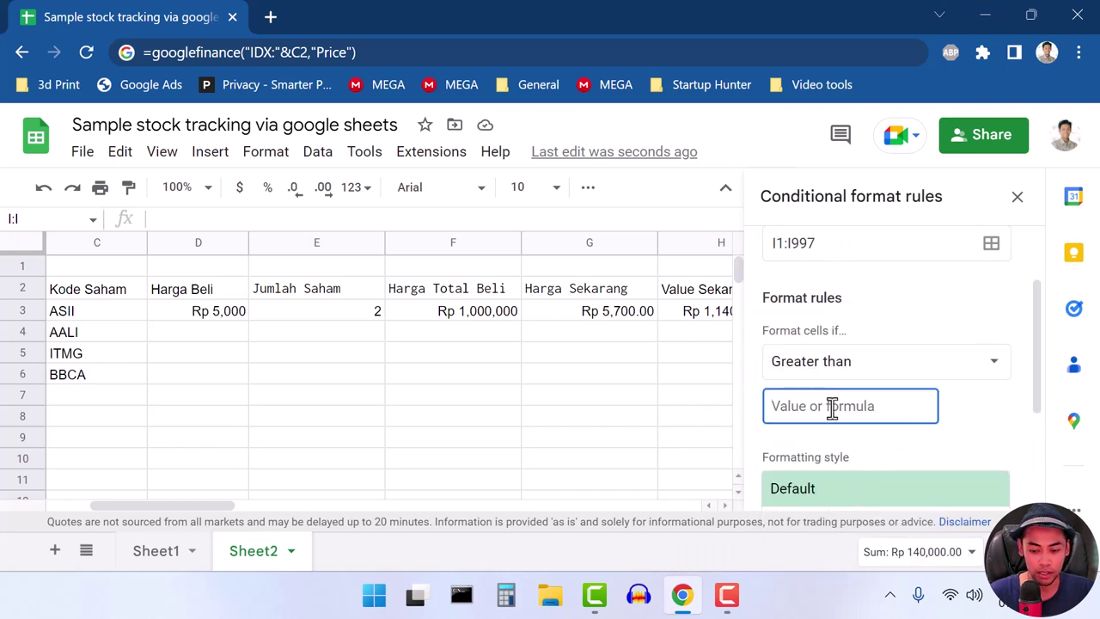
pyautogui.write('0')
pyautogui.scroll(-1, 838, 408)
pyautogui.scroll(-2, 852, 410)
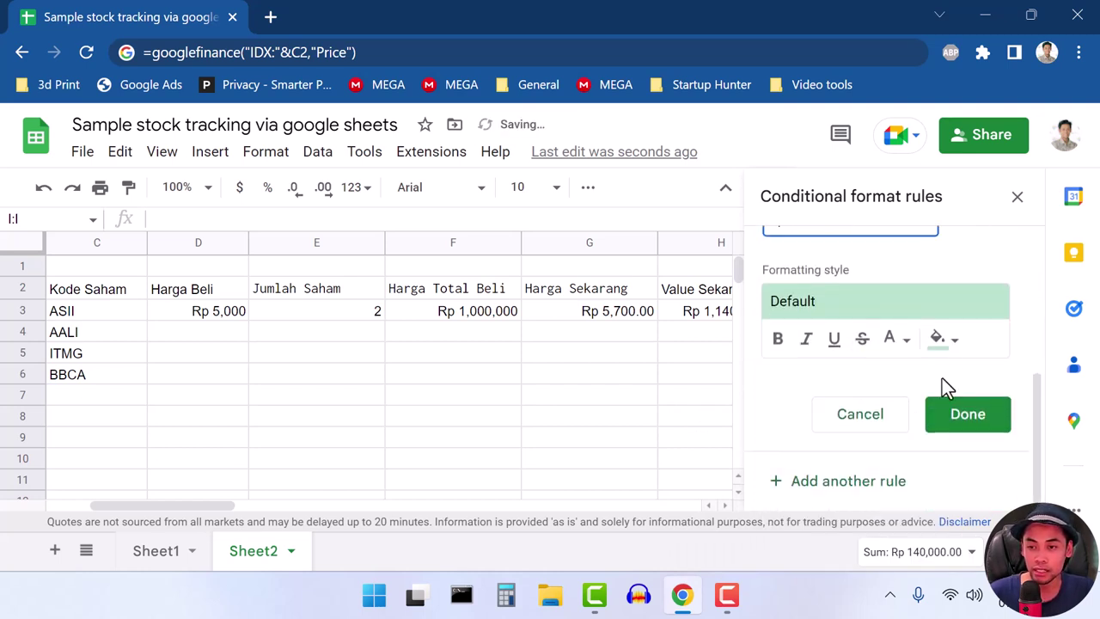
pyautogui.click(943, 338)
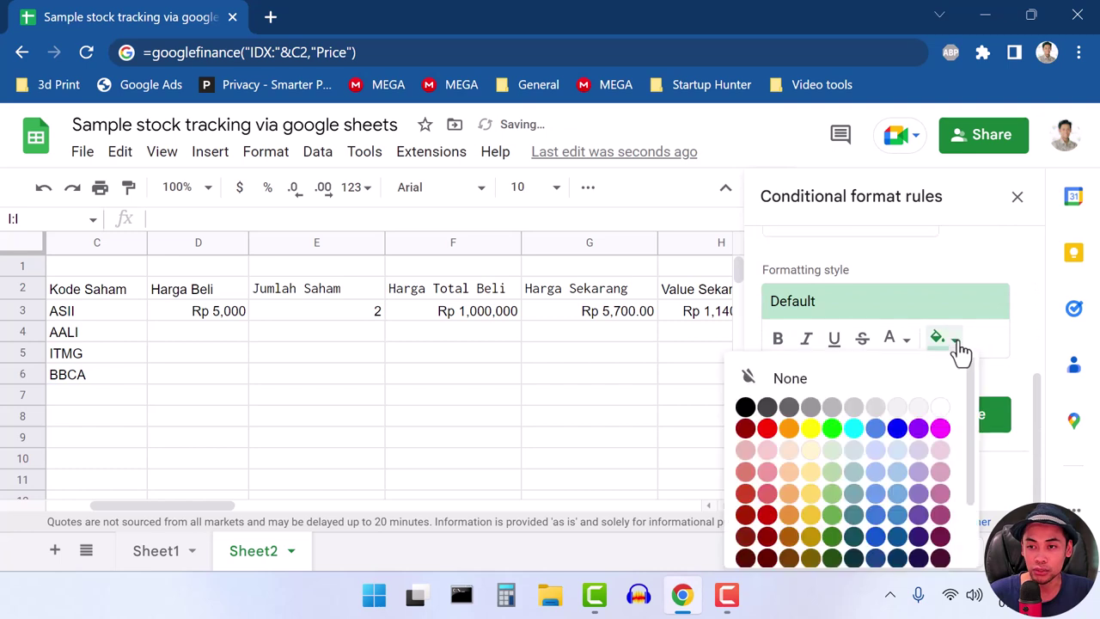
pyautogui.click(831, 536)
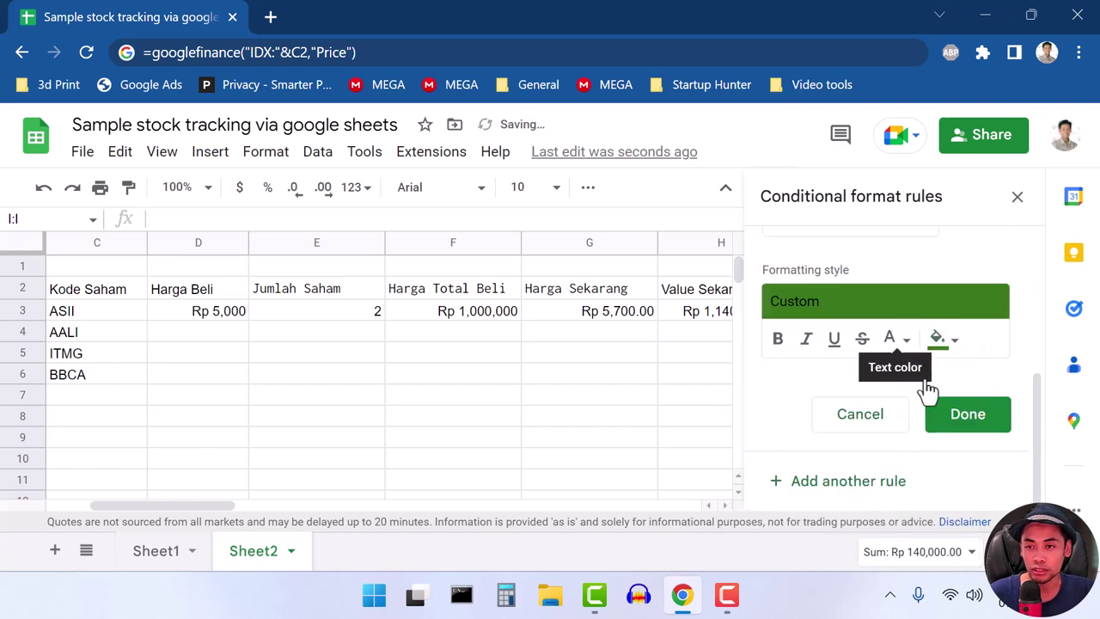
pyautogui.click(954, 414)
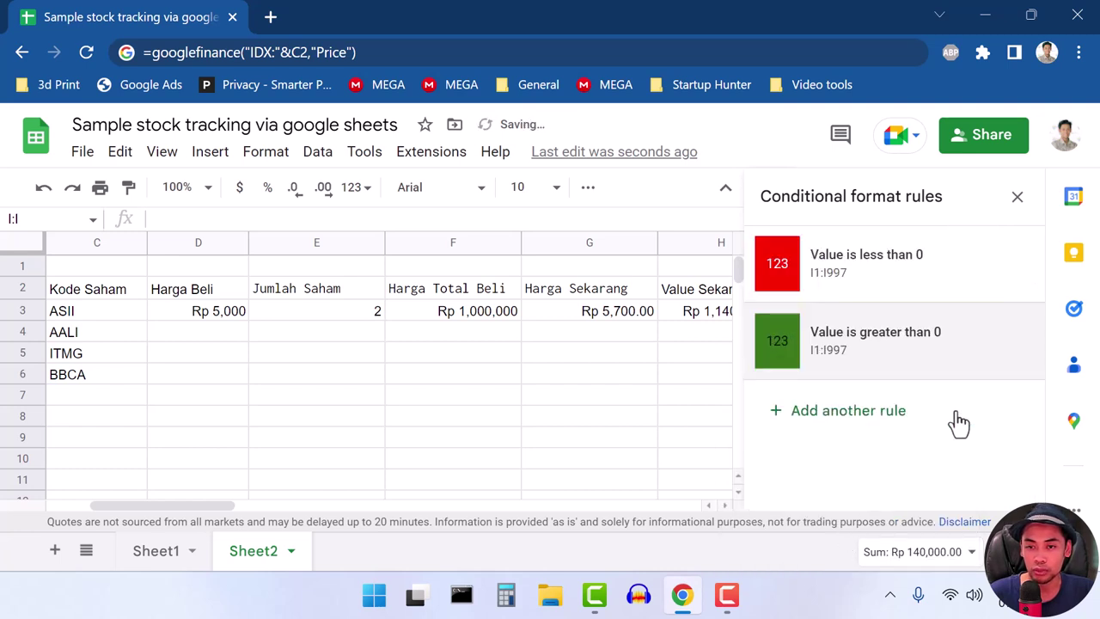
pyautogui.click(1017, 198)
pyautogui.scroll(-2, 816, 404)
pyautogui.scroll(2, 819, 404)
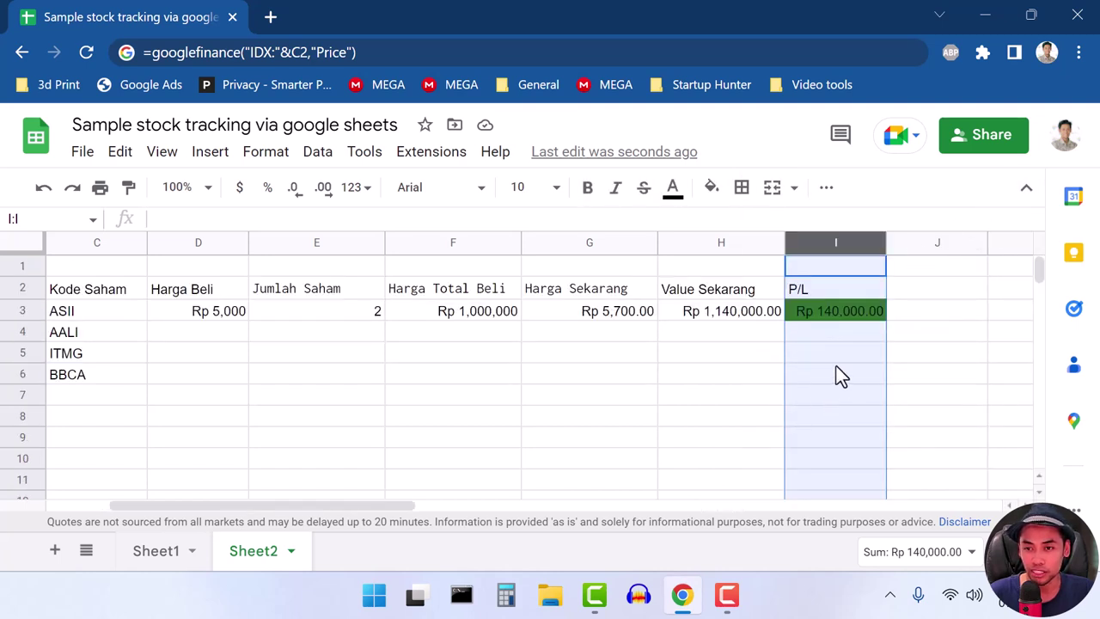
# Step: Fill the GOOGLEFINANCE price formula from G3 down to G6 for AALI, ITMG and BBCA
pyautogui.click(838, 372)
pyautogui.click(845, 311)
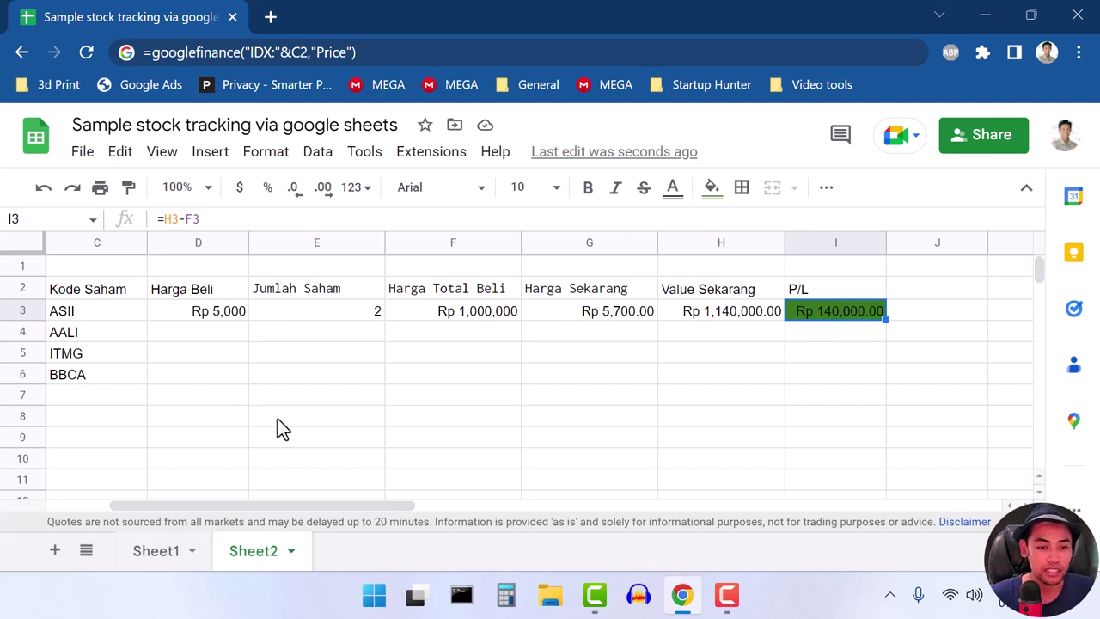
pyautogui.moveTo(304, 506); pyautogui.dragTo(241, 505)
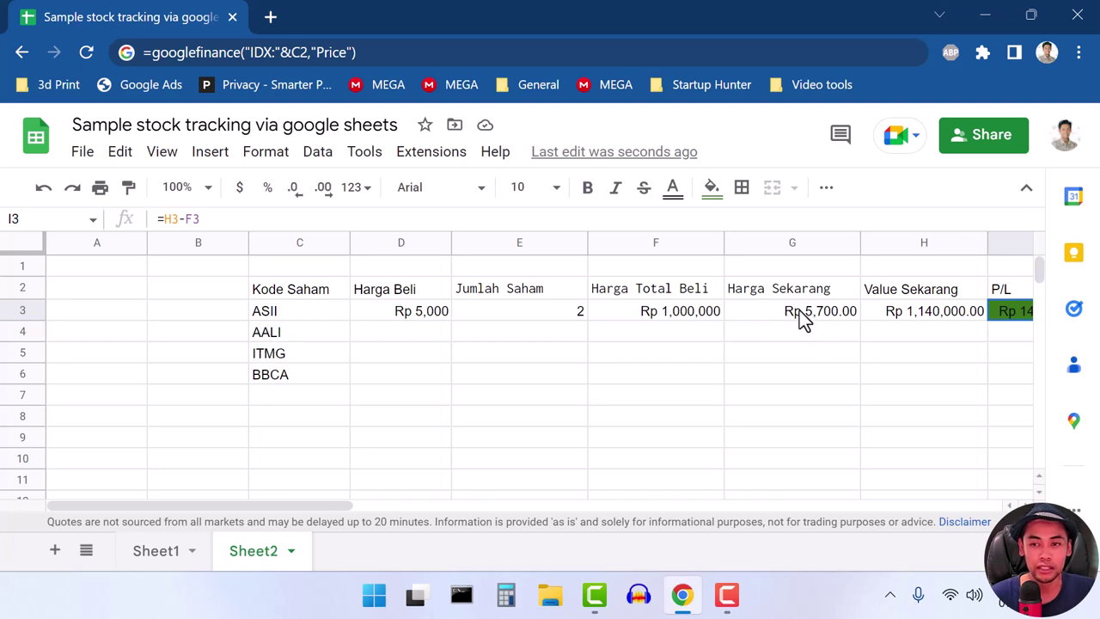
pyautogui.click(799, 310)
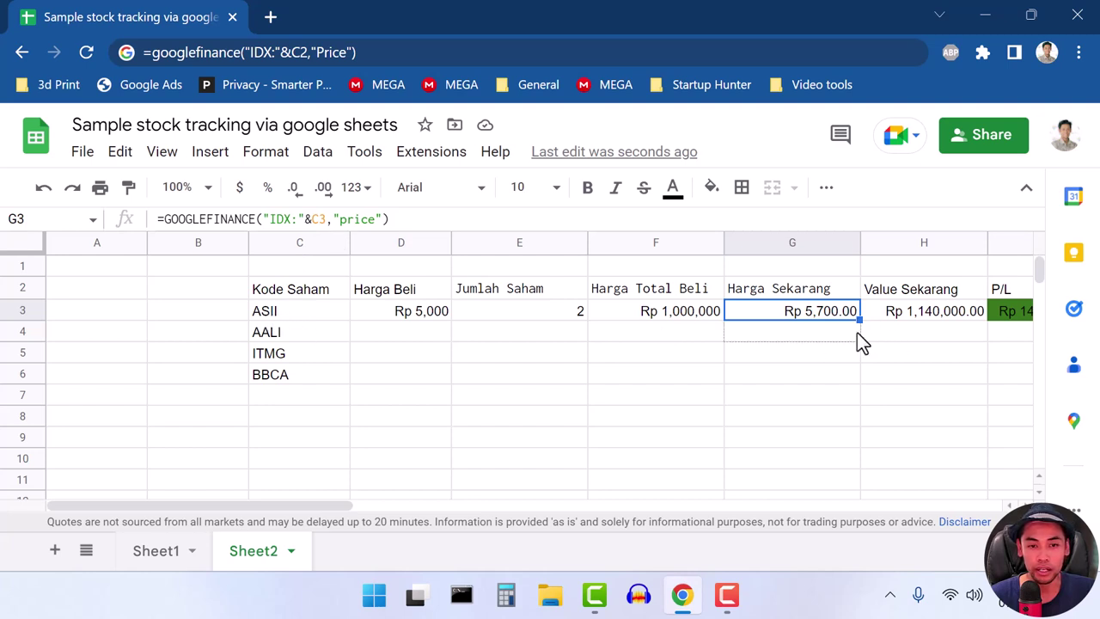
pyautogui.moveTo(858, 333); pyautogui.dragTo(849, 384)
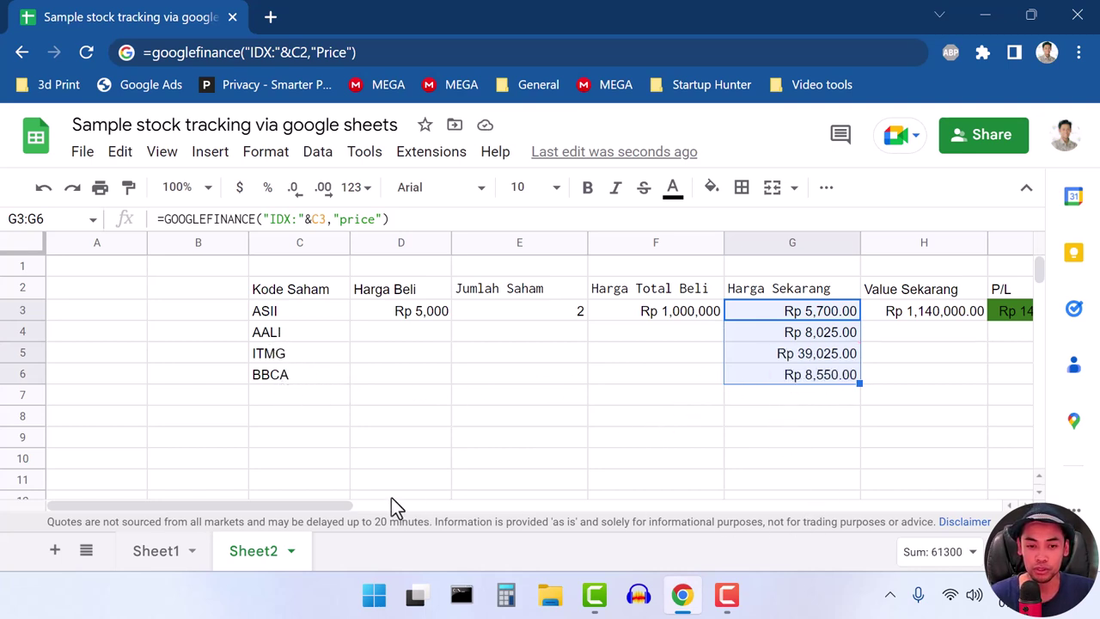
pyautogui.moveTo(316, 509); pyautogui.dragTo(406, 506)
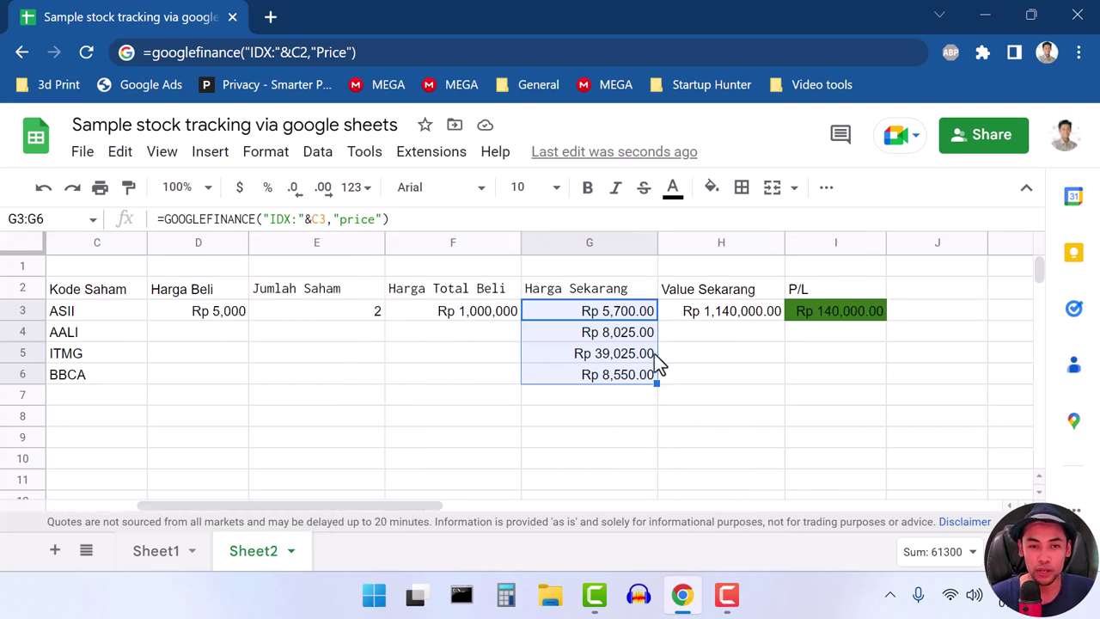
pyautogui.moveTo(360, 507); pyautogui.dragTo(280, 507)
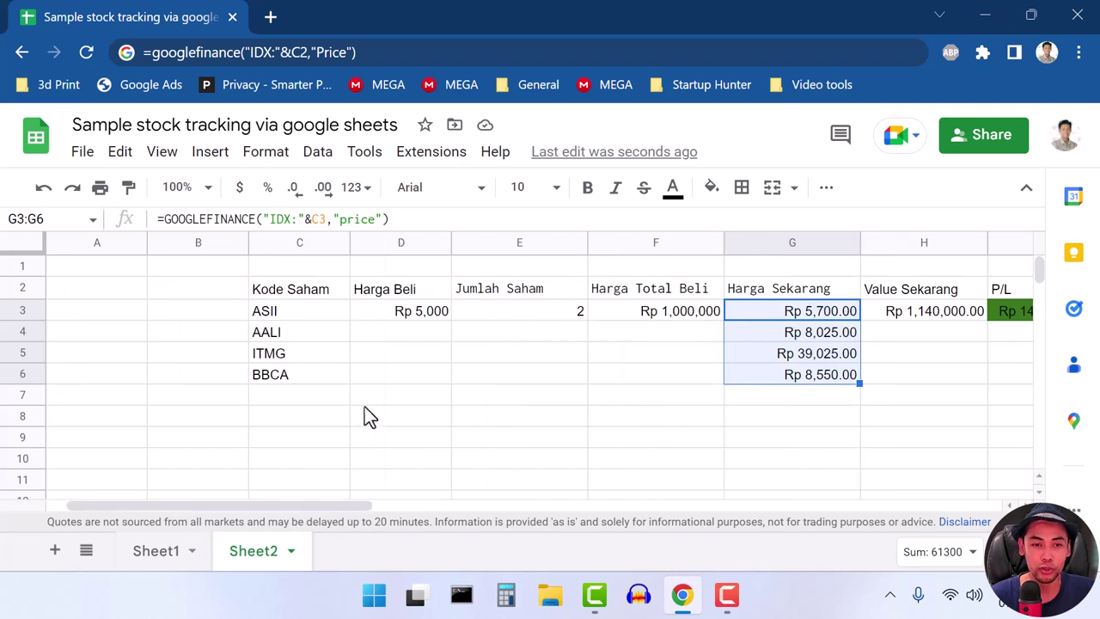
# Step: Enter buy prices 7,000, 40,000 and 5,000 for AALI, ITMG and BBCA in D4:D6
pyautogui.click(389, 334)
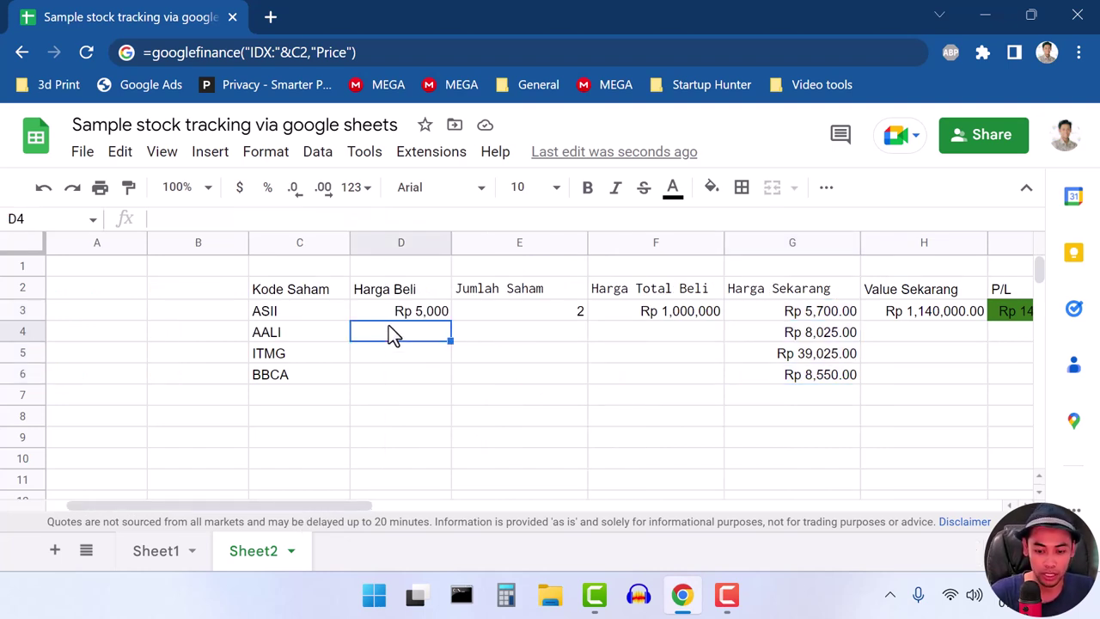
pyautogui.write('70000')
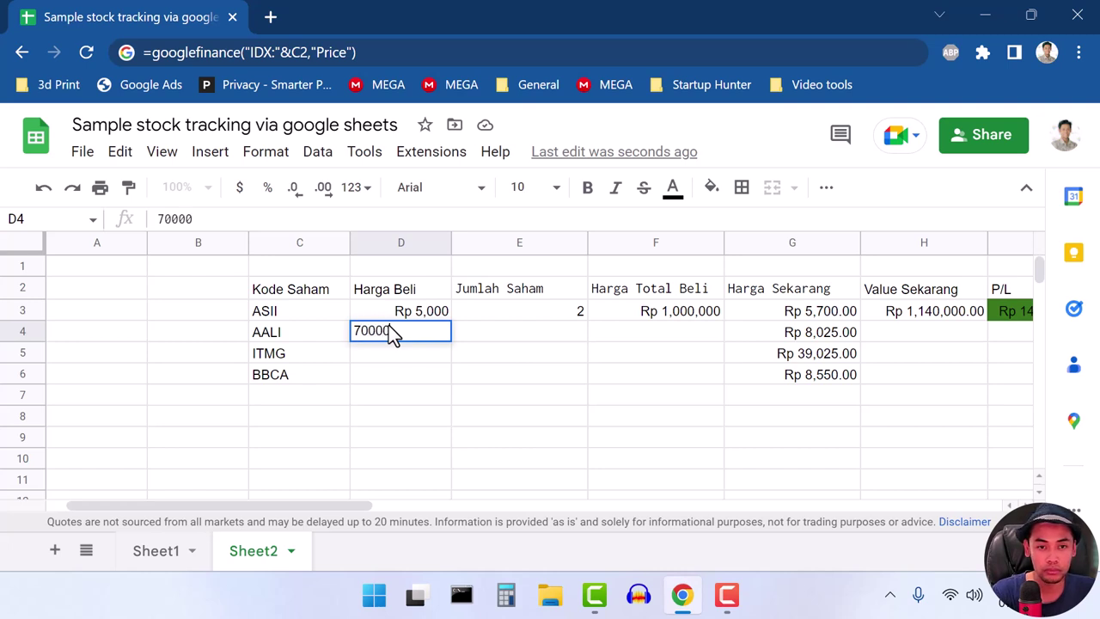
pyautogui.press('BackSpace')
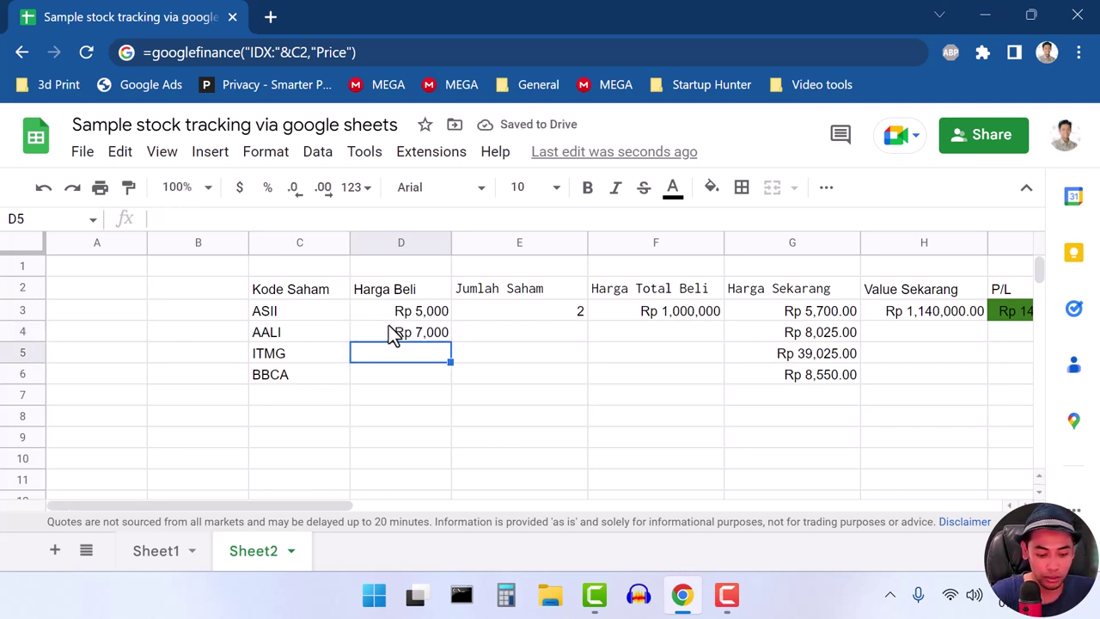
pyautogui.write('400')
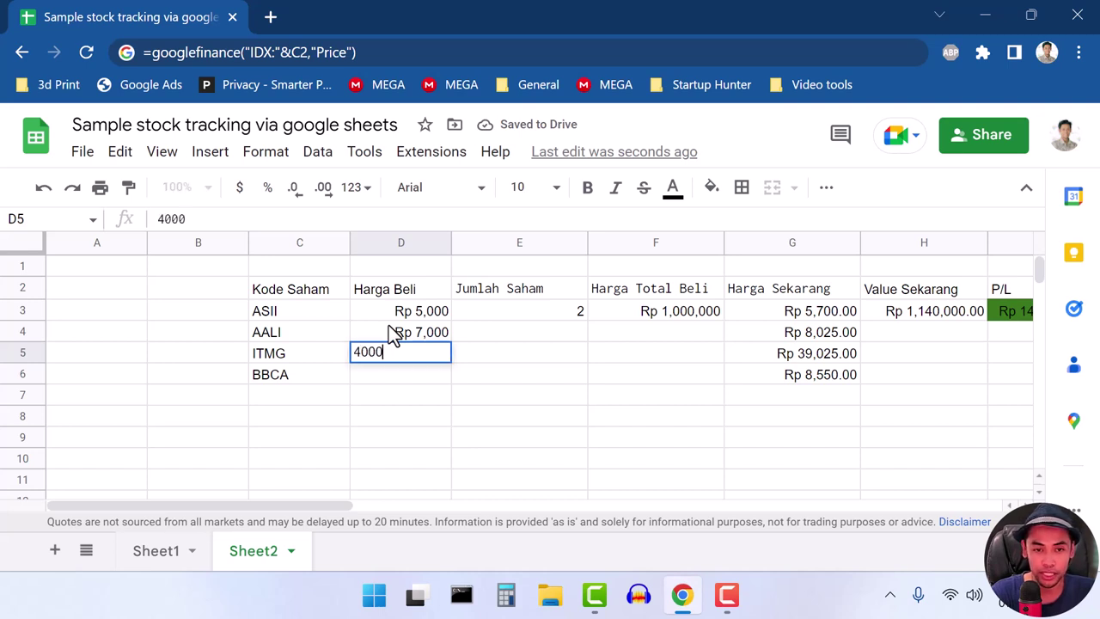
pyautogui.write('0')
pyautogui.press('Return')
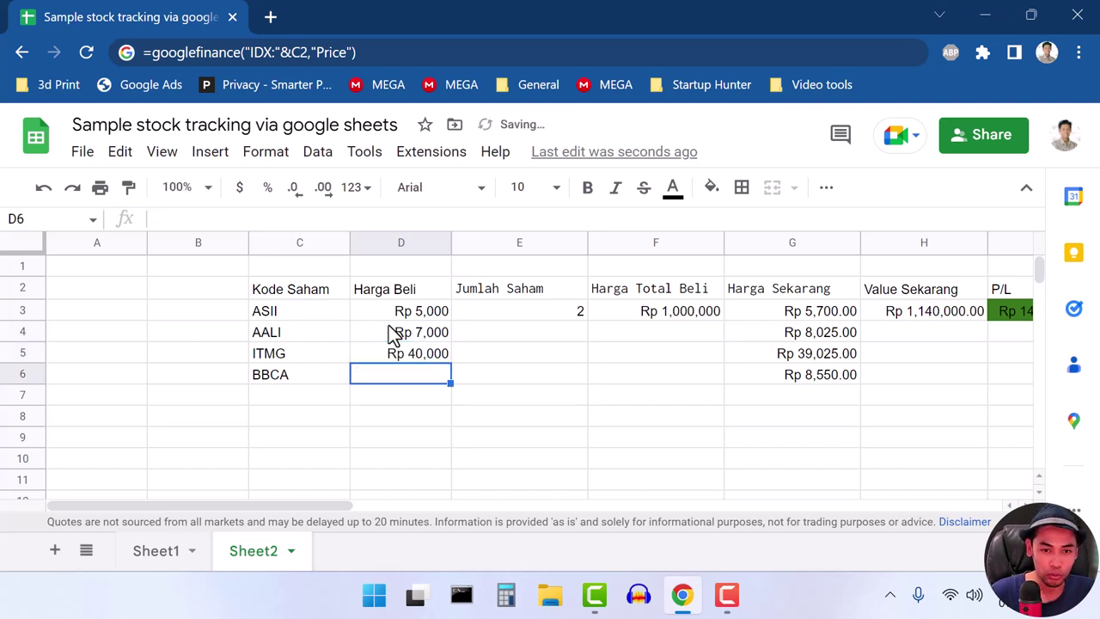
pyautogui.write('5')
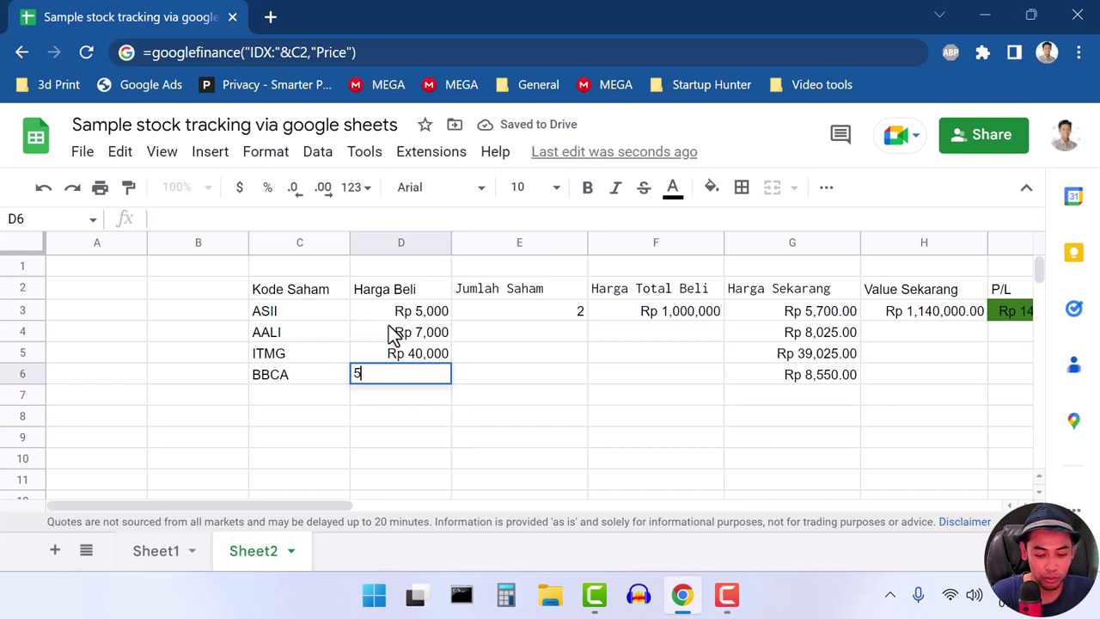
pyautogui.write('000')
pyautogui.press('Return')
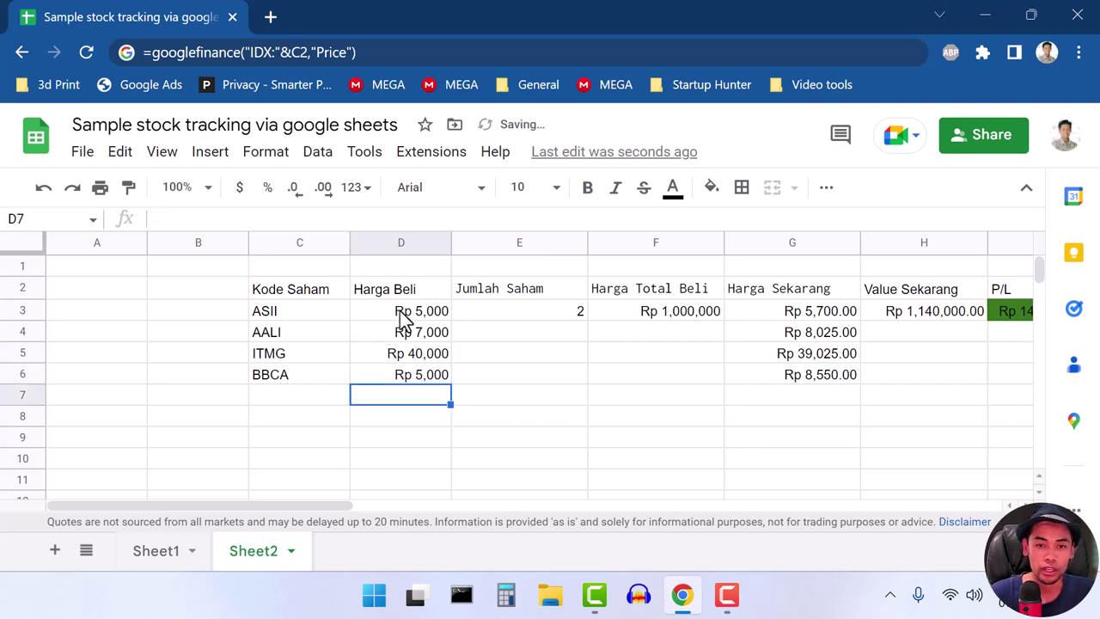
# Step: Enter share counts 3, 7 and 9 in E4:E6 and show them without decimals
pyautogui.click(576, 342)
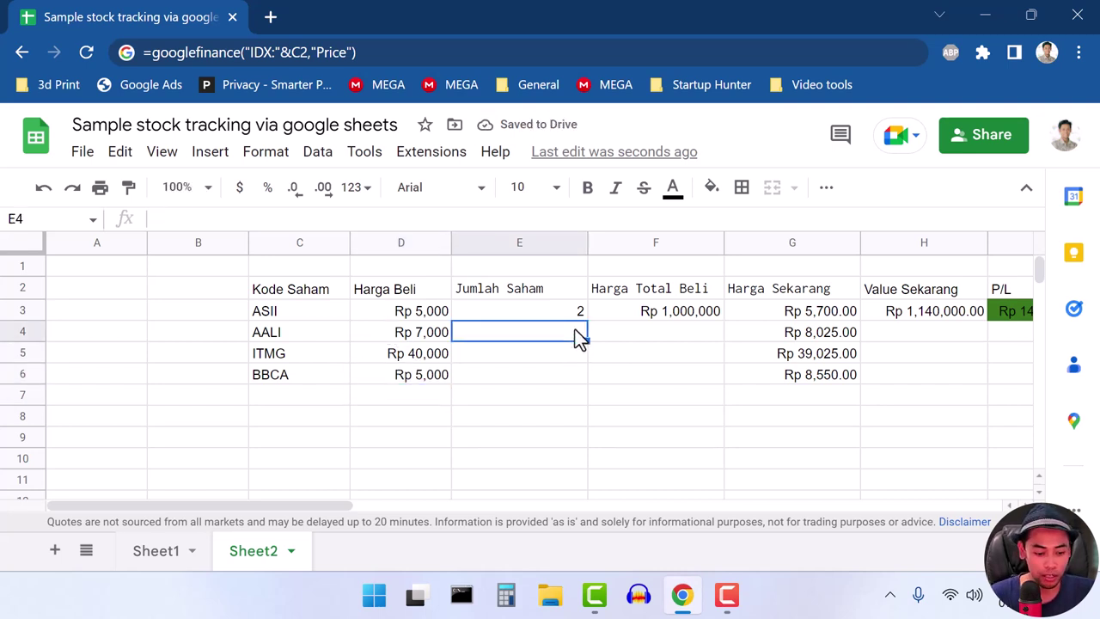
pyautogui.write('3')
pyautogui.press('Return')
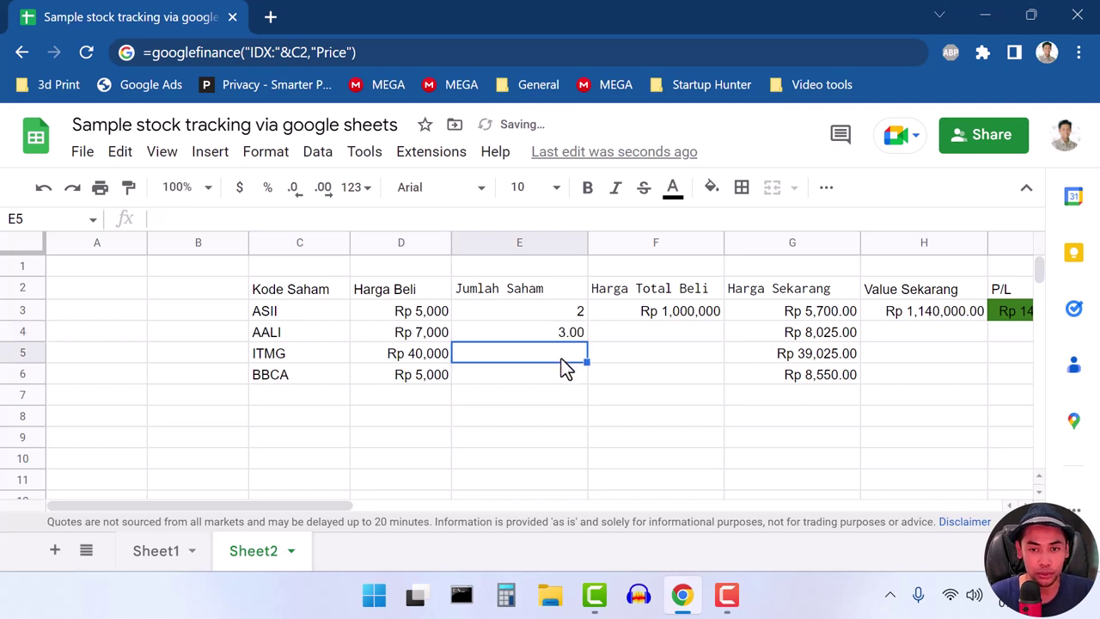
pyautogui.write('7')
pyautogui.press('Return')
pyautogui.write('9')
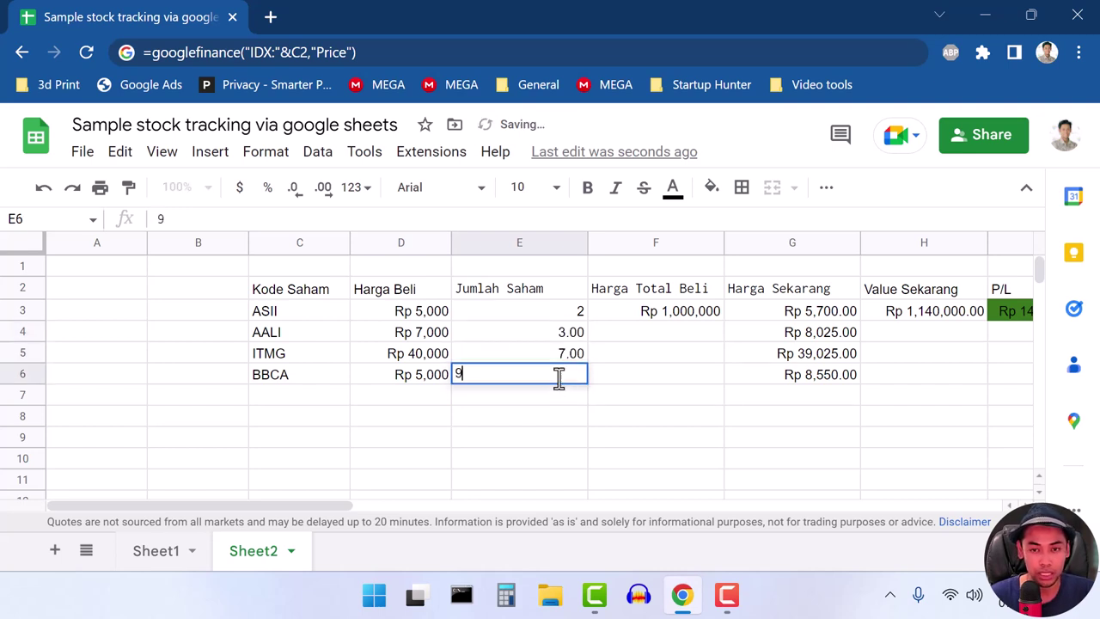
pyautogui.press('Return')
pyautogui.moveTo(575, 382); pyautogui.dragTo(568, 336)
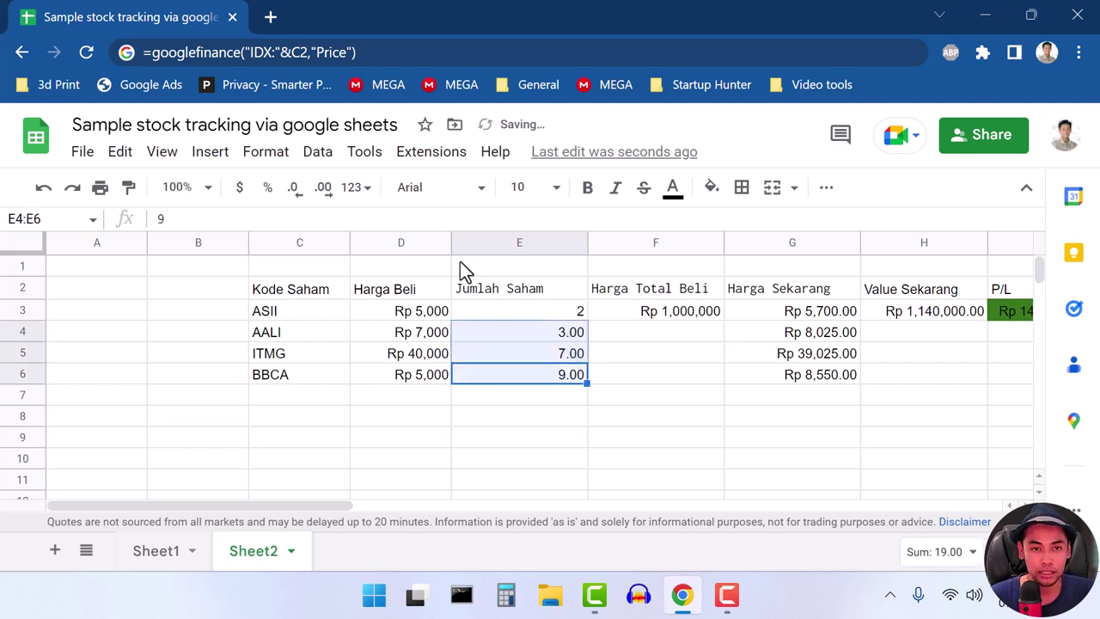
pyautogui.click(293, 187)
pyautogui.click(293, 187)
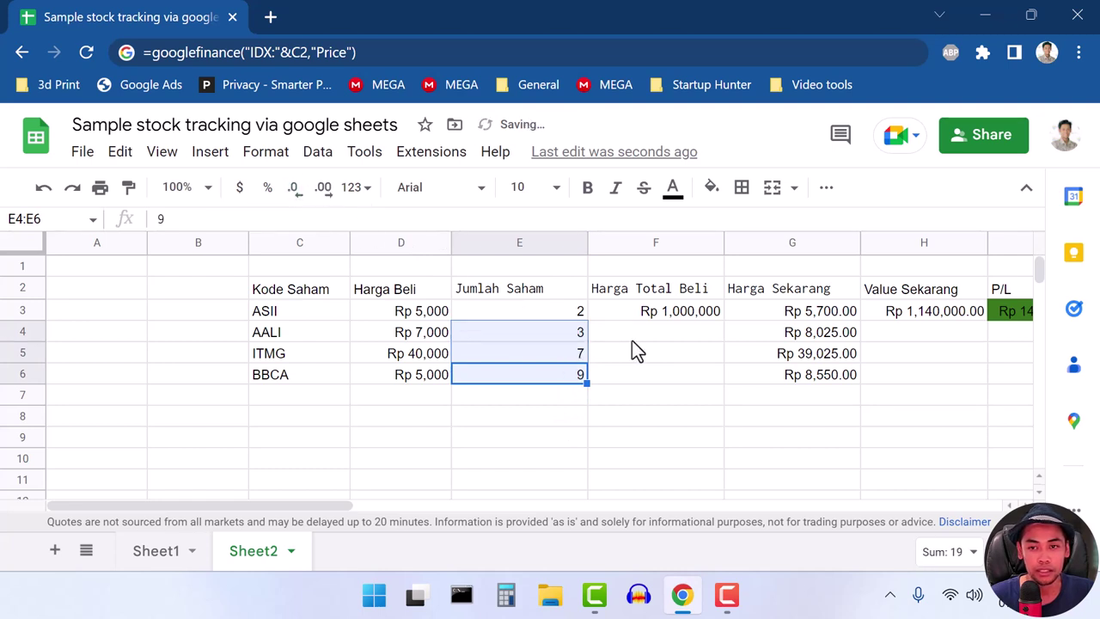
pyautogui.click(696, 353)
# Step: Fill the total buy, current value and P/L formulas from row 3 down to row 6 for AALI, ITMG and BBCA
pyautogui.click(691, 312)
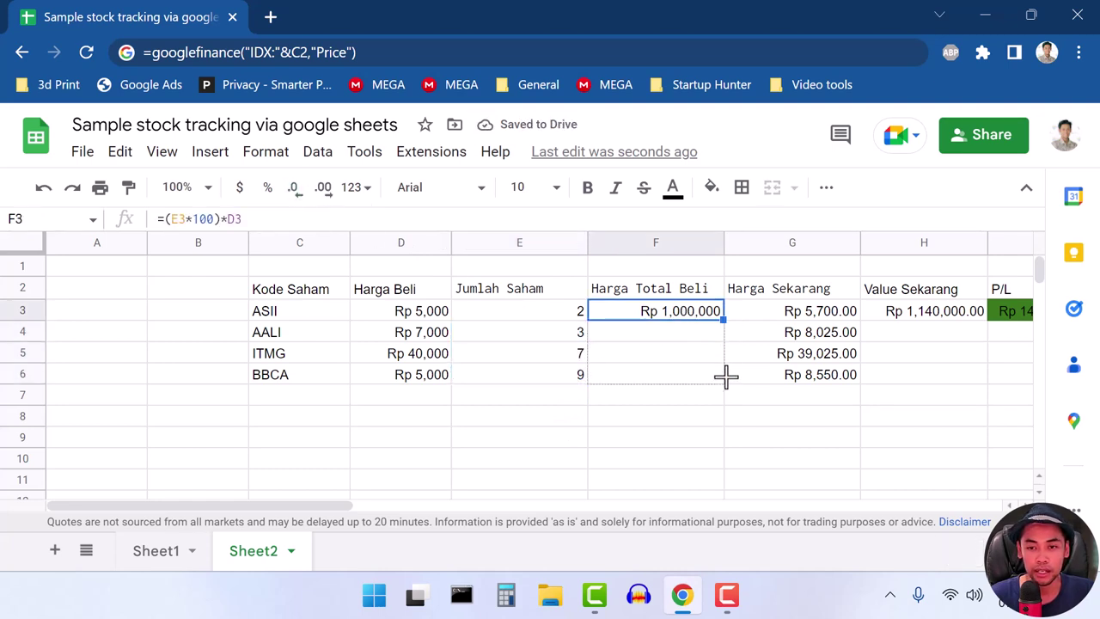
pyautogui.moveTo(724, 316); pyautogui.dragTo(726, 378)
pyautogui.moveTo(289, 504); pyautogui.dragTo(426, 503)
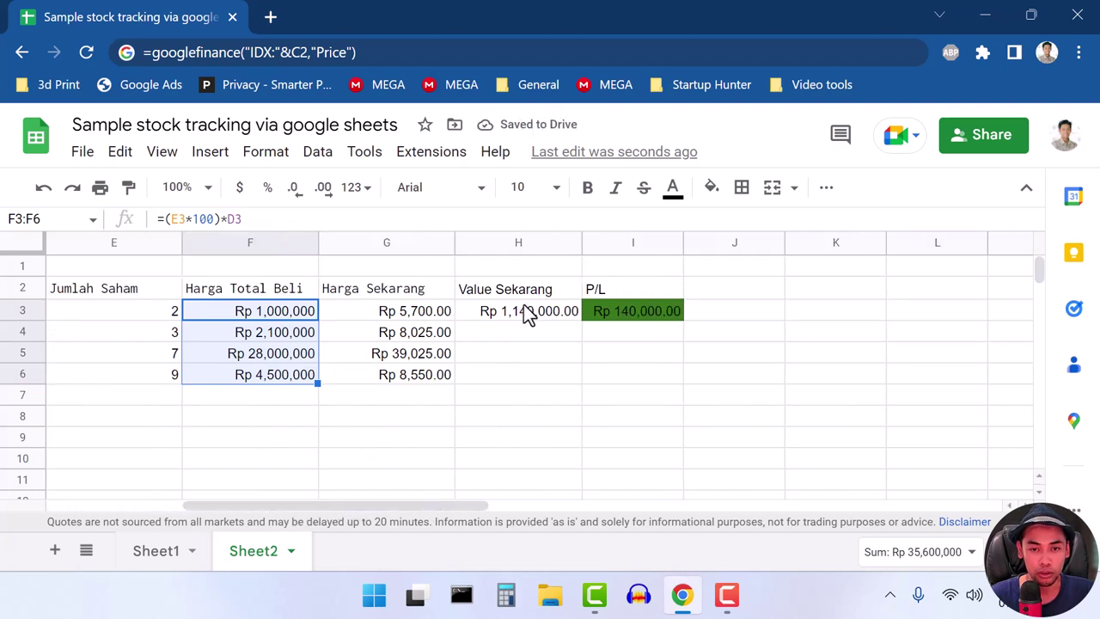
pyautogui.click(528, 313)
pyautogui.moveTo(581, 319); pyautogui.dragTo(581, 378)
pyautogui.click(656, 315)
pyautogui.moveTo(683, 319); pyautogui.dragTo(676, 375)
pyautogui.moveTo(412, 506)
pyautogui.mouseDown()
pyautogui.moveTo(389, 505)
pyautogui.moveTo(508, 494)
pyautogui.mouseUp()
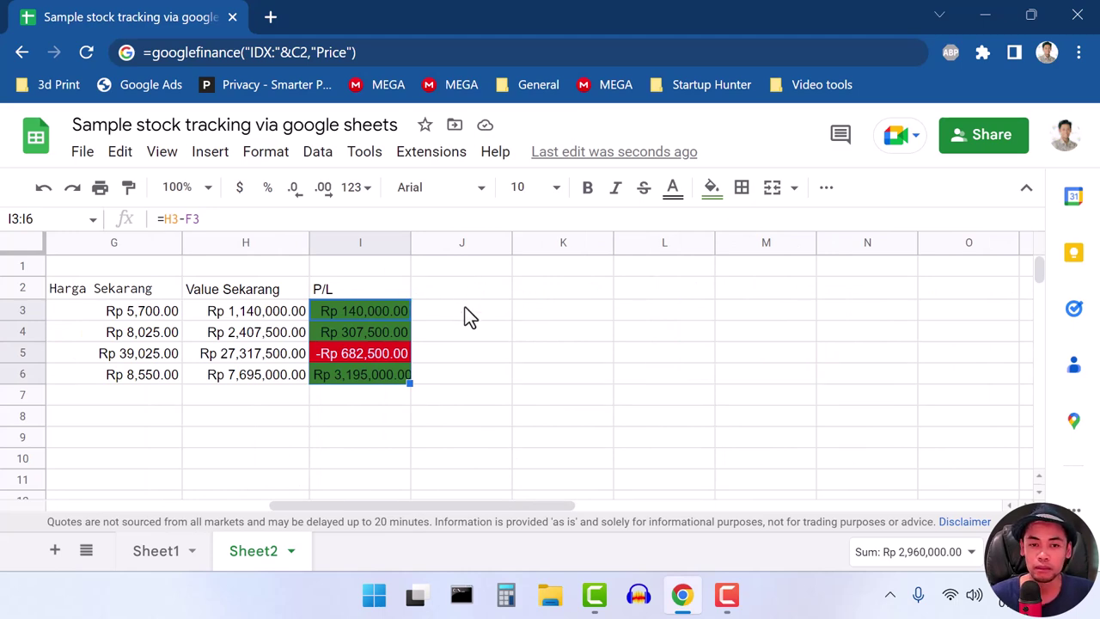
pyautogui.moveTo(479, 504); pyautogui.dragTo(328, 502)
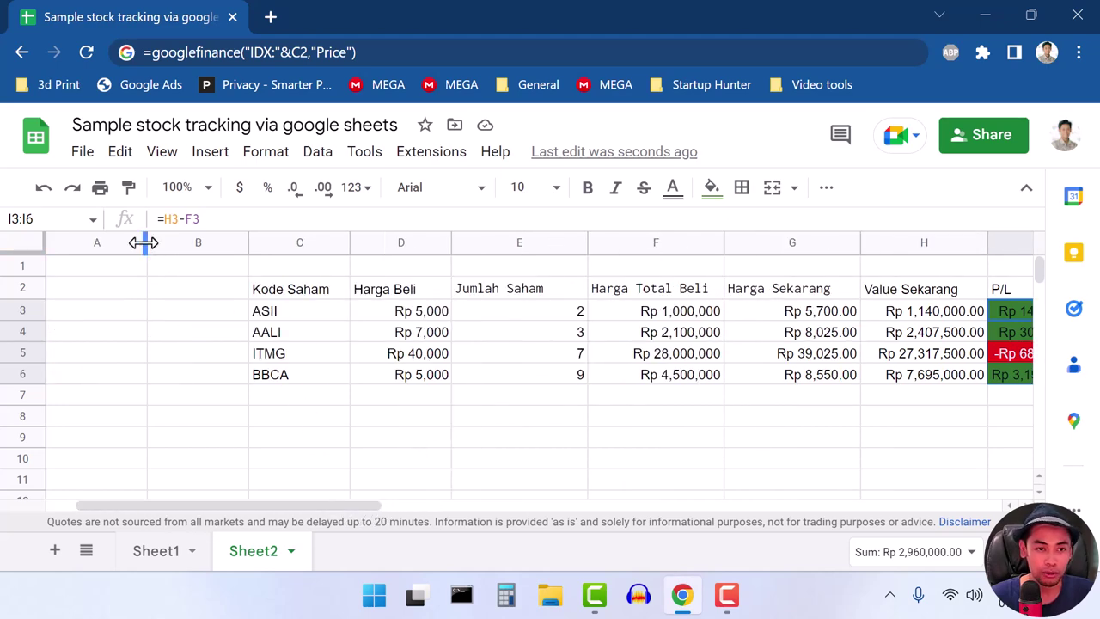
# Step: Delete the empty first column, then narrow the Jumlah Saham column and the new empty column A
pyautogui.rightClick(112, 245)
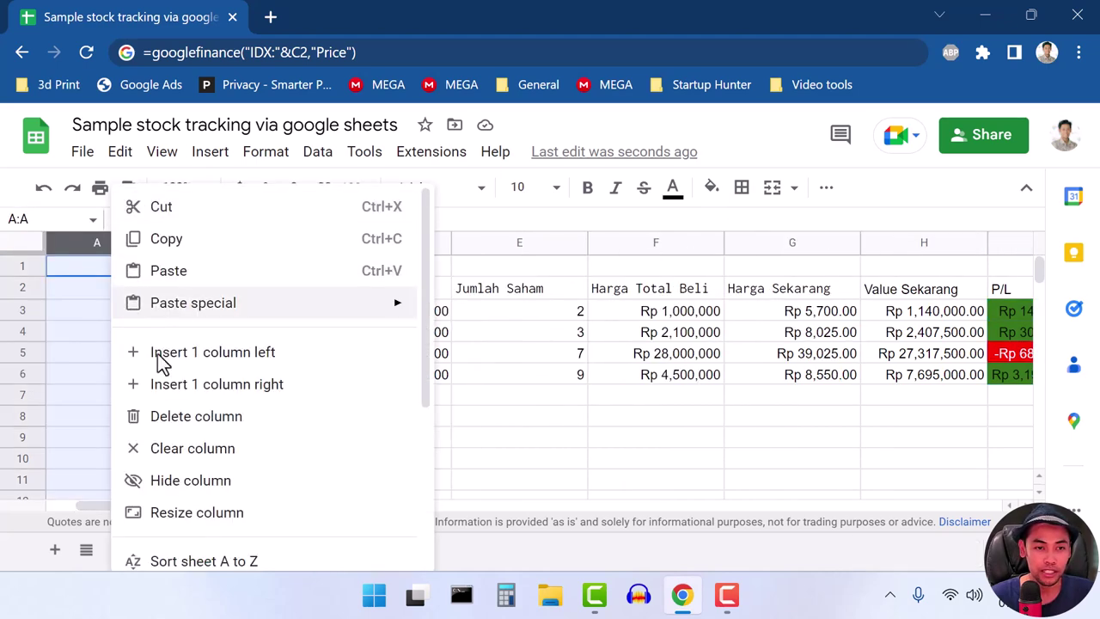
pyautogui.click(223, 418)
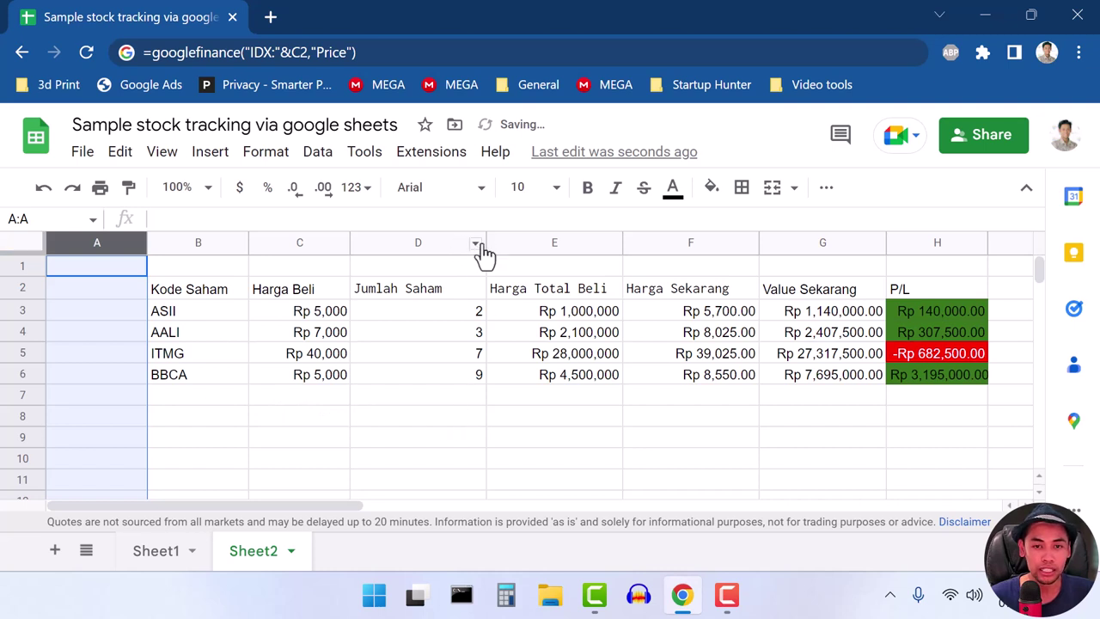
pyautogui.moveTo(485, 243); pyautogui.dragTo(450, 246)
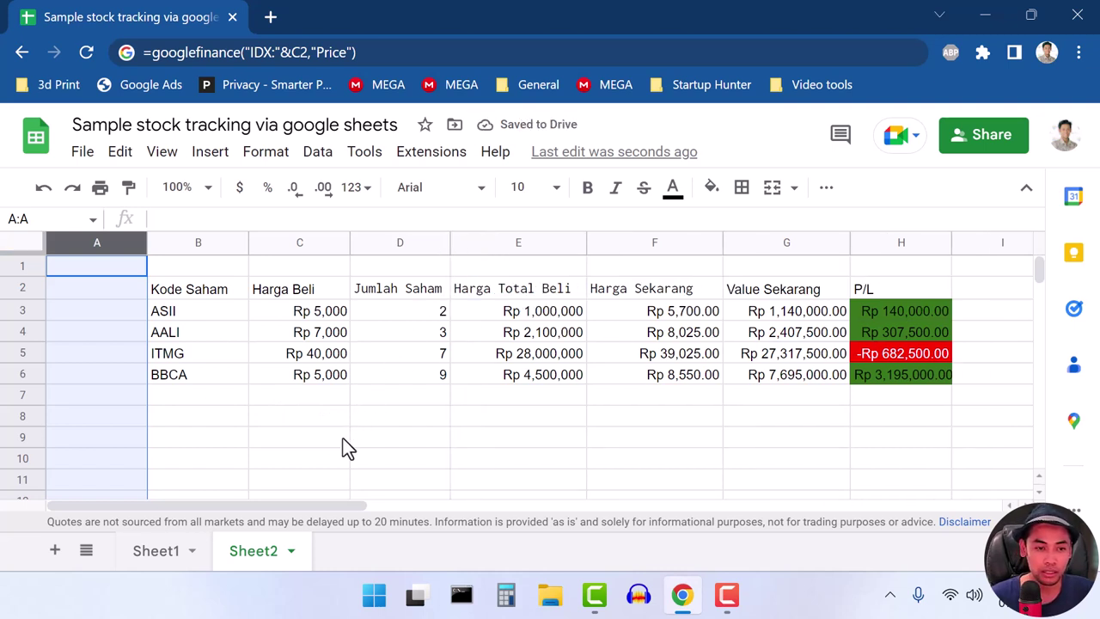
pyautogui.moveTo(147, 237); pyautogui.dragTo(95, 240)
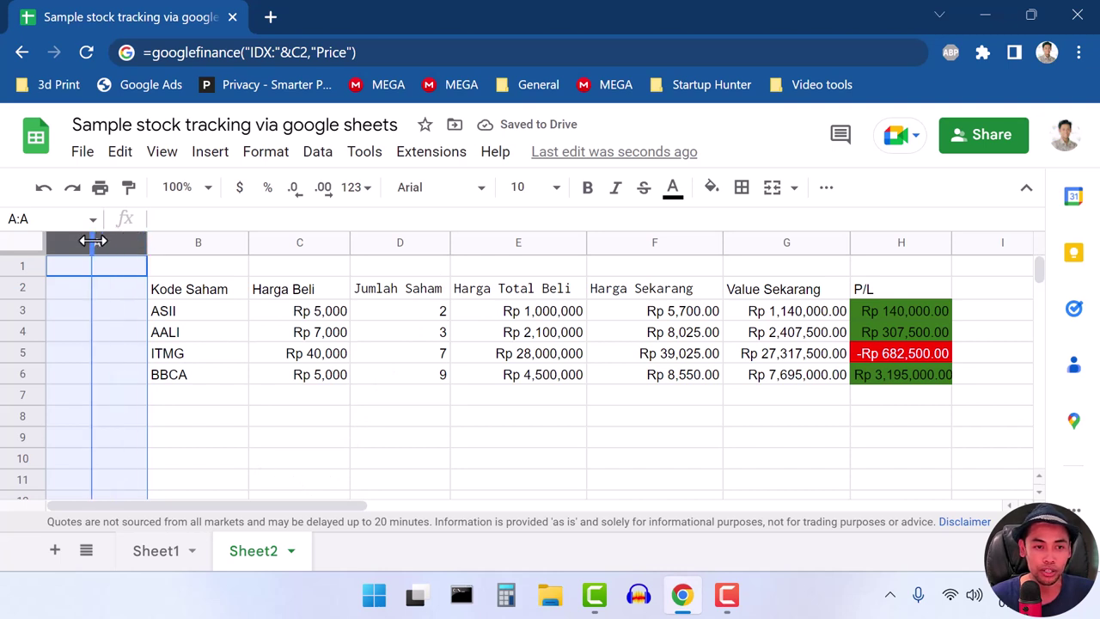
# Step: Widen the P/L column to fit its values and select the whole stock table
pyautogui.click(510, 440)
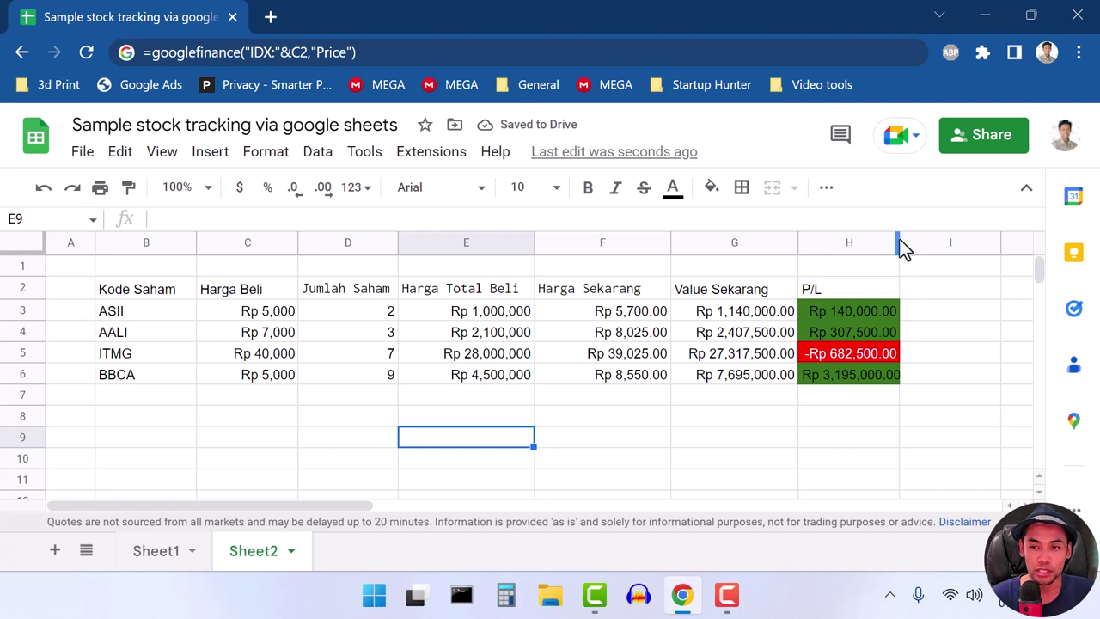
pyautogui.moveTo(902, 244); pyautogui.dragTo(914, 245)
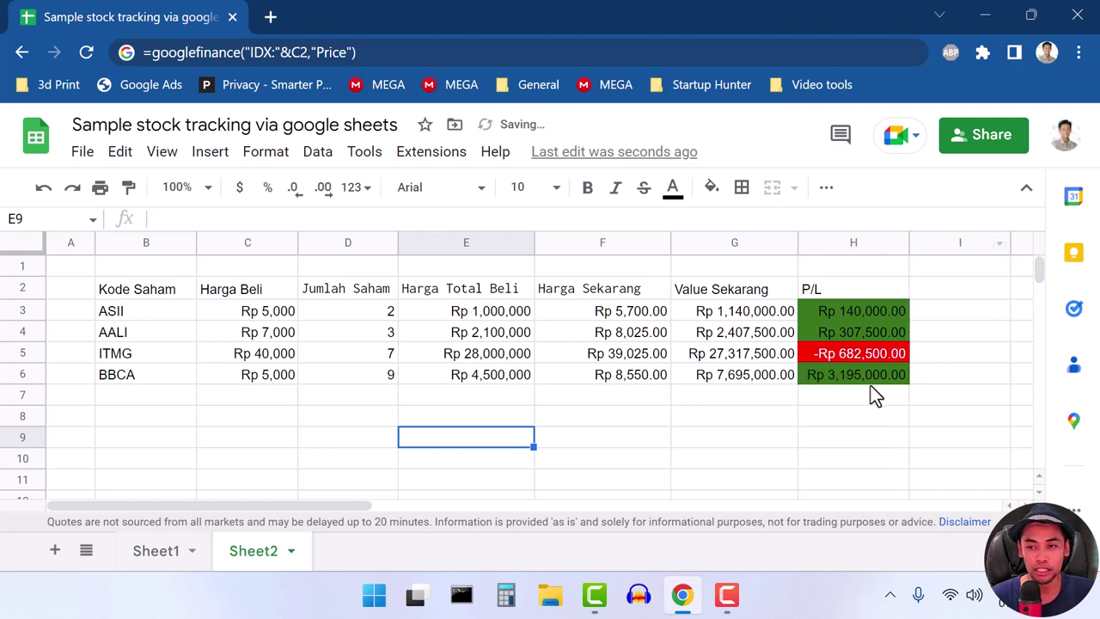
pyautogui.moveTo(868, 379)
pyautogui.mouseDown()
pyautogui.moveTo(117, 311)
pyautogui.moveTo(116, 292)
pyautogui.mouseUp()
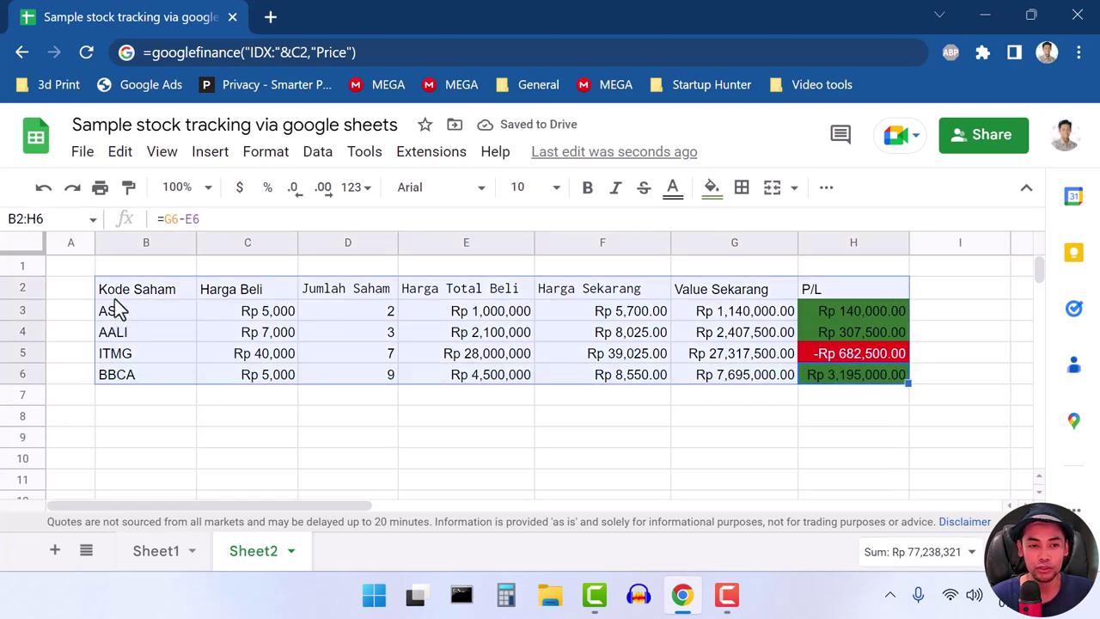
pyautogui.click(485, 457)
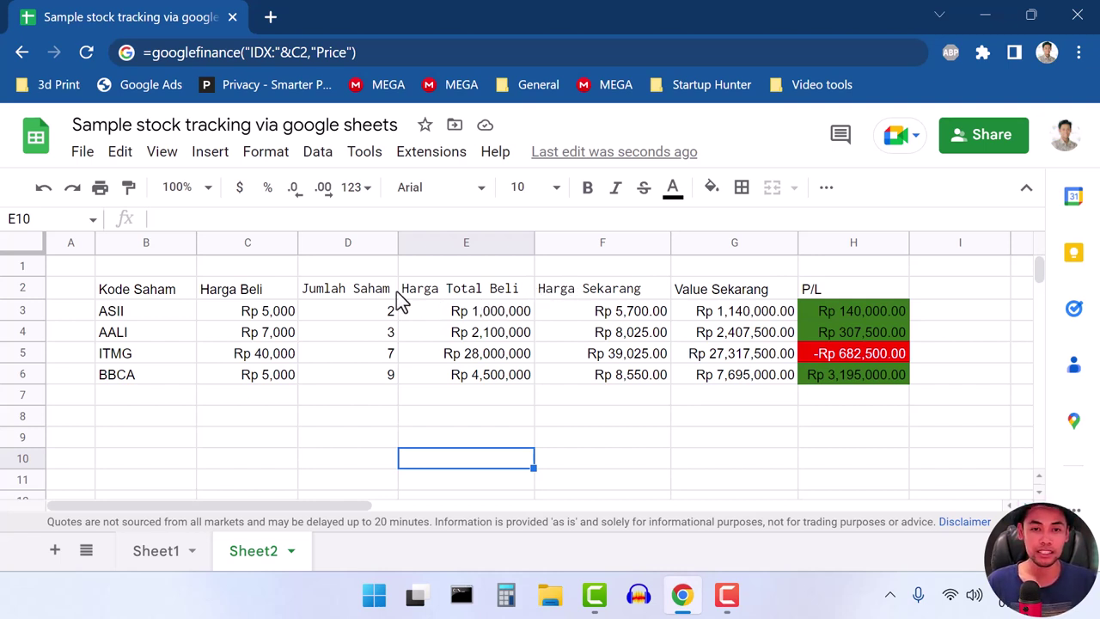
pyautogui.click(225, 293)
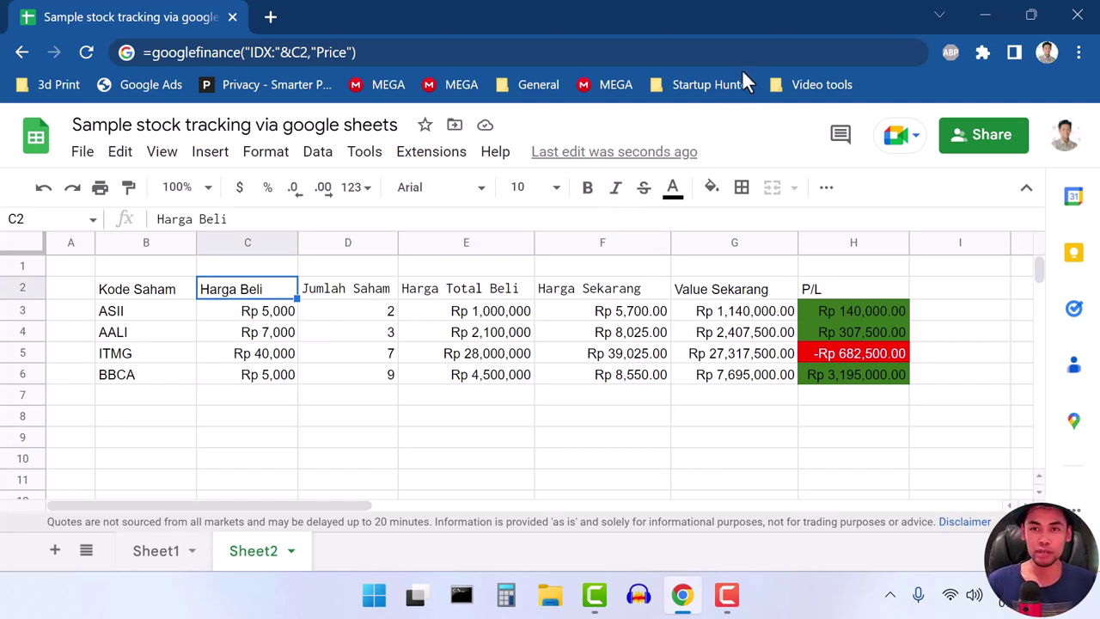
pyautogui.press('F10')
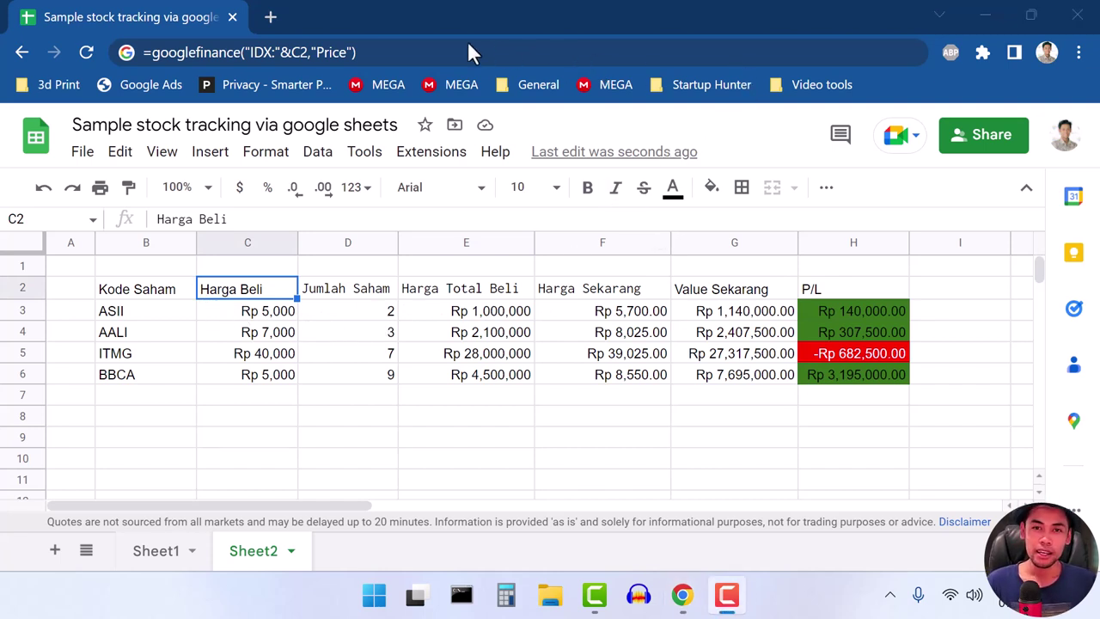